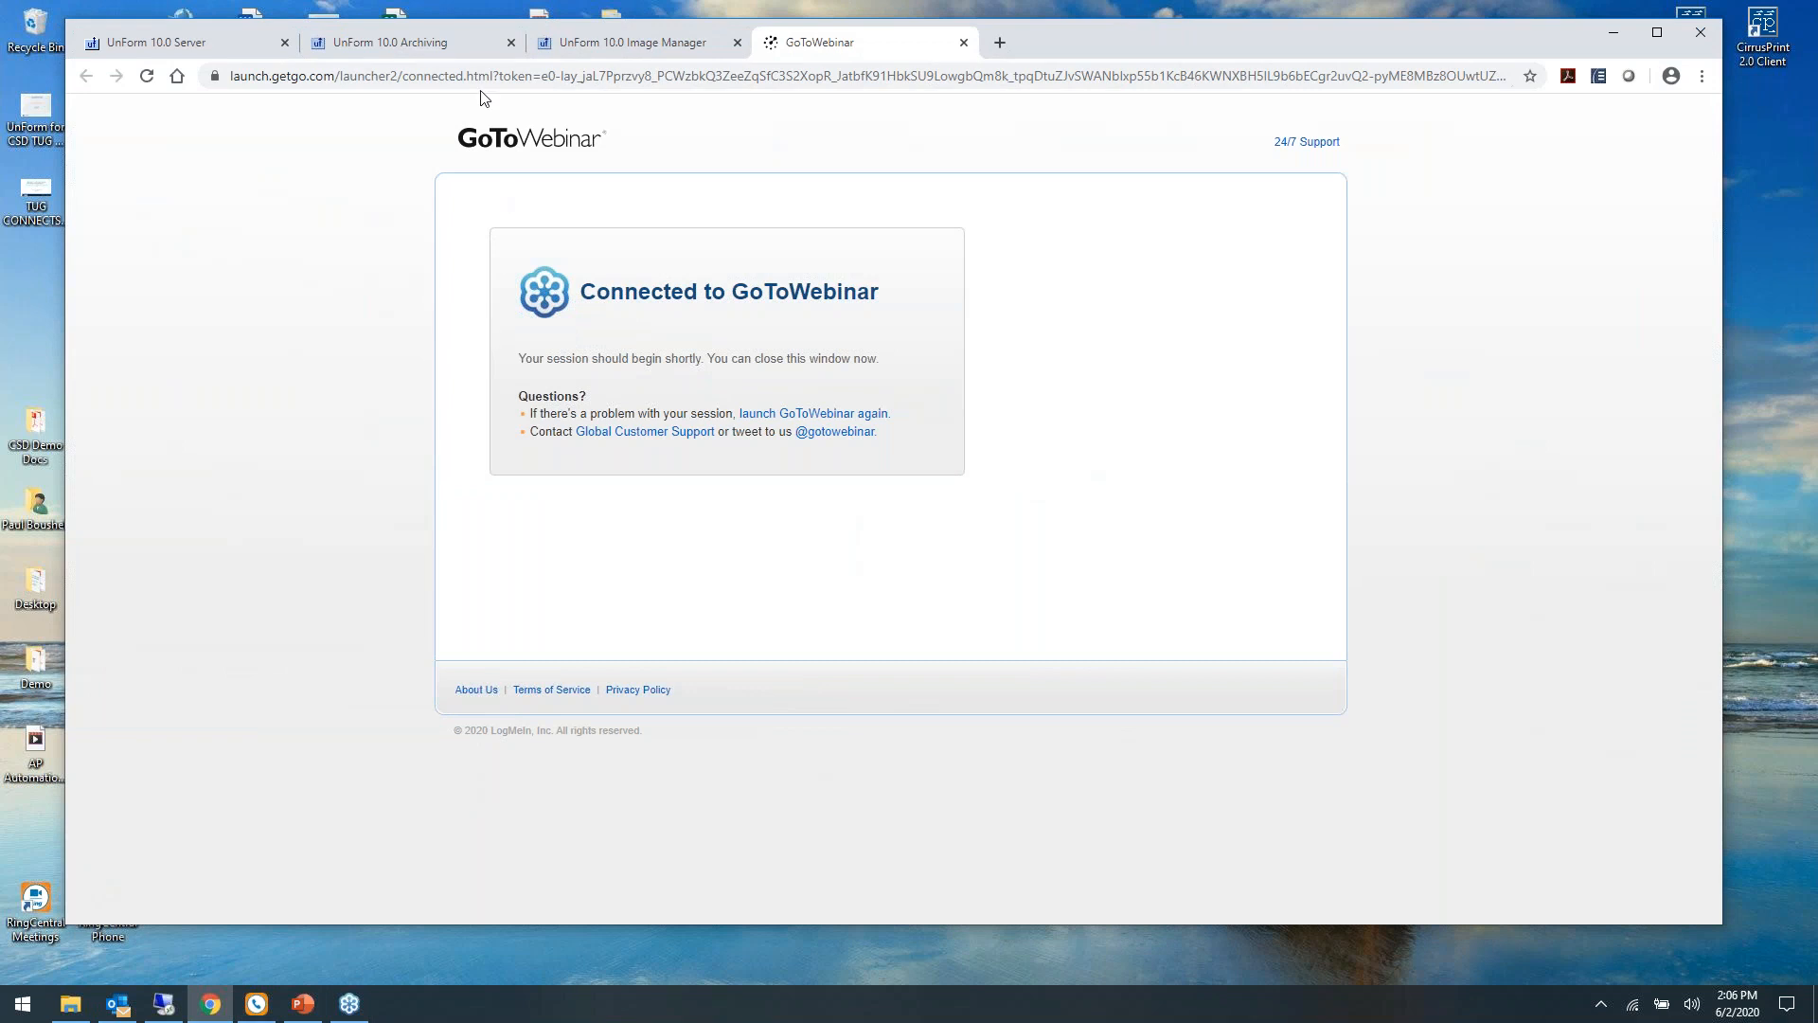
# Step: Review the setup of the source described as Inbound Documents in the inbound document sources of UnForm Archiving
pyautogui.click(123, 42)
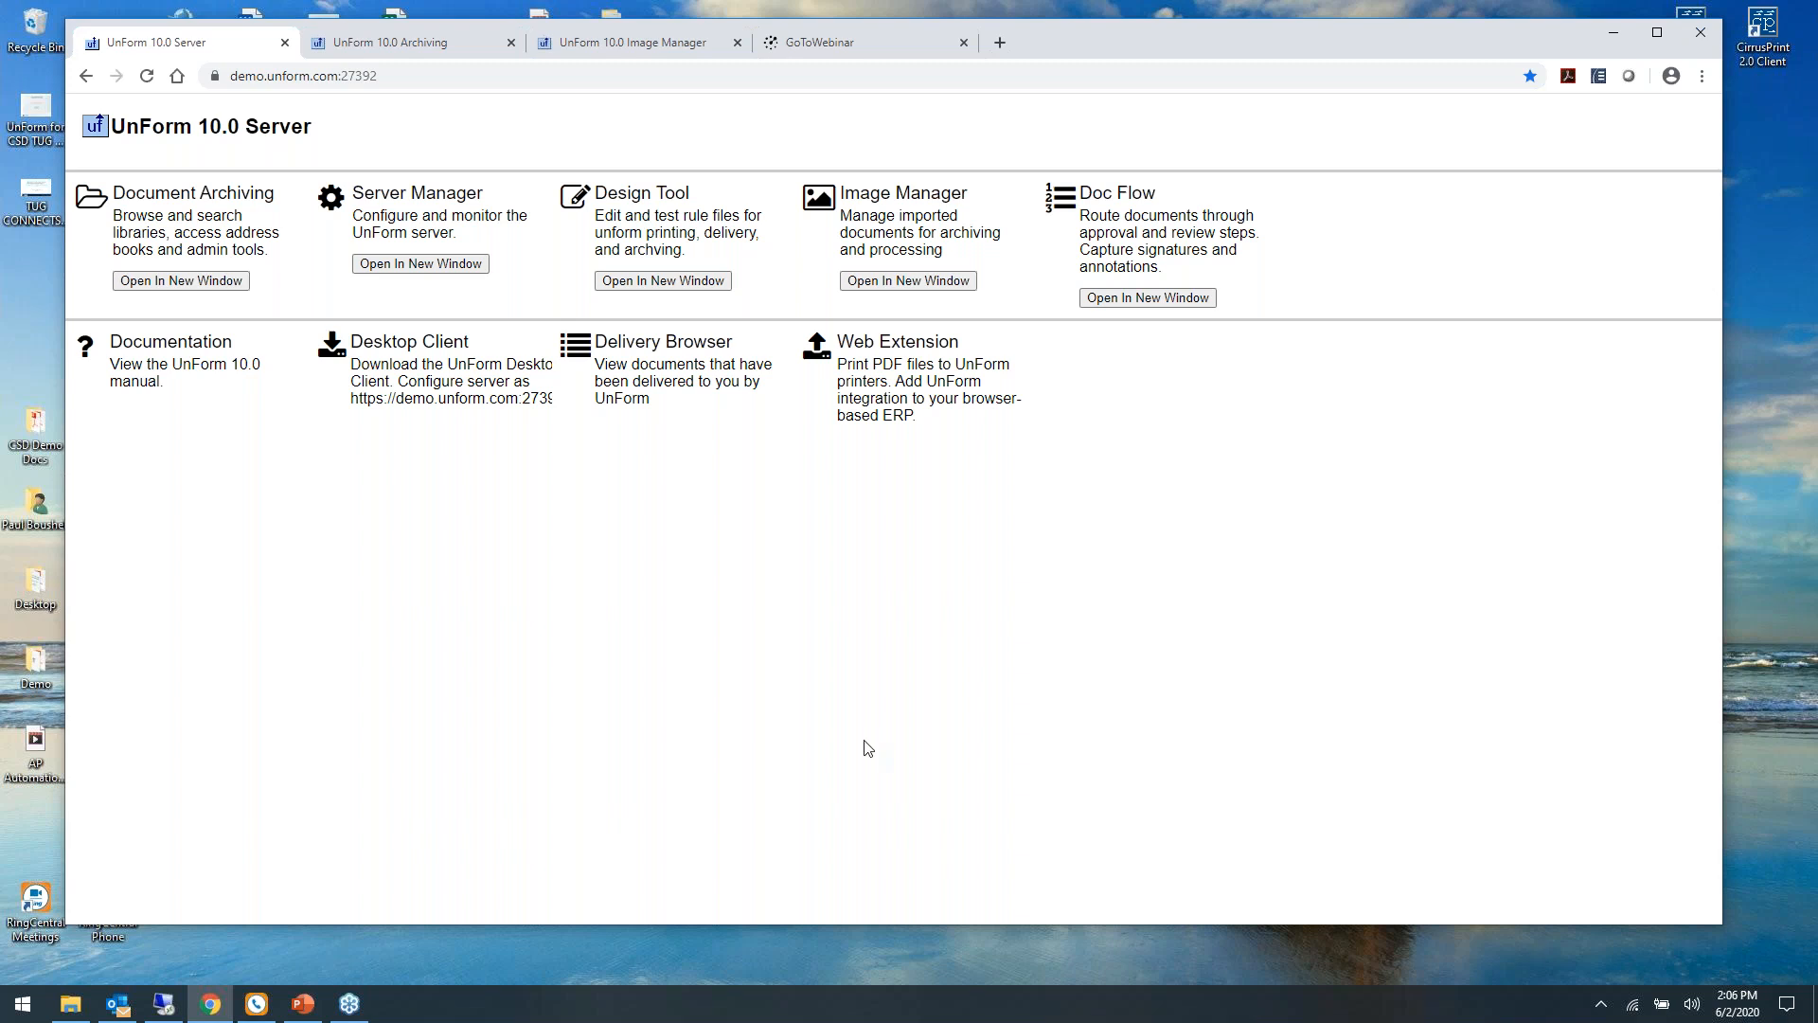
pyautogui.click(396, 43)
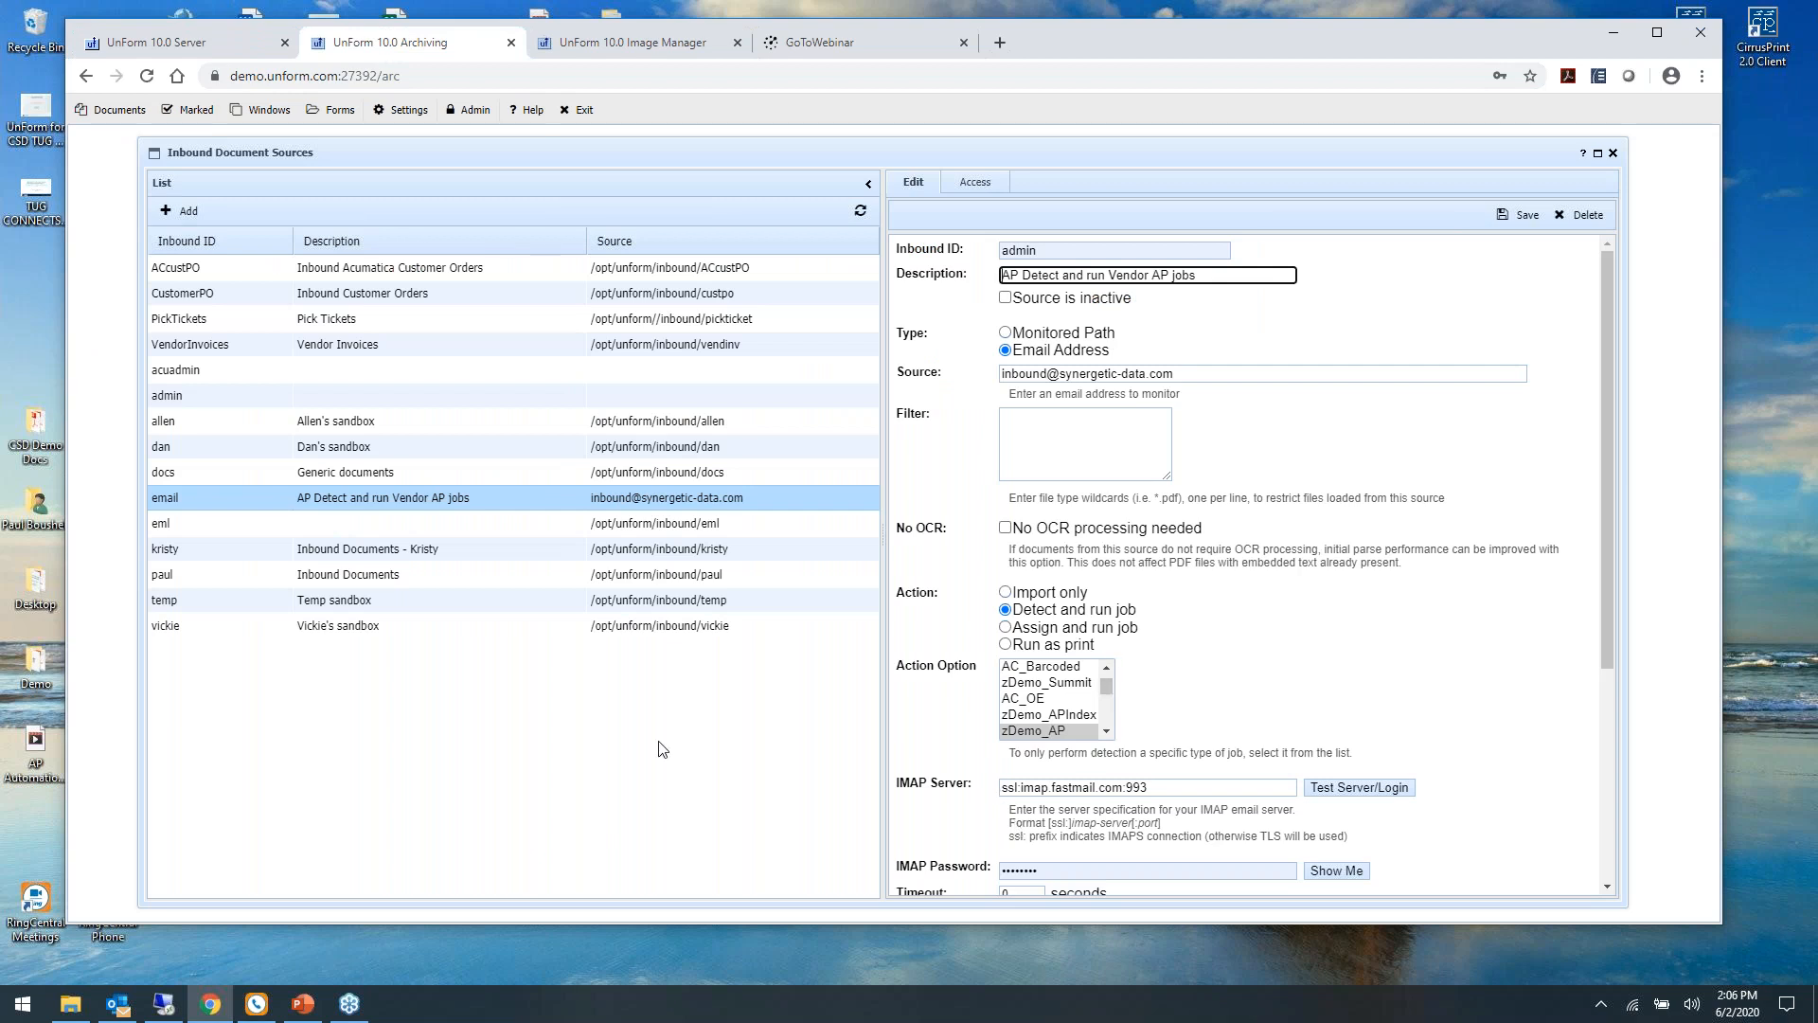
pyautogui.click(202, 569)
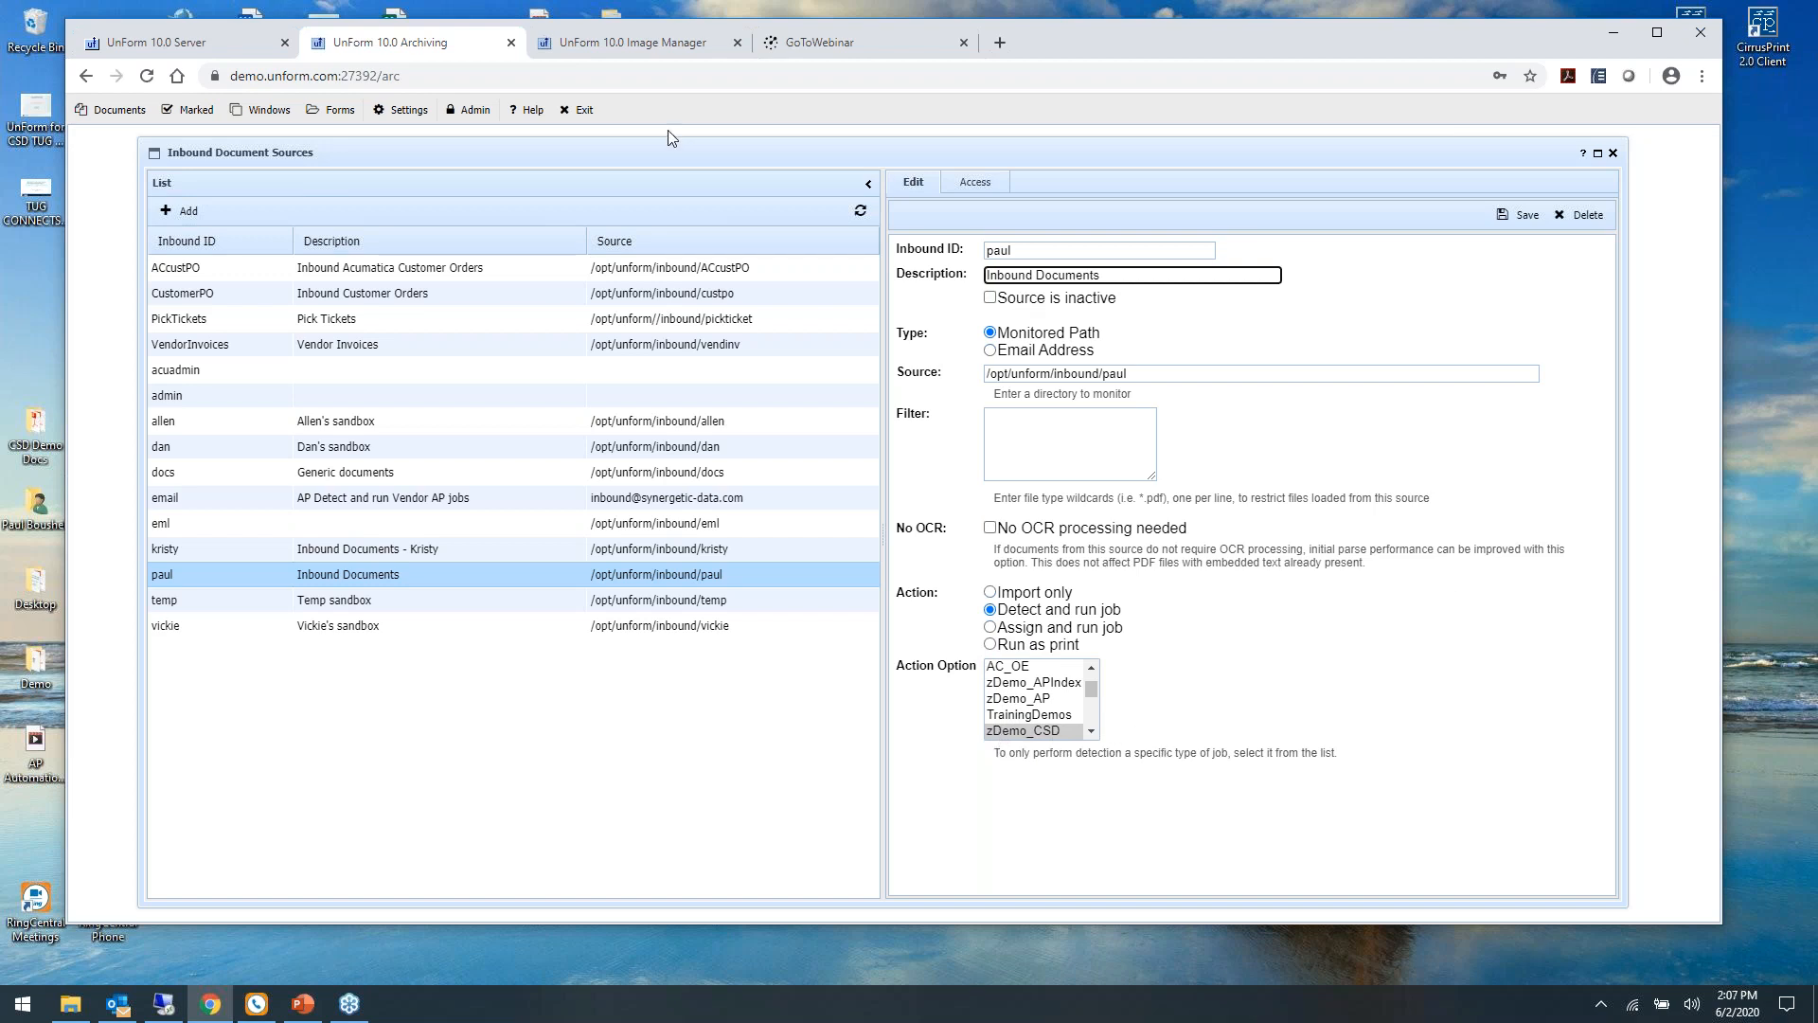
# Step: Switch to UnForm Image Manager, check the unassigned documents of the Inbound Documents source, and list its documents pending for the current user
pyautogui.click(629, 45)
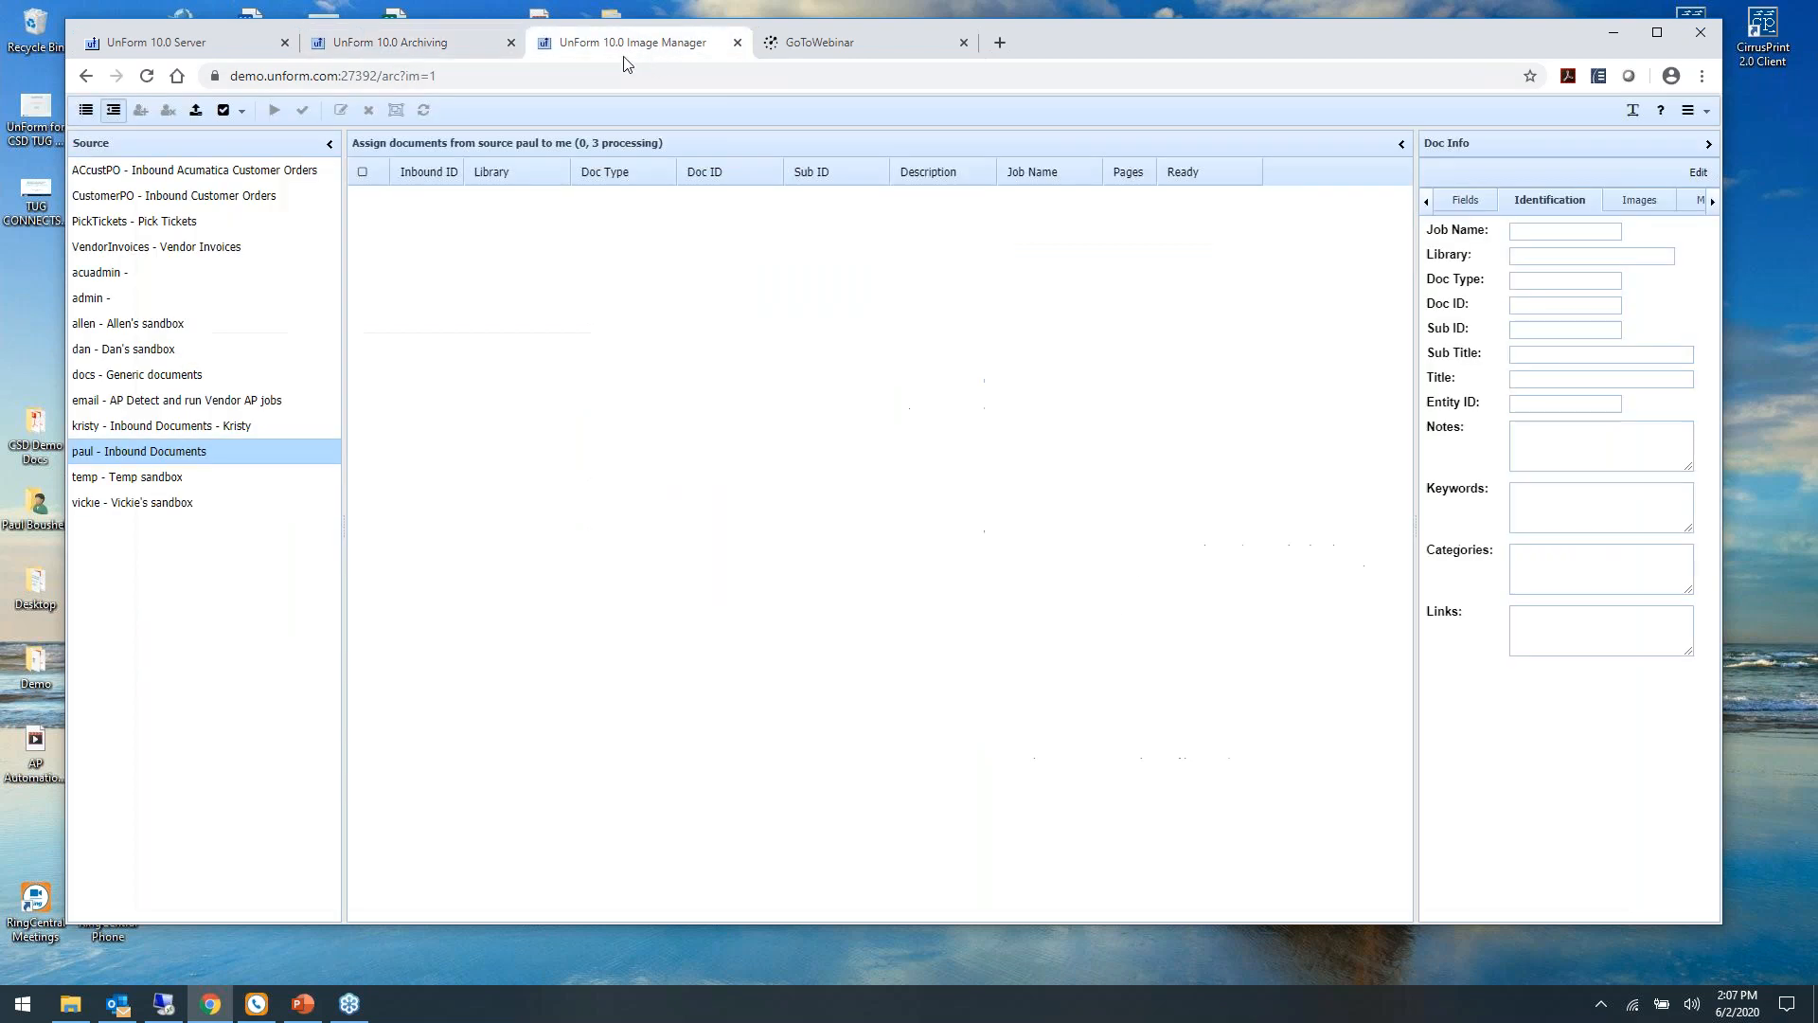
pyautogui.click(113, 112)
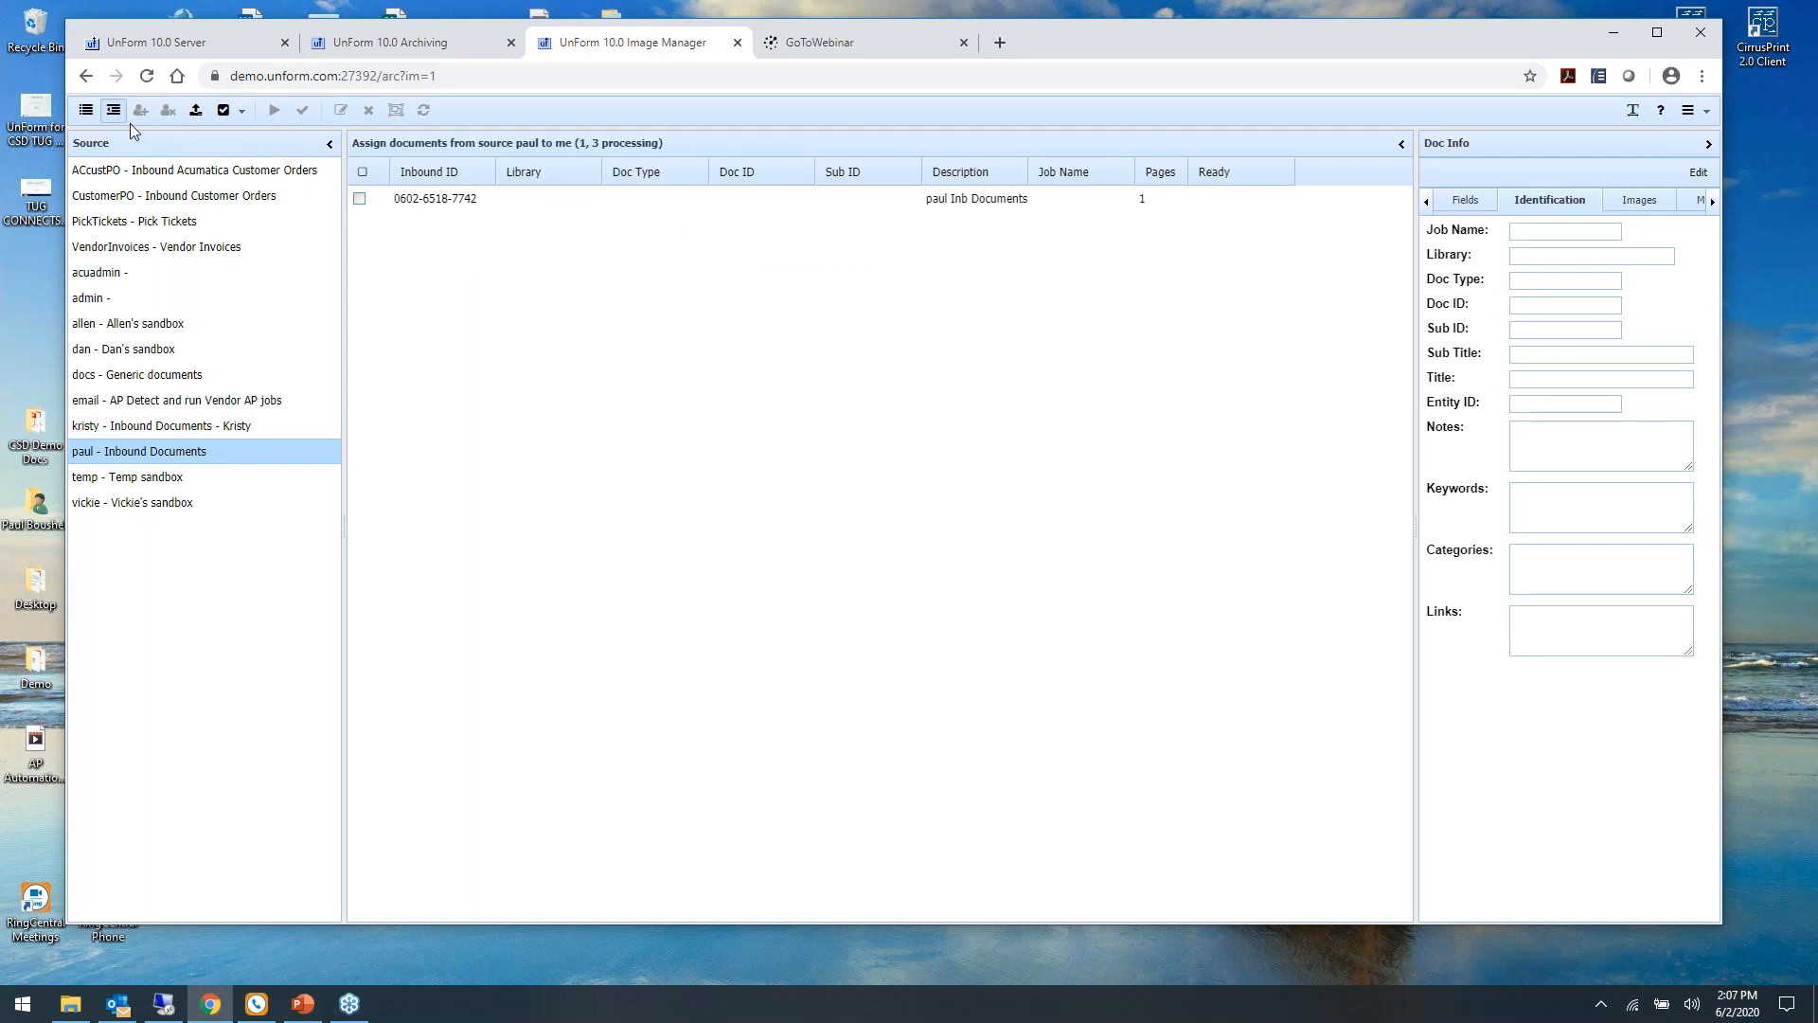
pyautogui.click(87, 111)
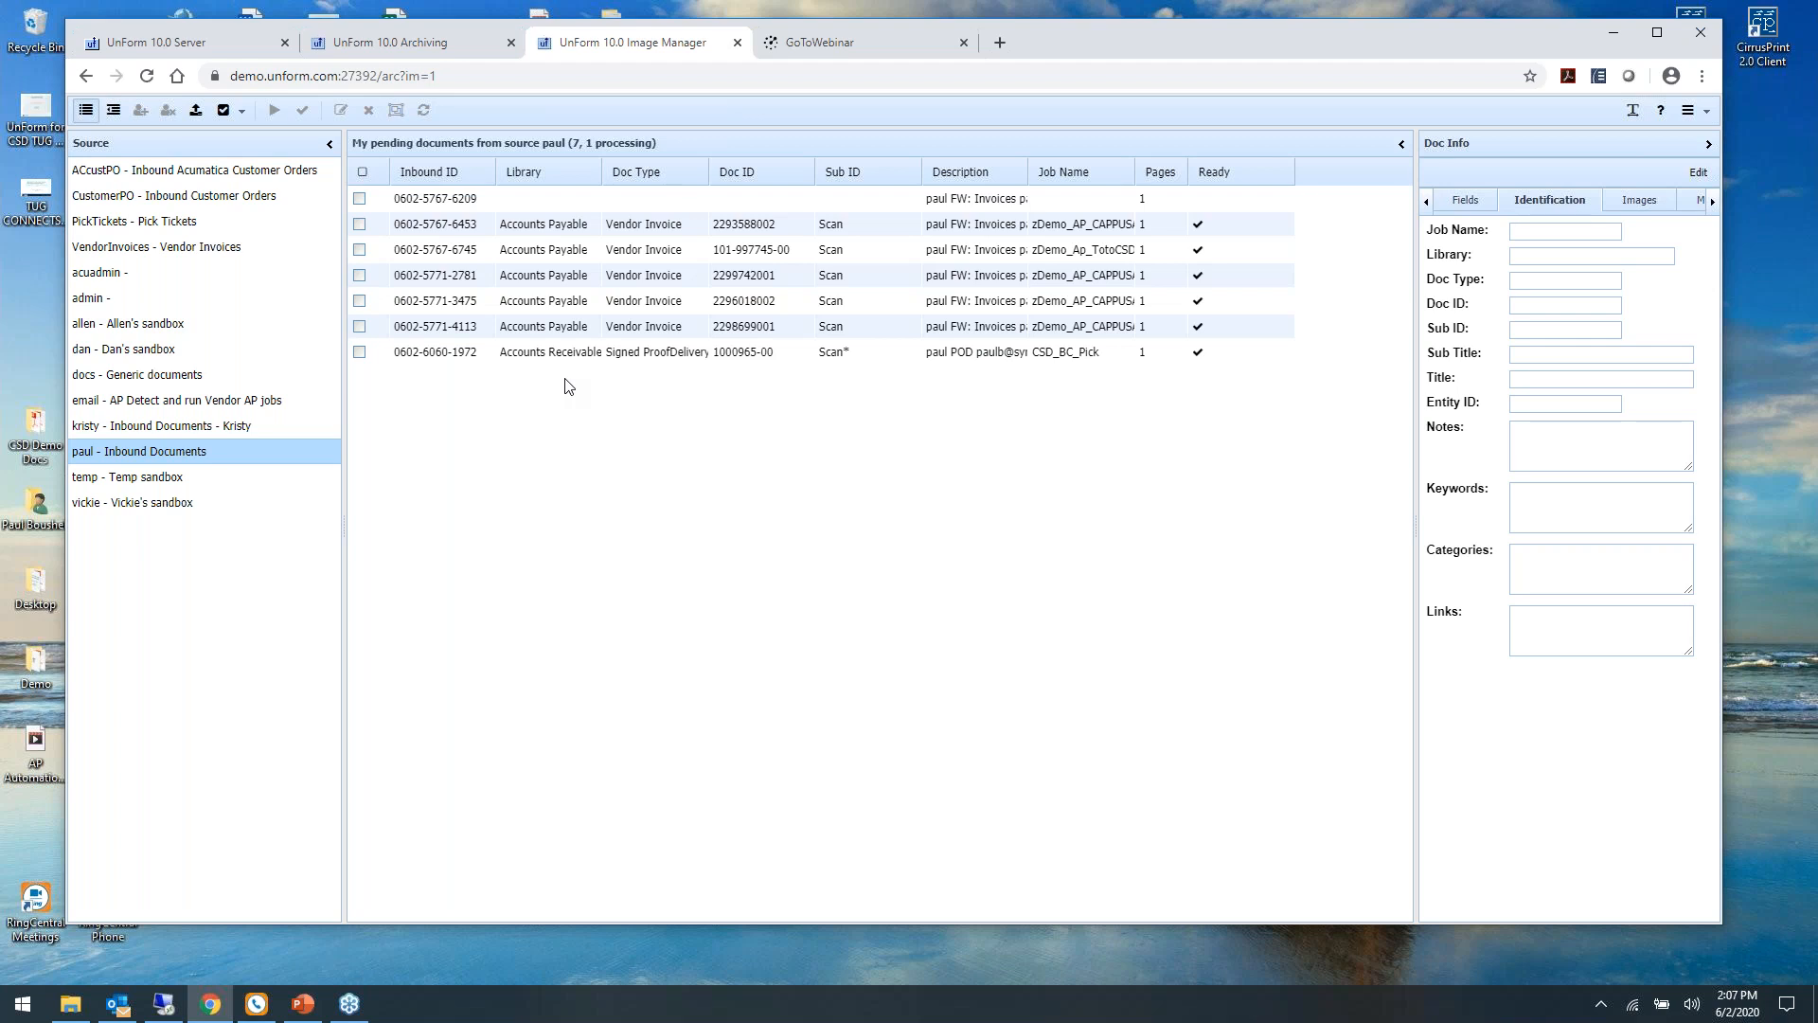
pyautogui.click(744, 230)
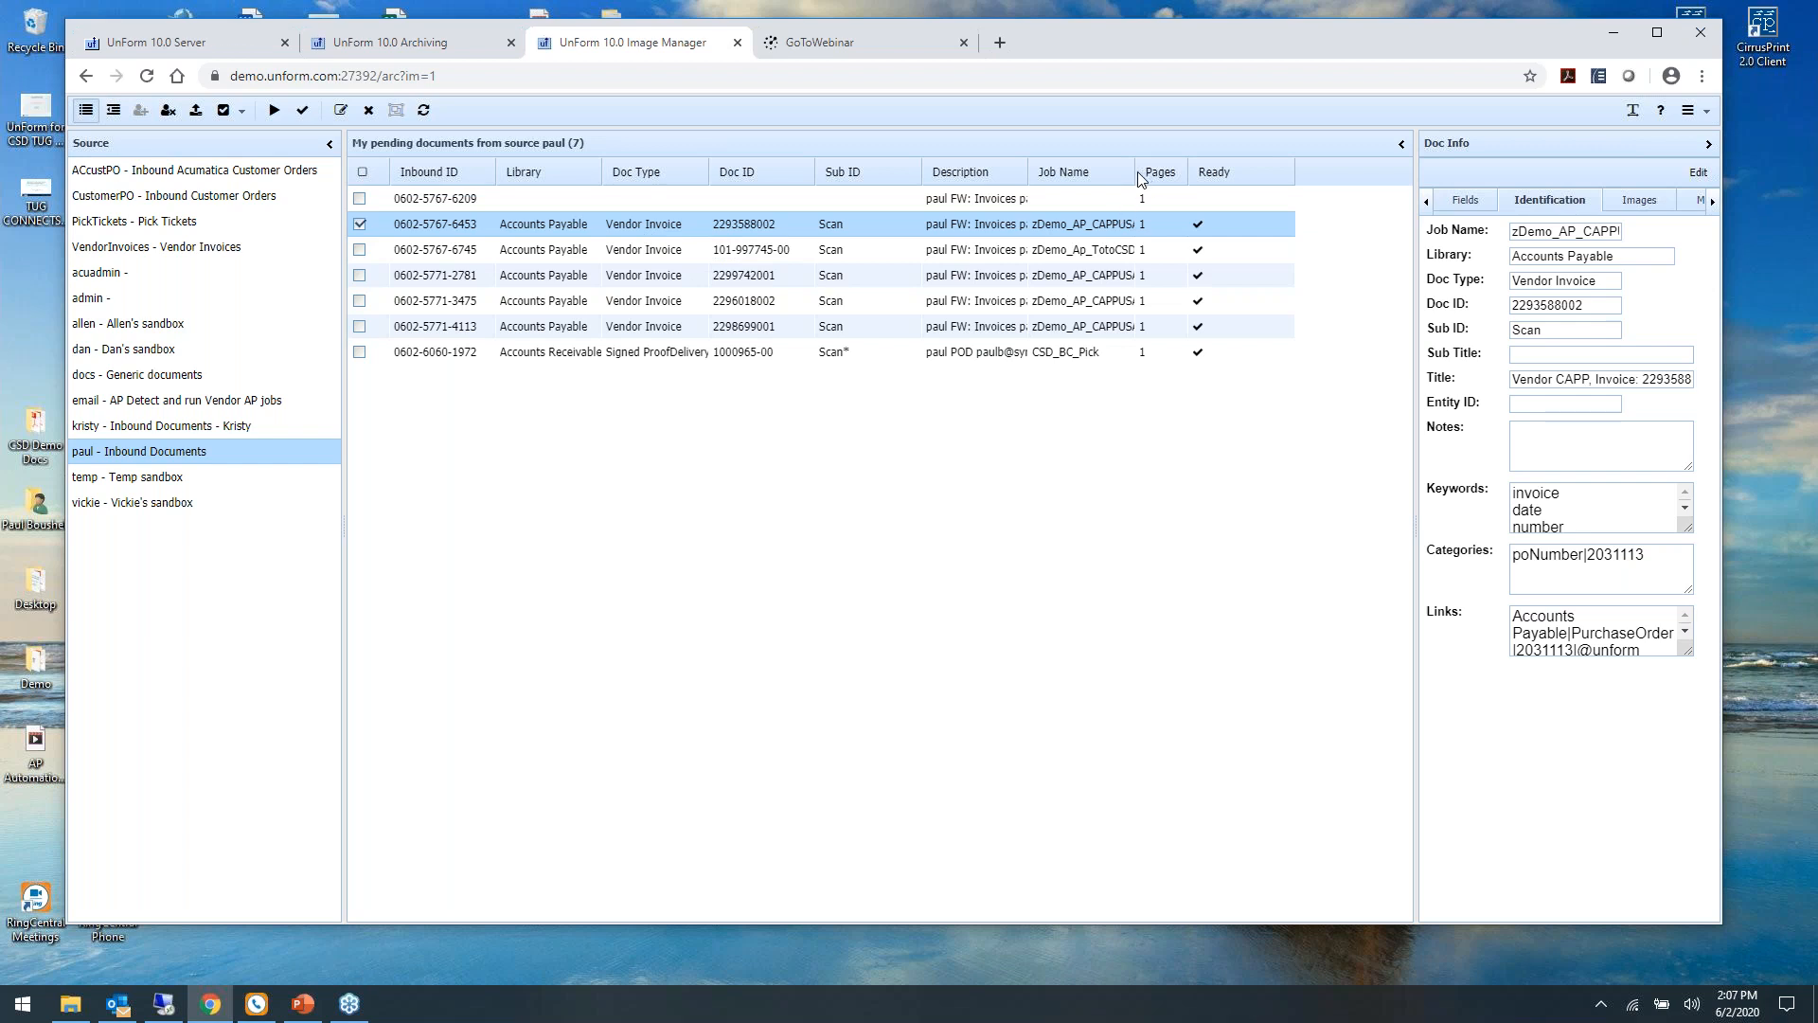
pyautogui.moveTo(1138, 172); pyautogui.dragTo(1201, 174)
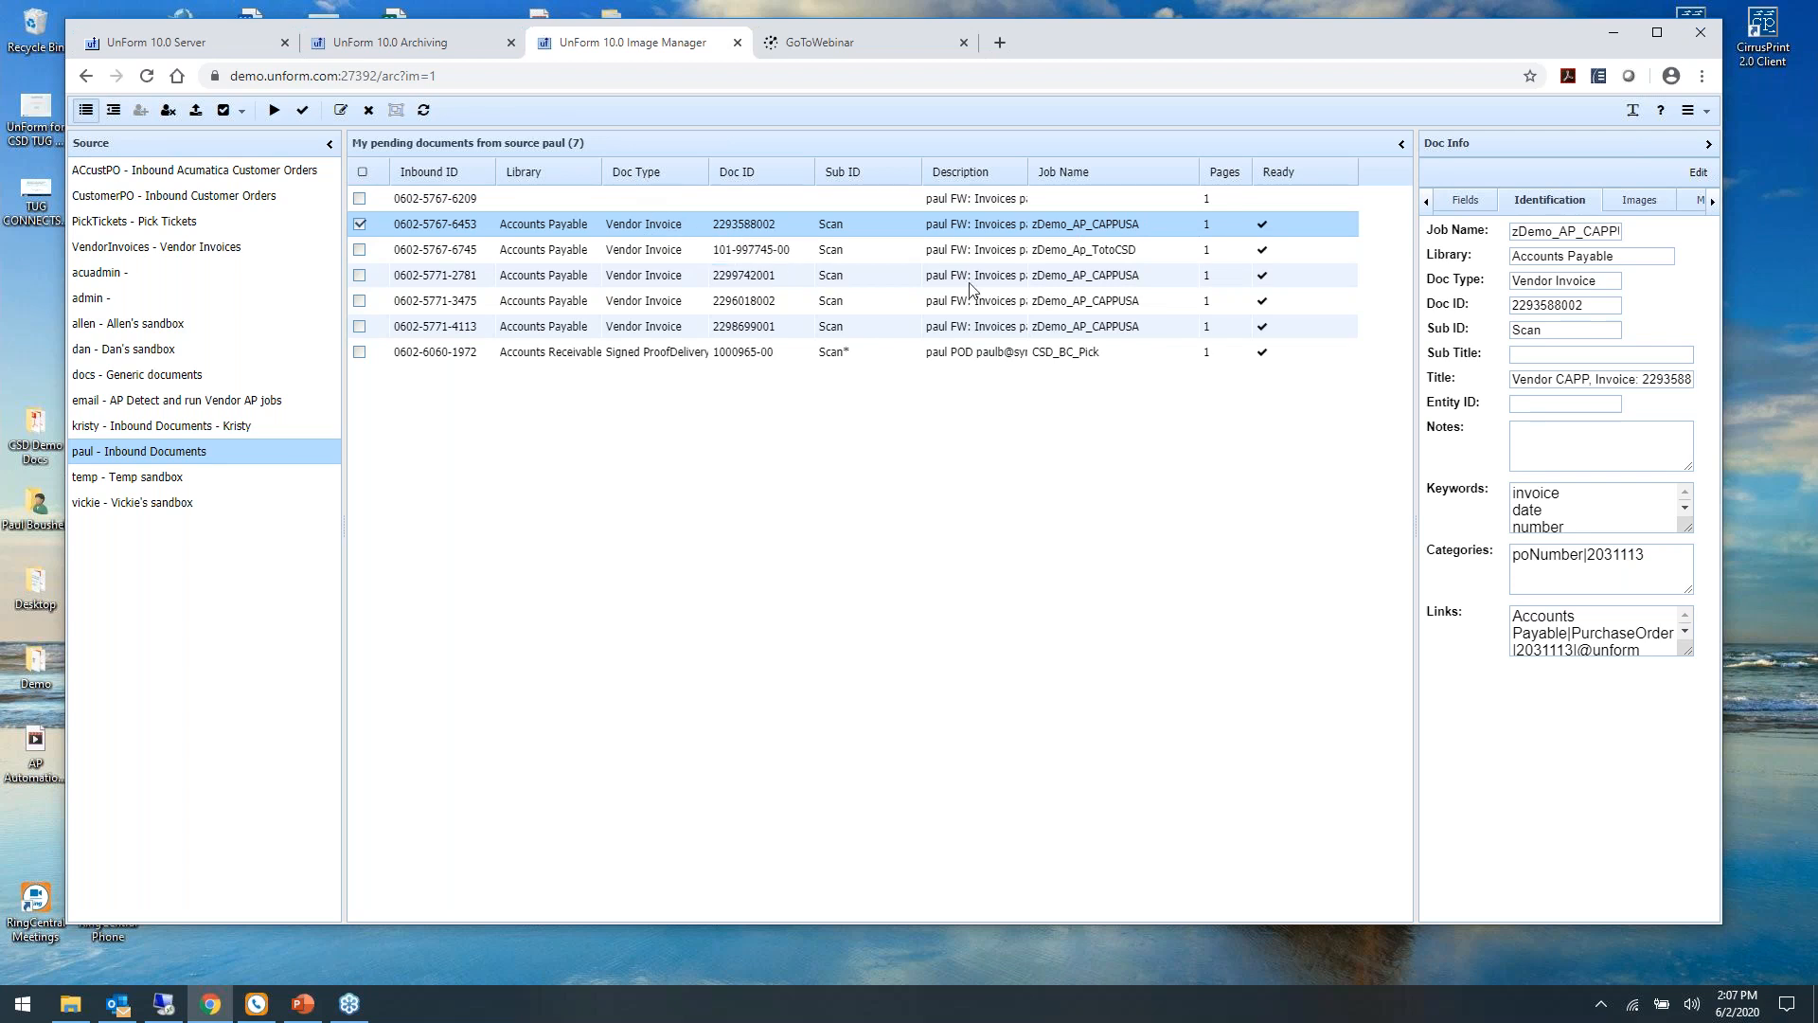
pyautogui.click(1081, 284)
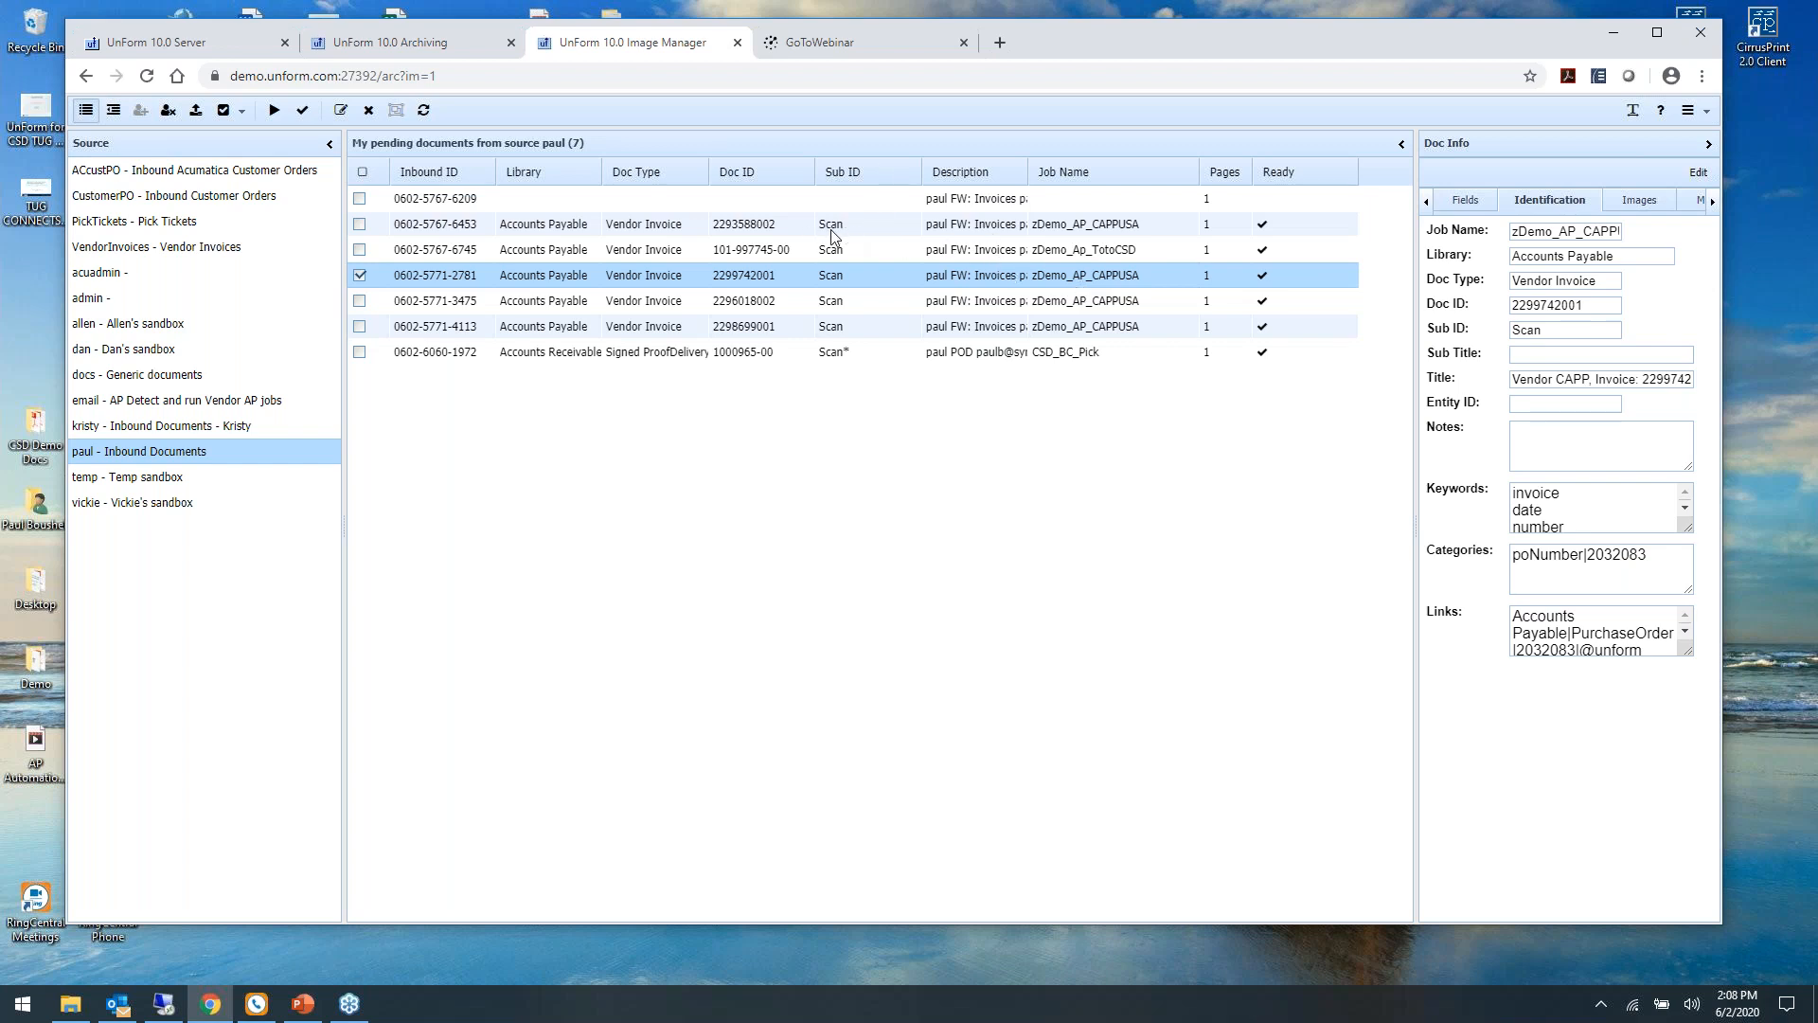
pyautogui.doubleClick(884, 226)
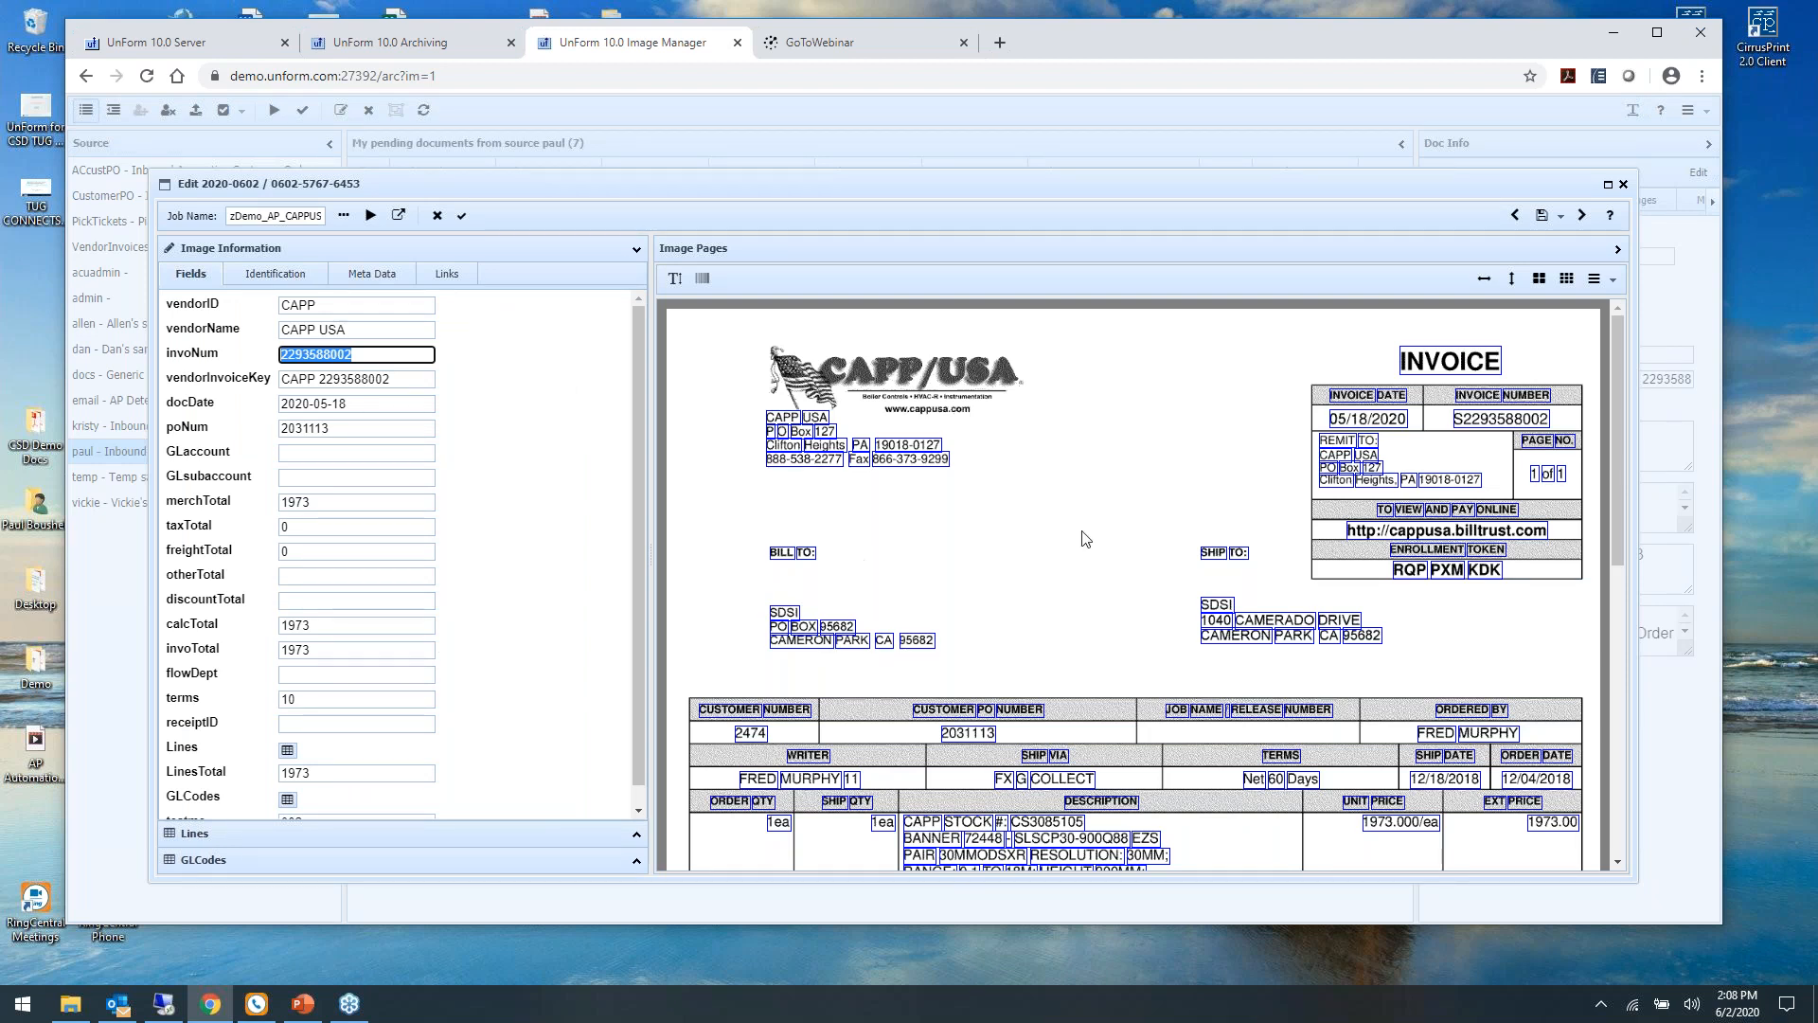
pyautogui.click(289, 284)
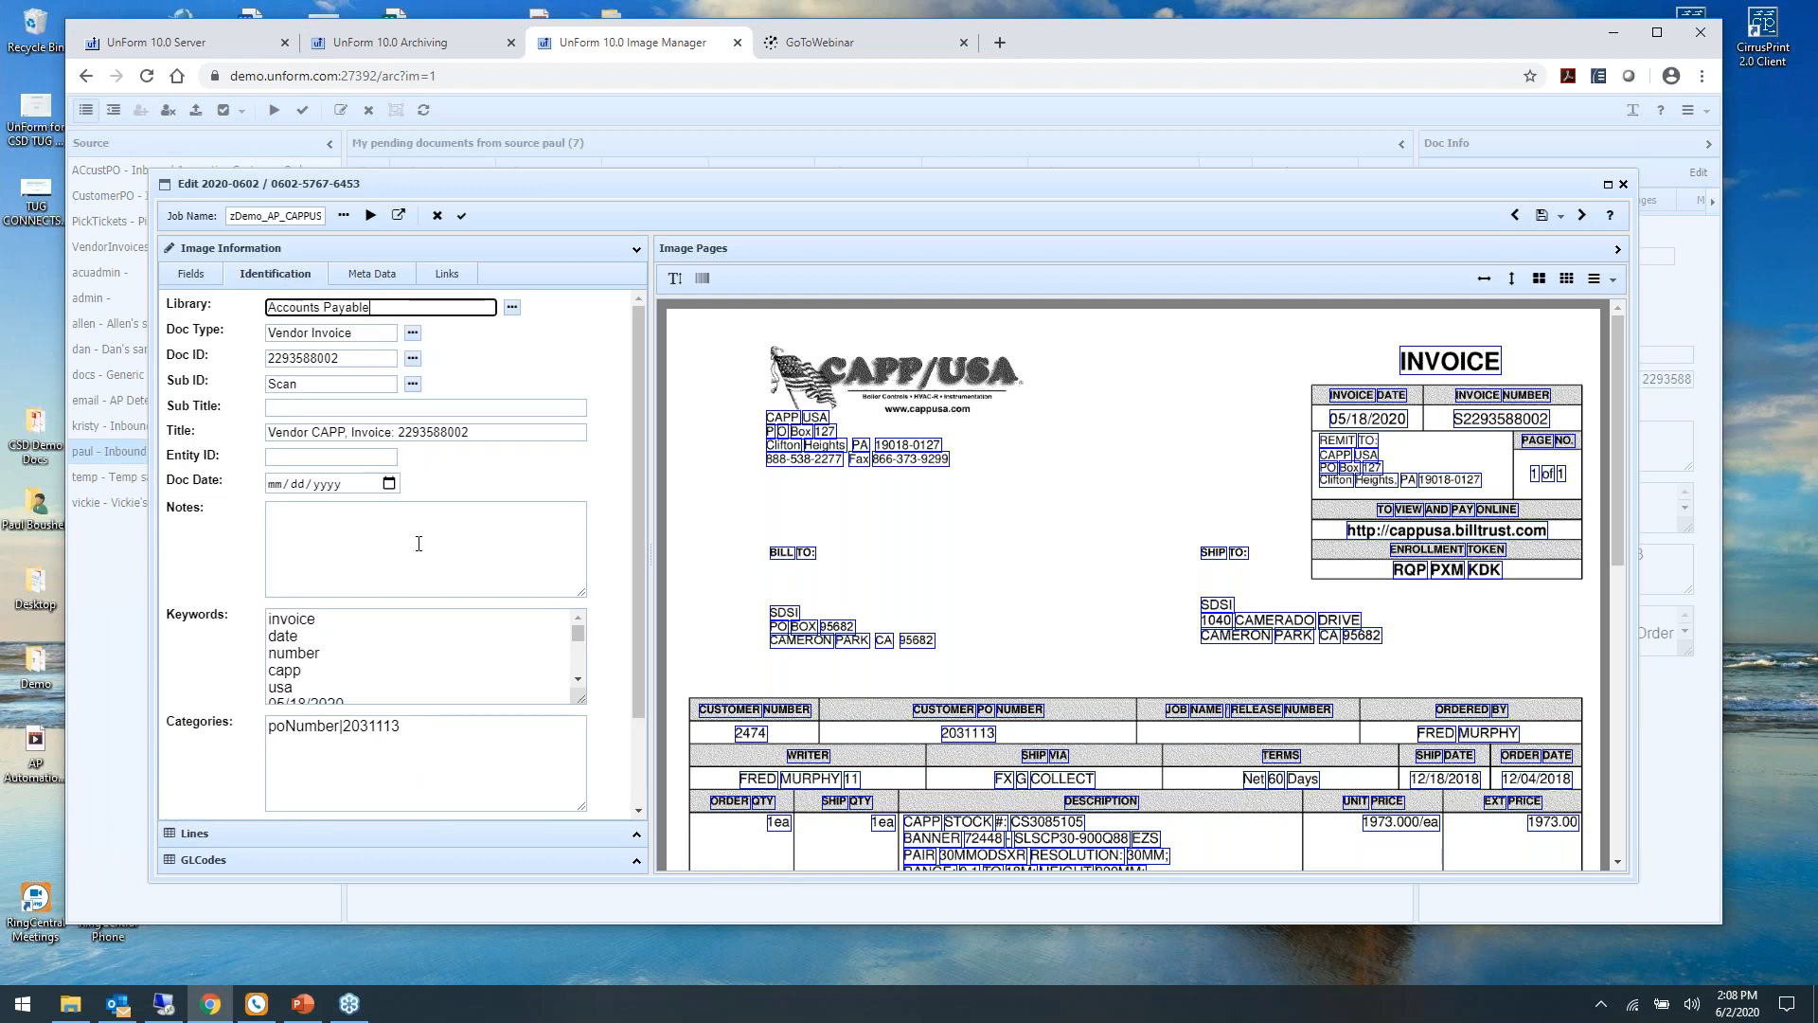
pyautogui.click(1623, 185)
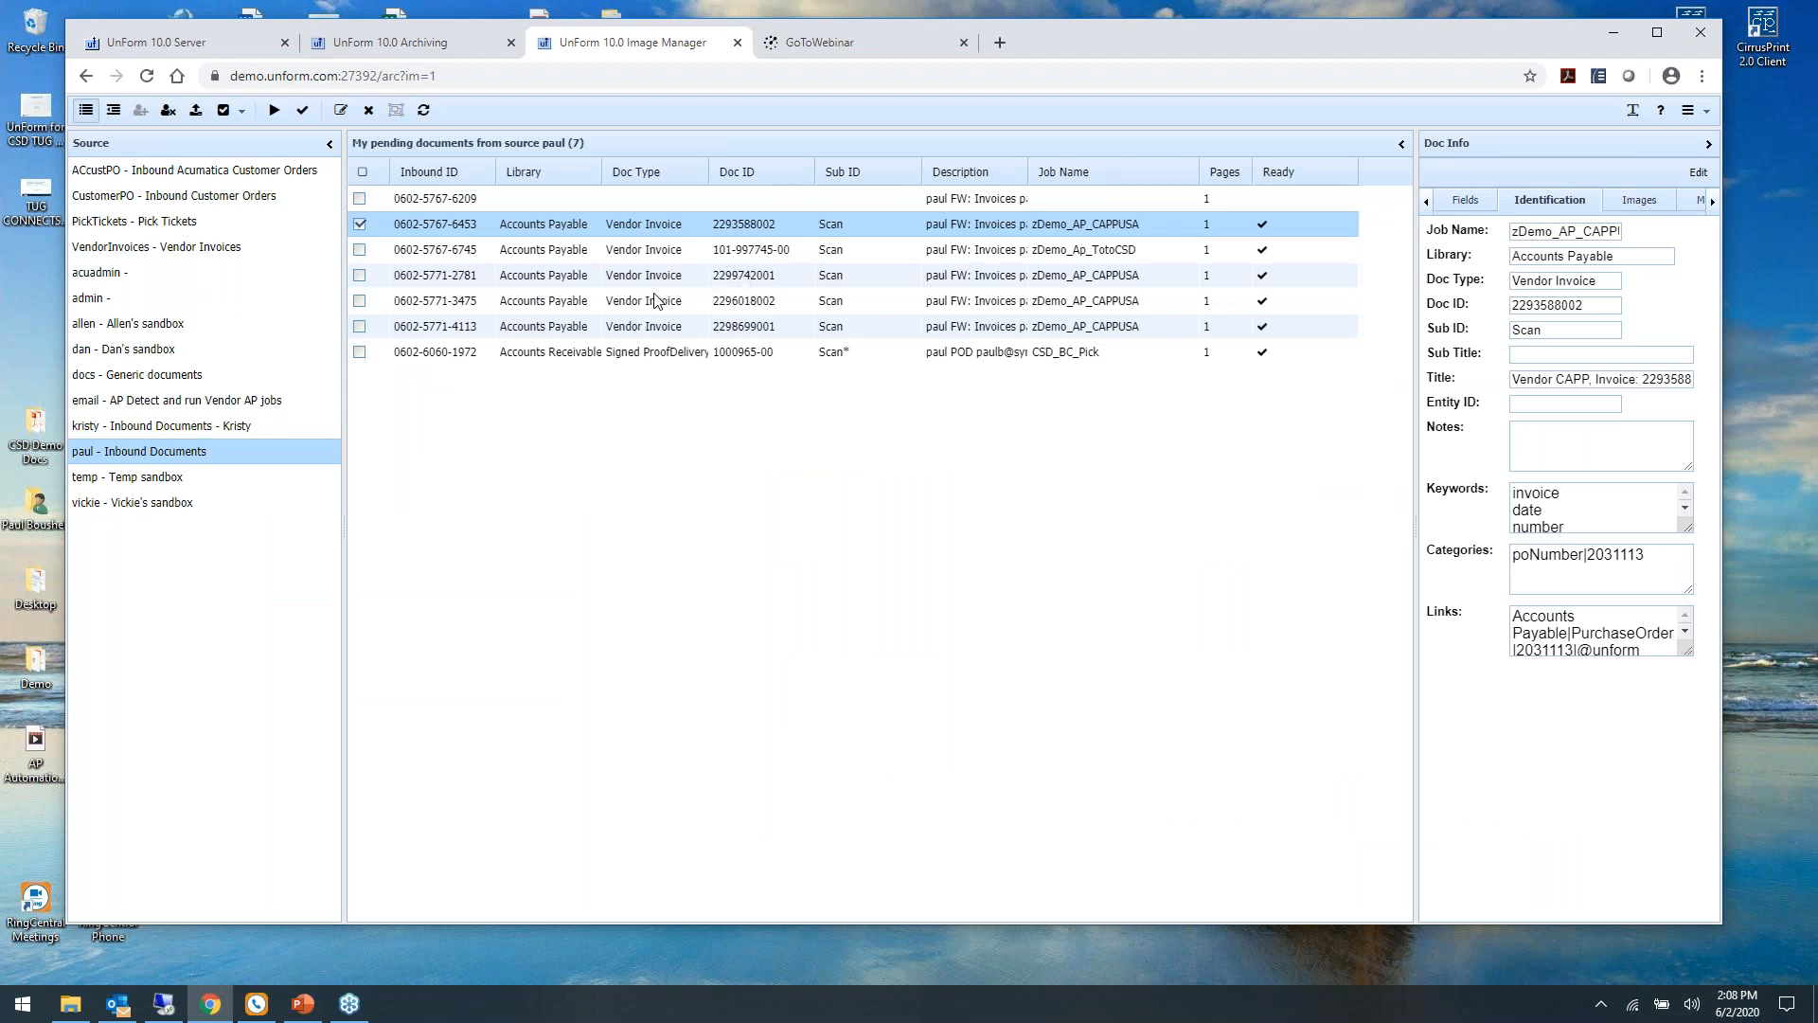
pyautogui.doubleClick(588, 250)
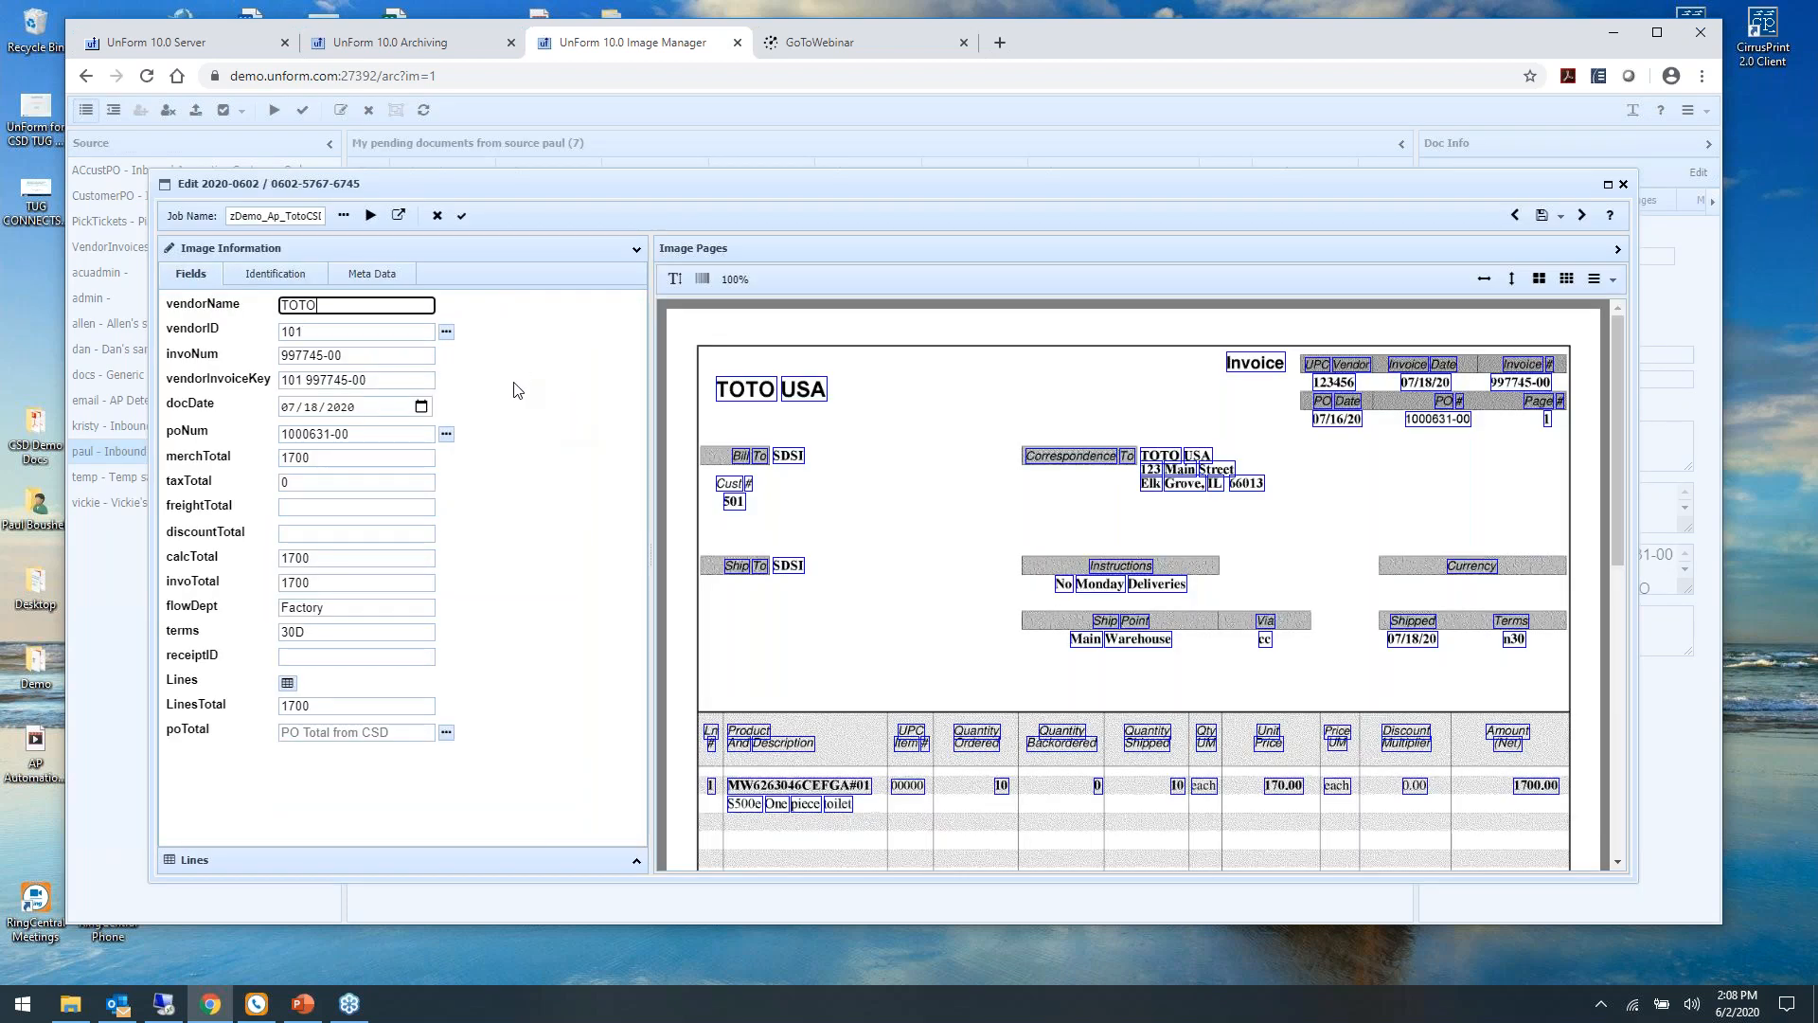
pyautogui.click(446, 434)
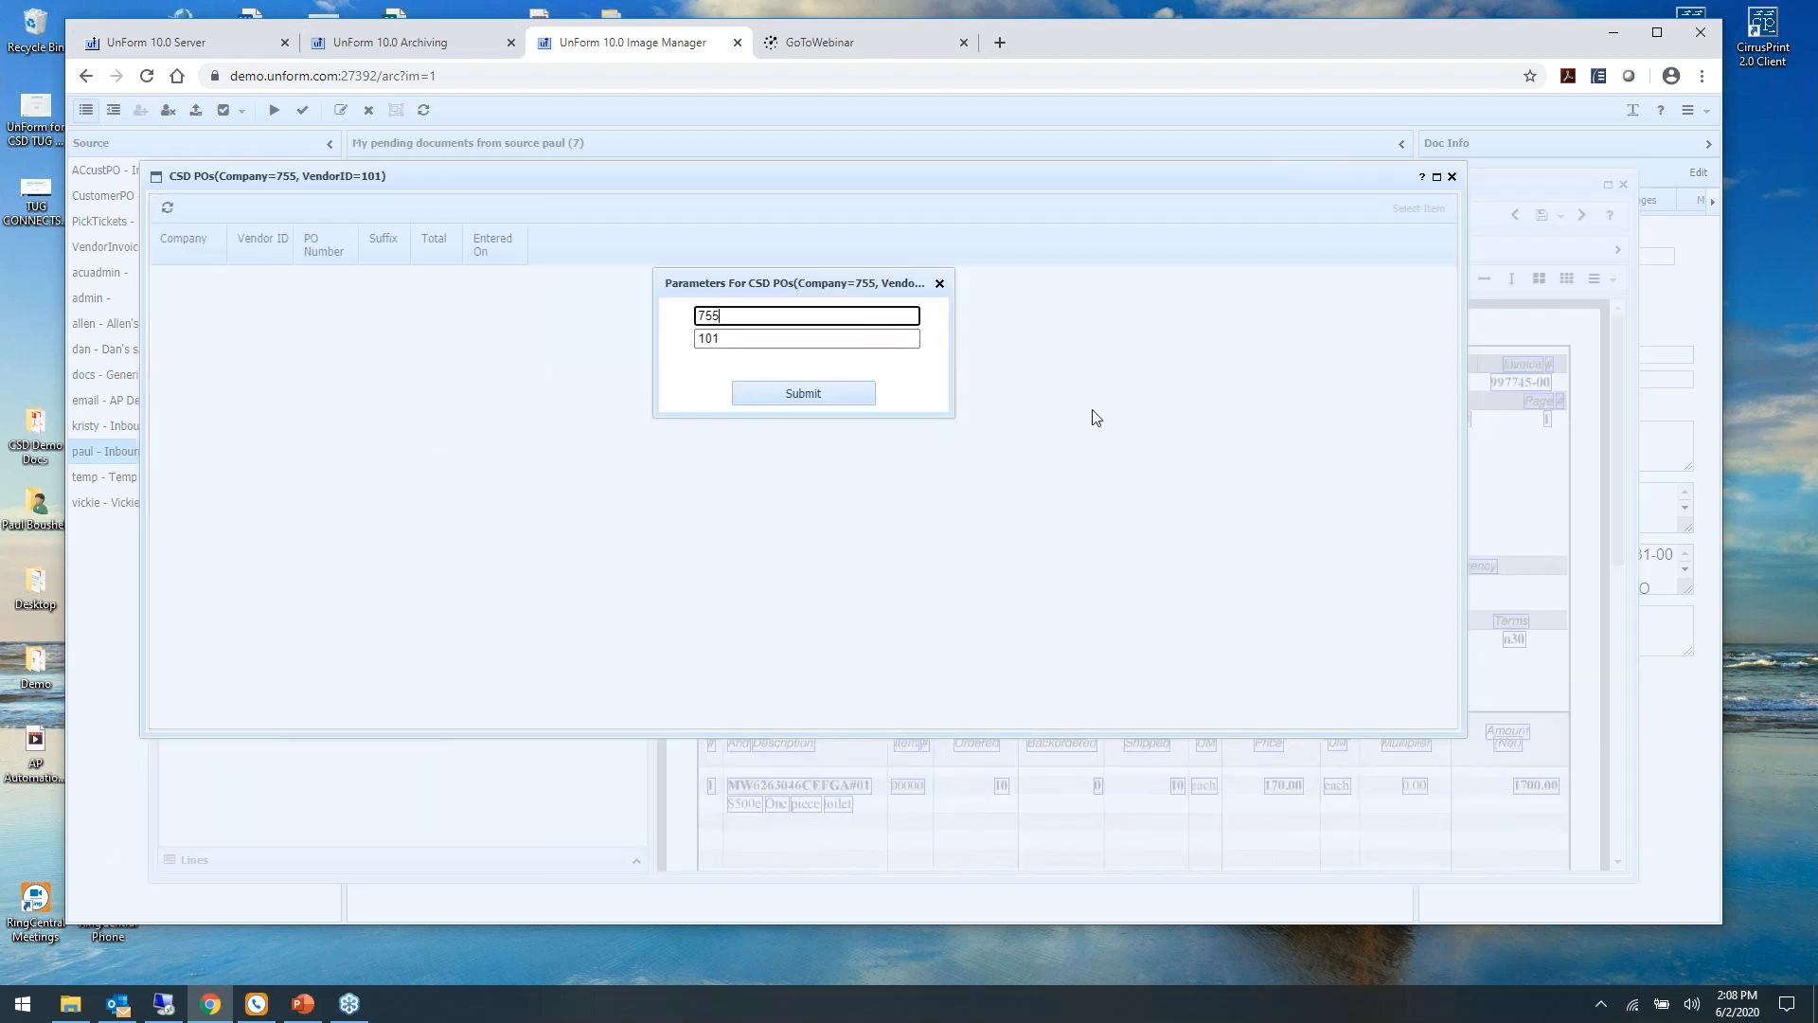
pyautogui.click(1451, 177)
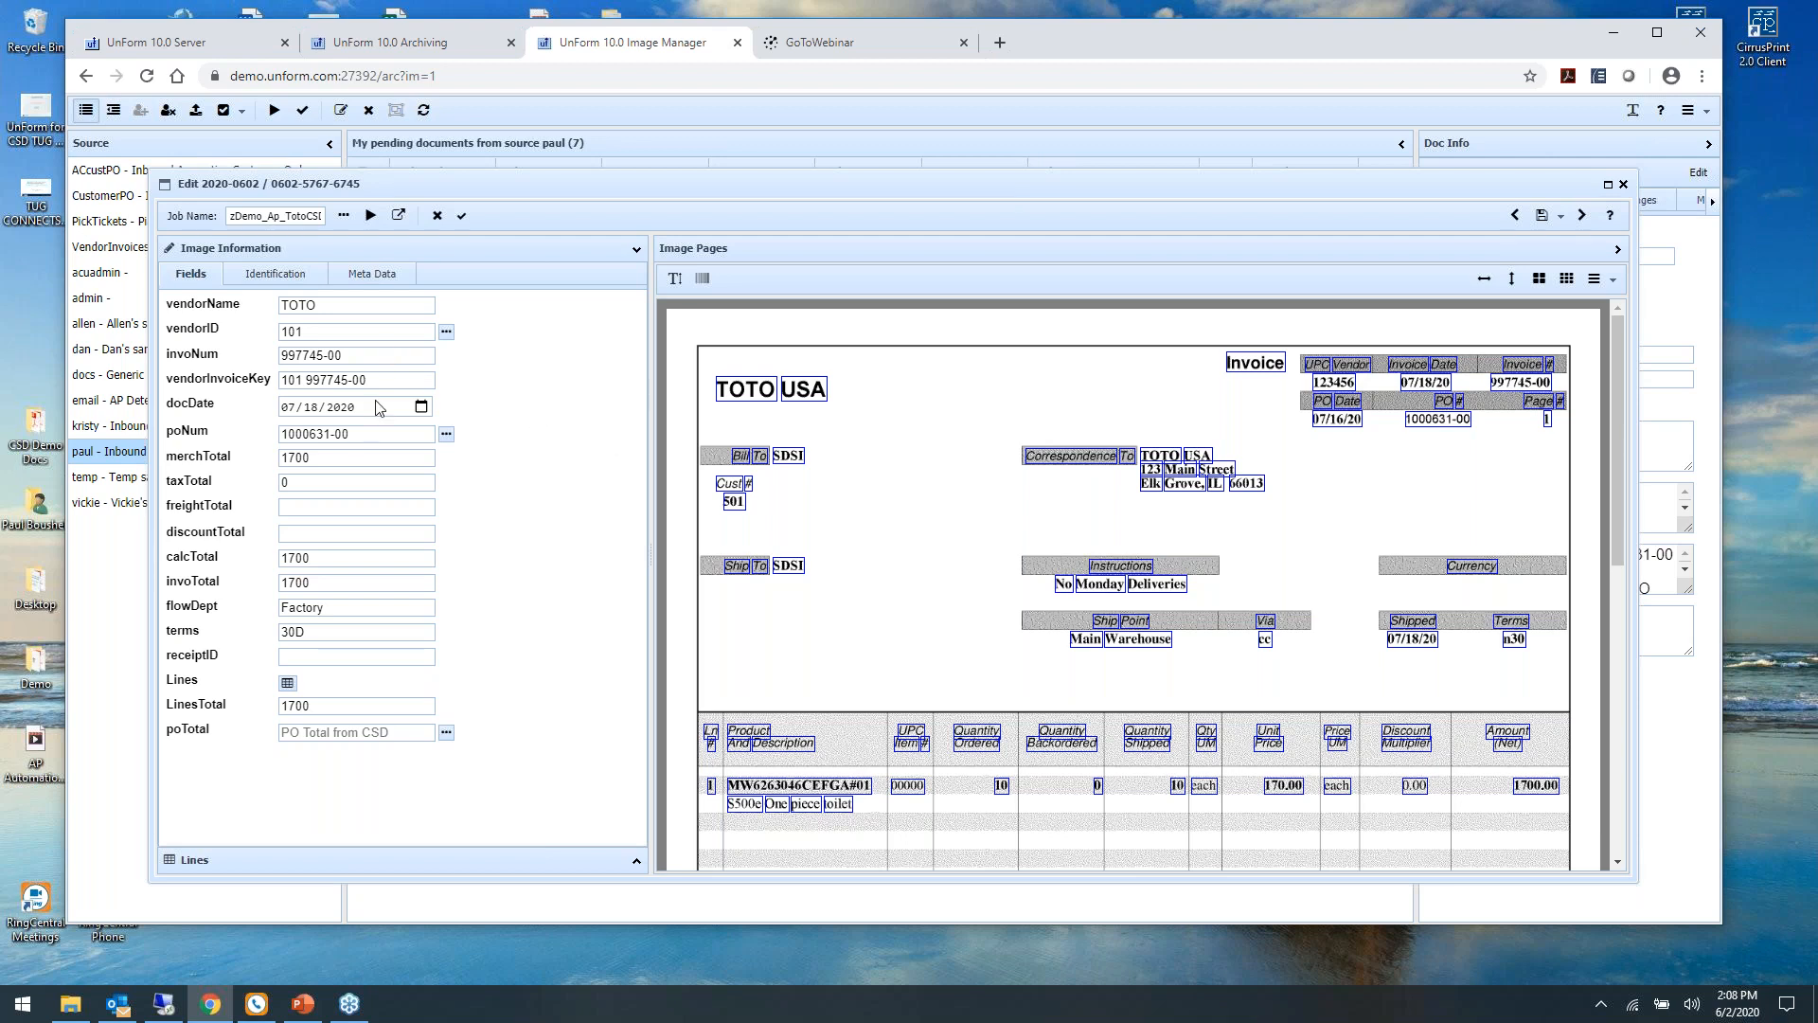
pyautogui.click(1623, 184)
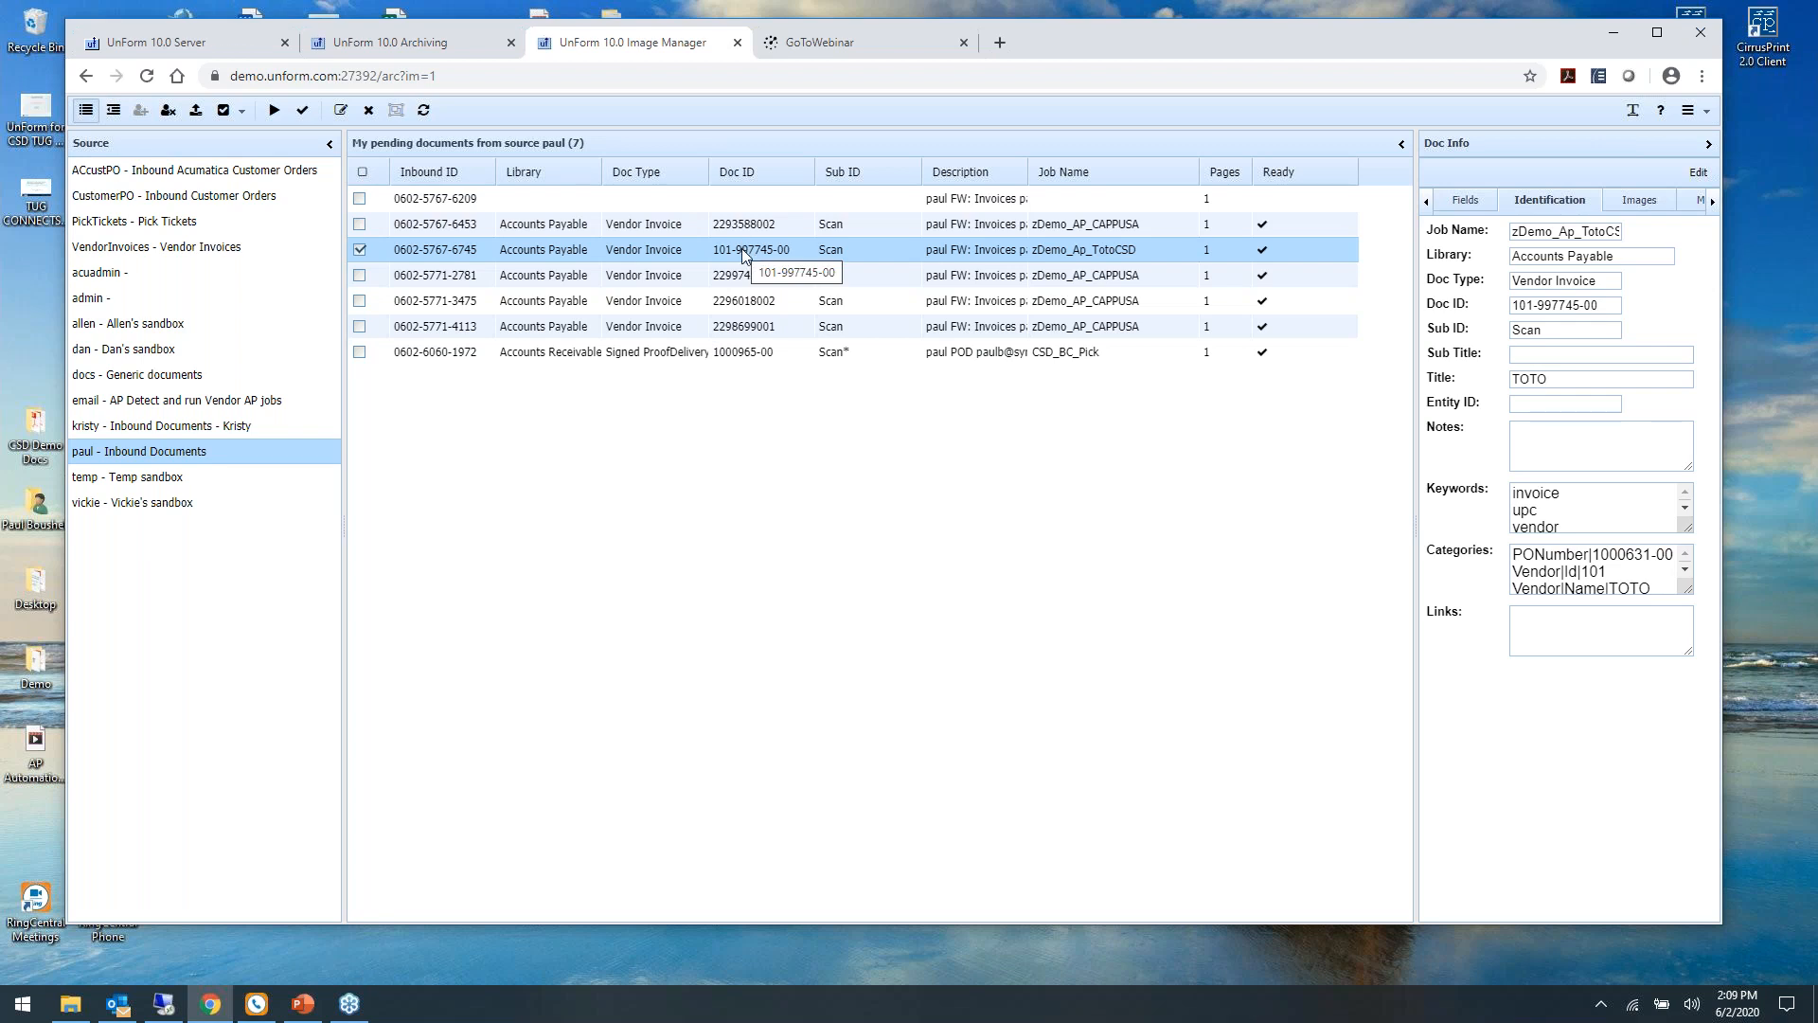
# Step: Transfer all pending documents of the Inbound Documents source to their archive libraries and dismiss the transfer log
pyautogui.click(620, 201)
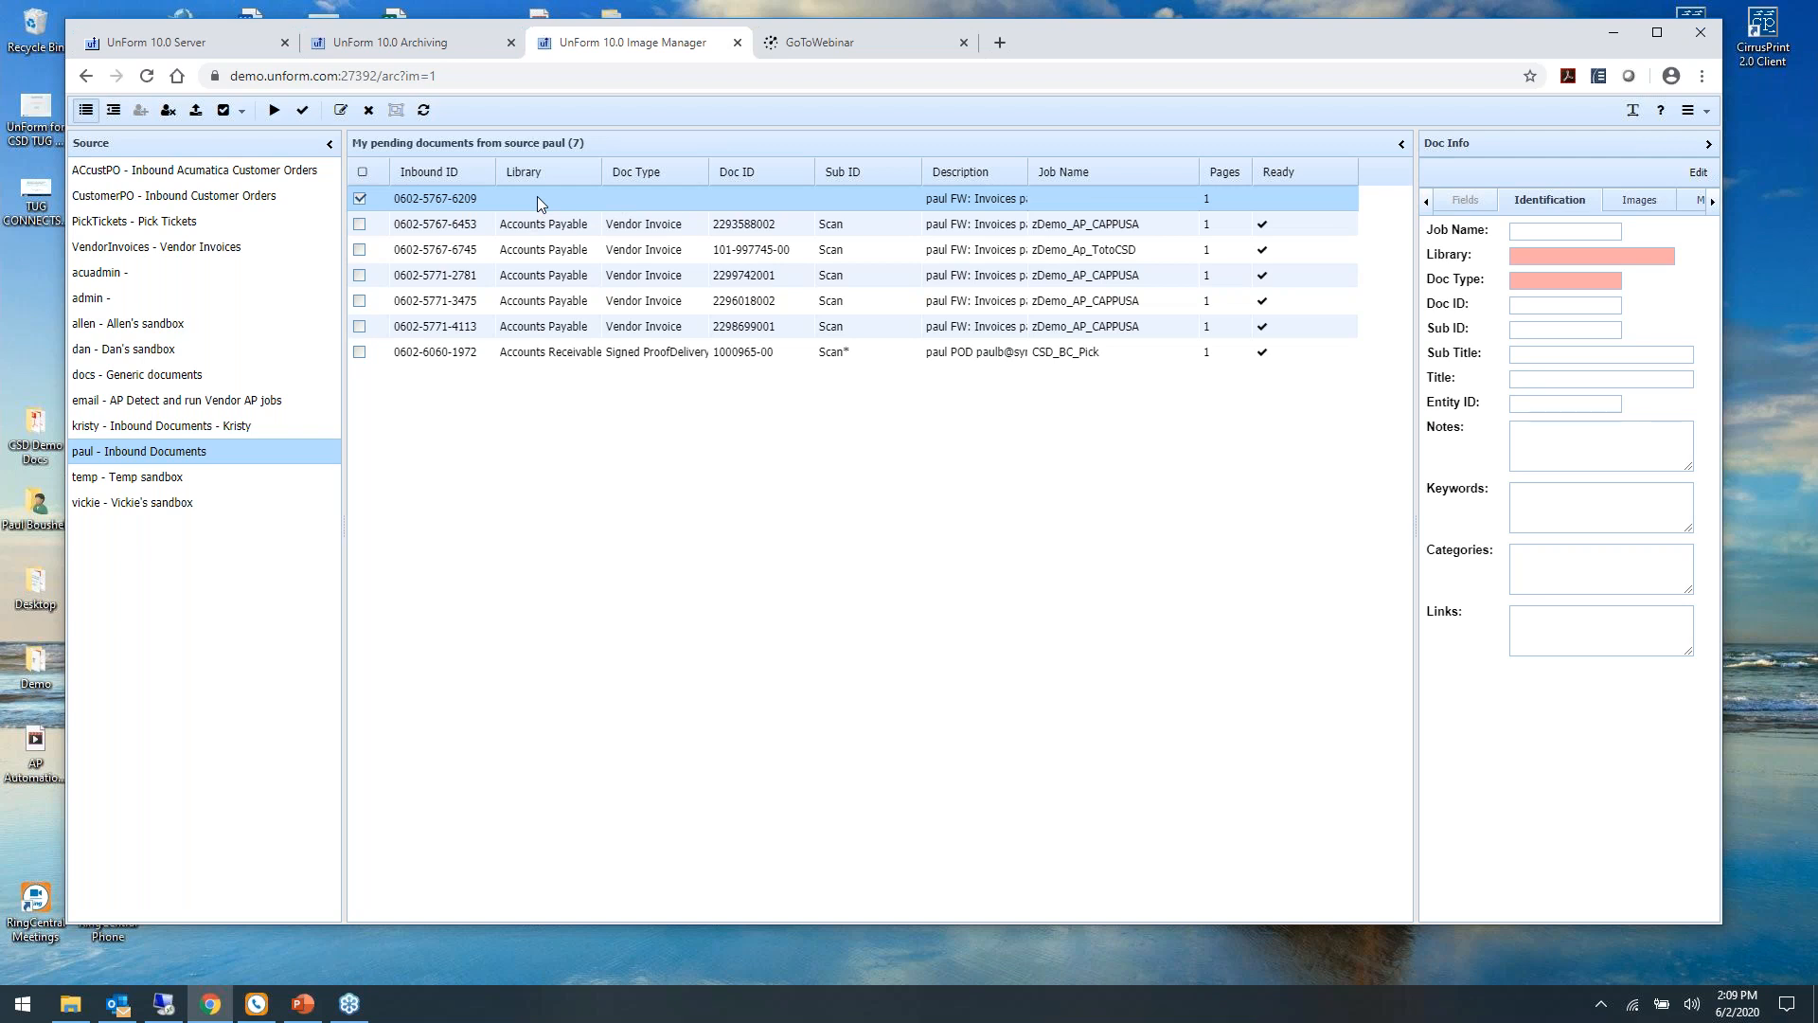
pyautogui.click(360, 199)
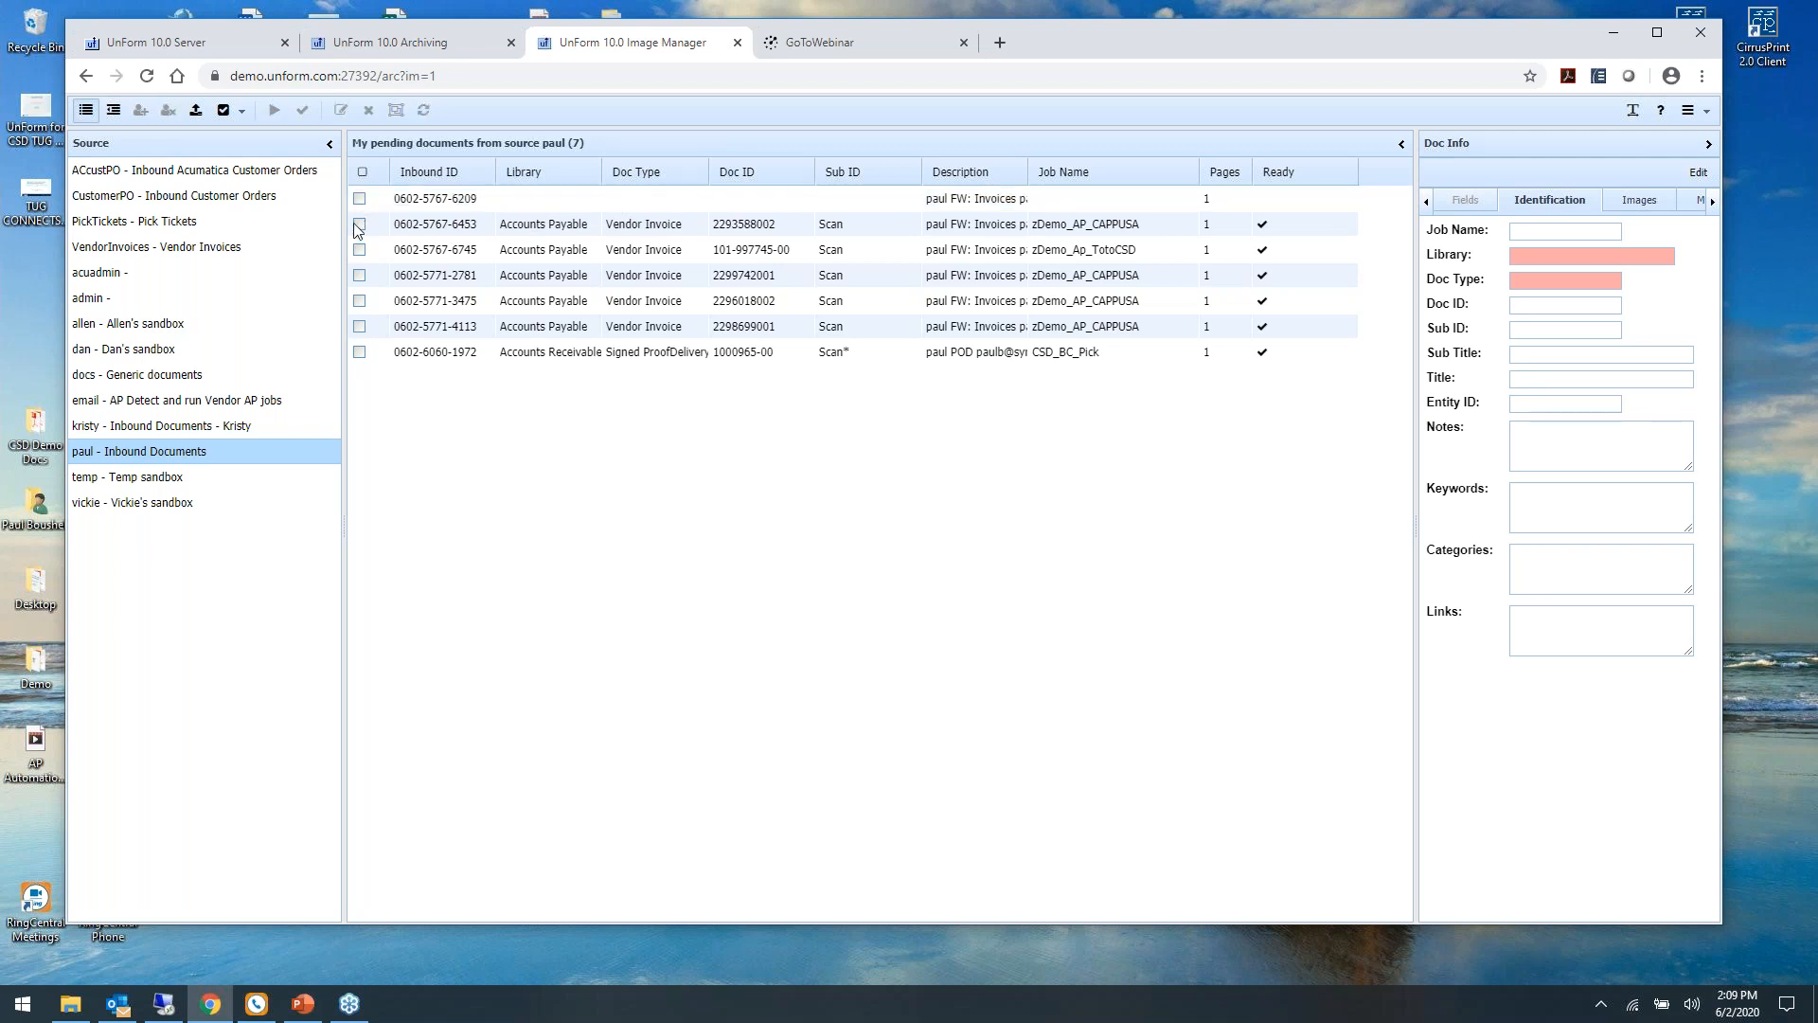
pyautogui.click(363, 171)
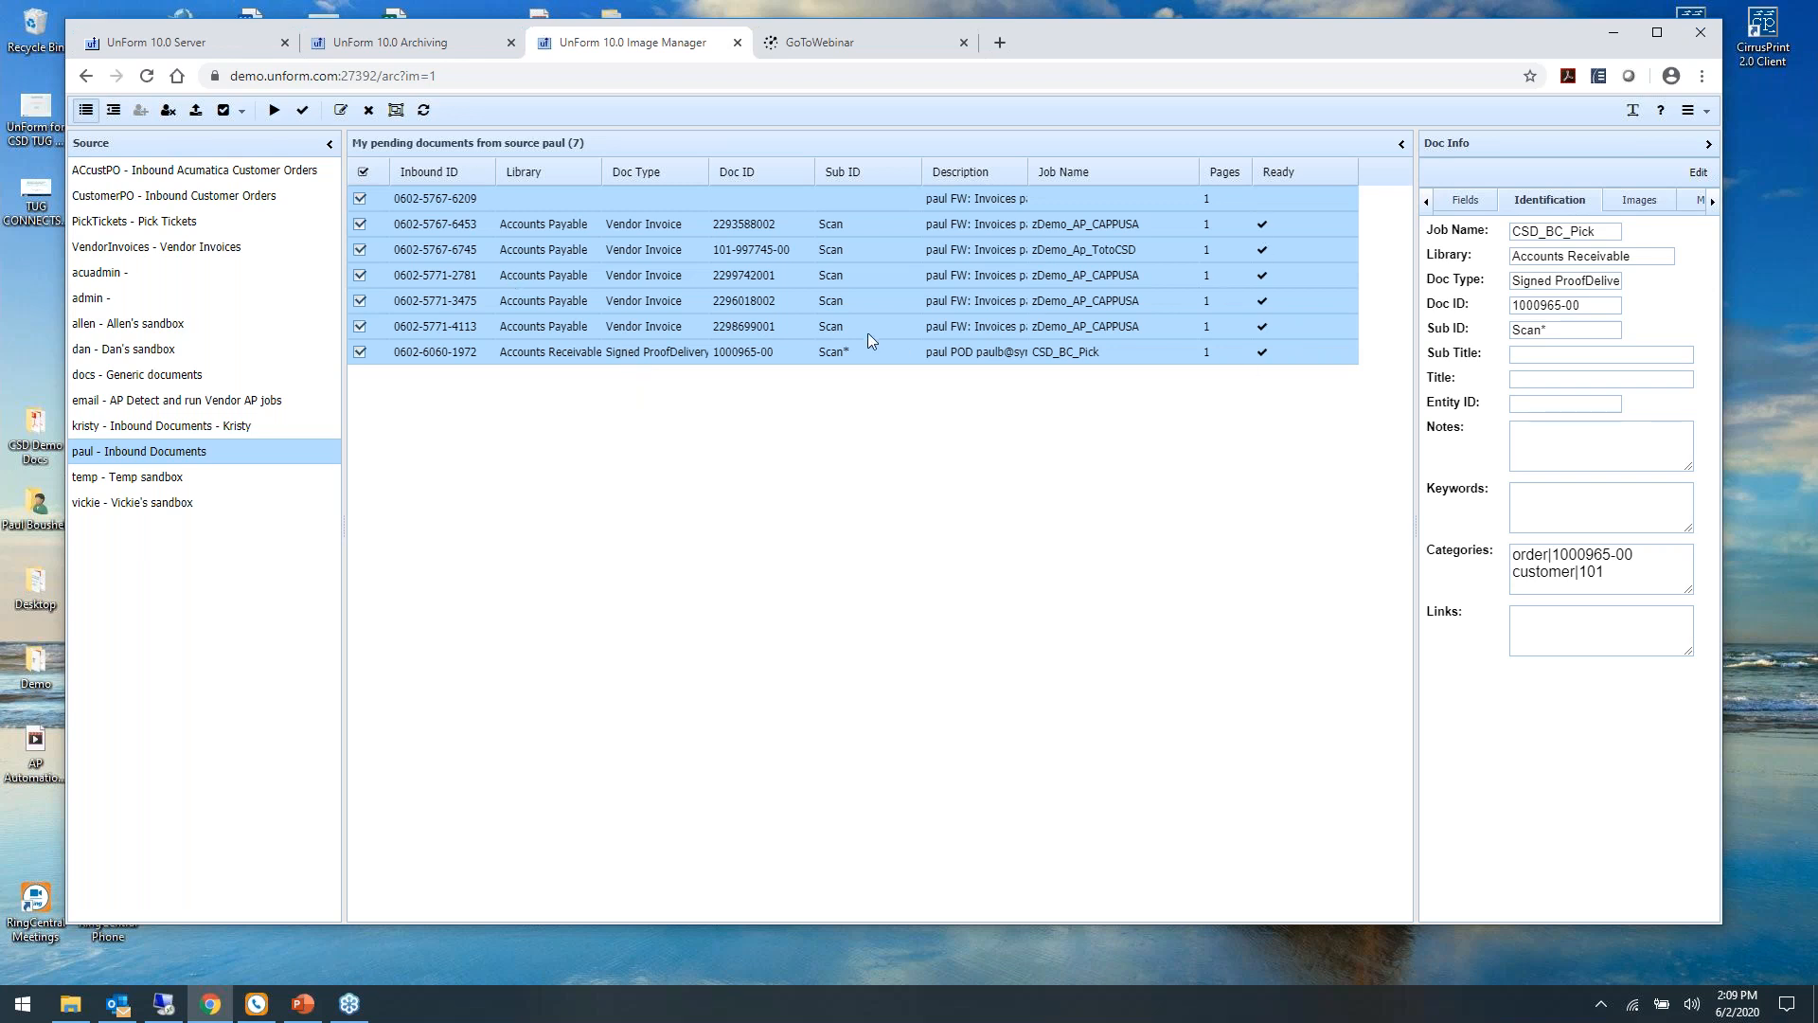
pyautogui.click(301, 112)
pyautogui.click(853, 562)
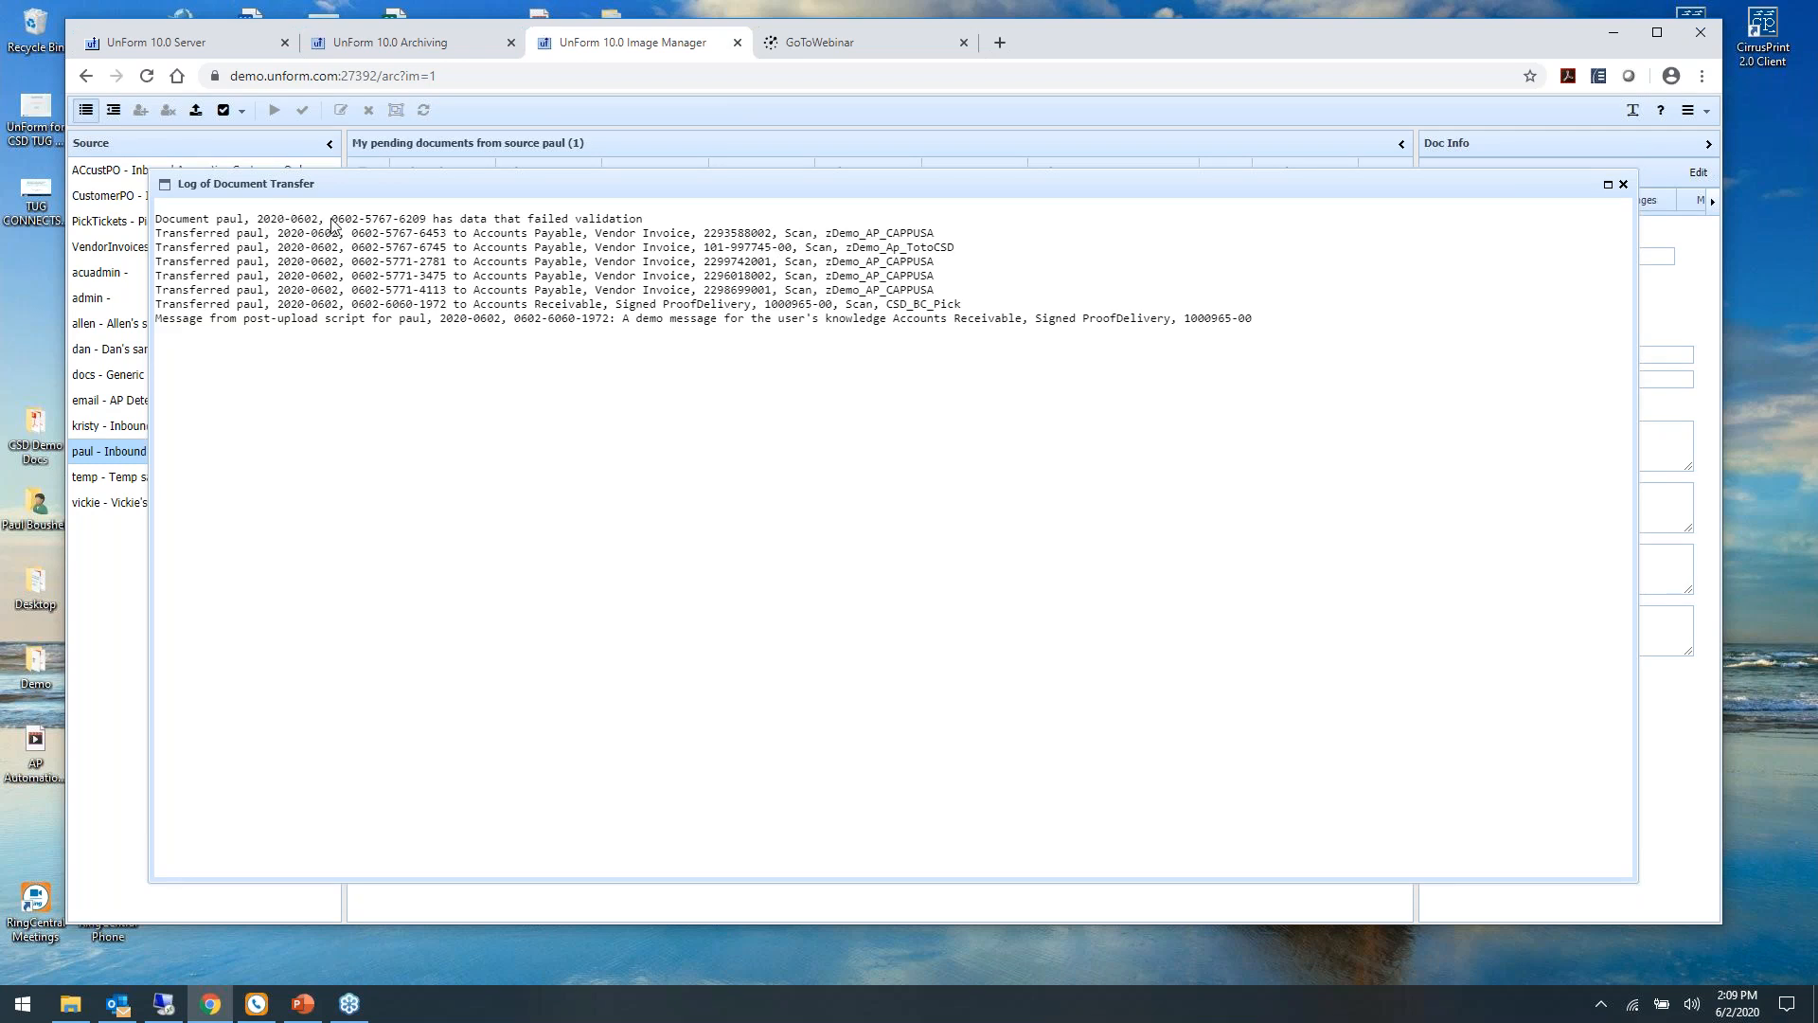
pyautogui.click(1623, 186)
# Step: Switch to Infor Document Management and refresh the recently modified documents to look for the newly transferred invoices
pyautogui.click(805, 203)
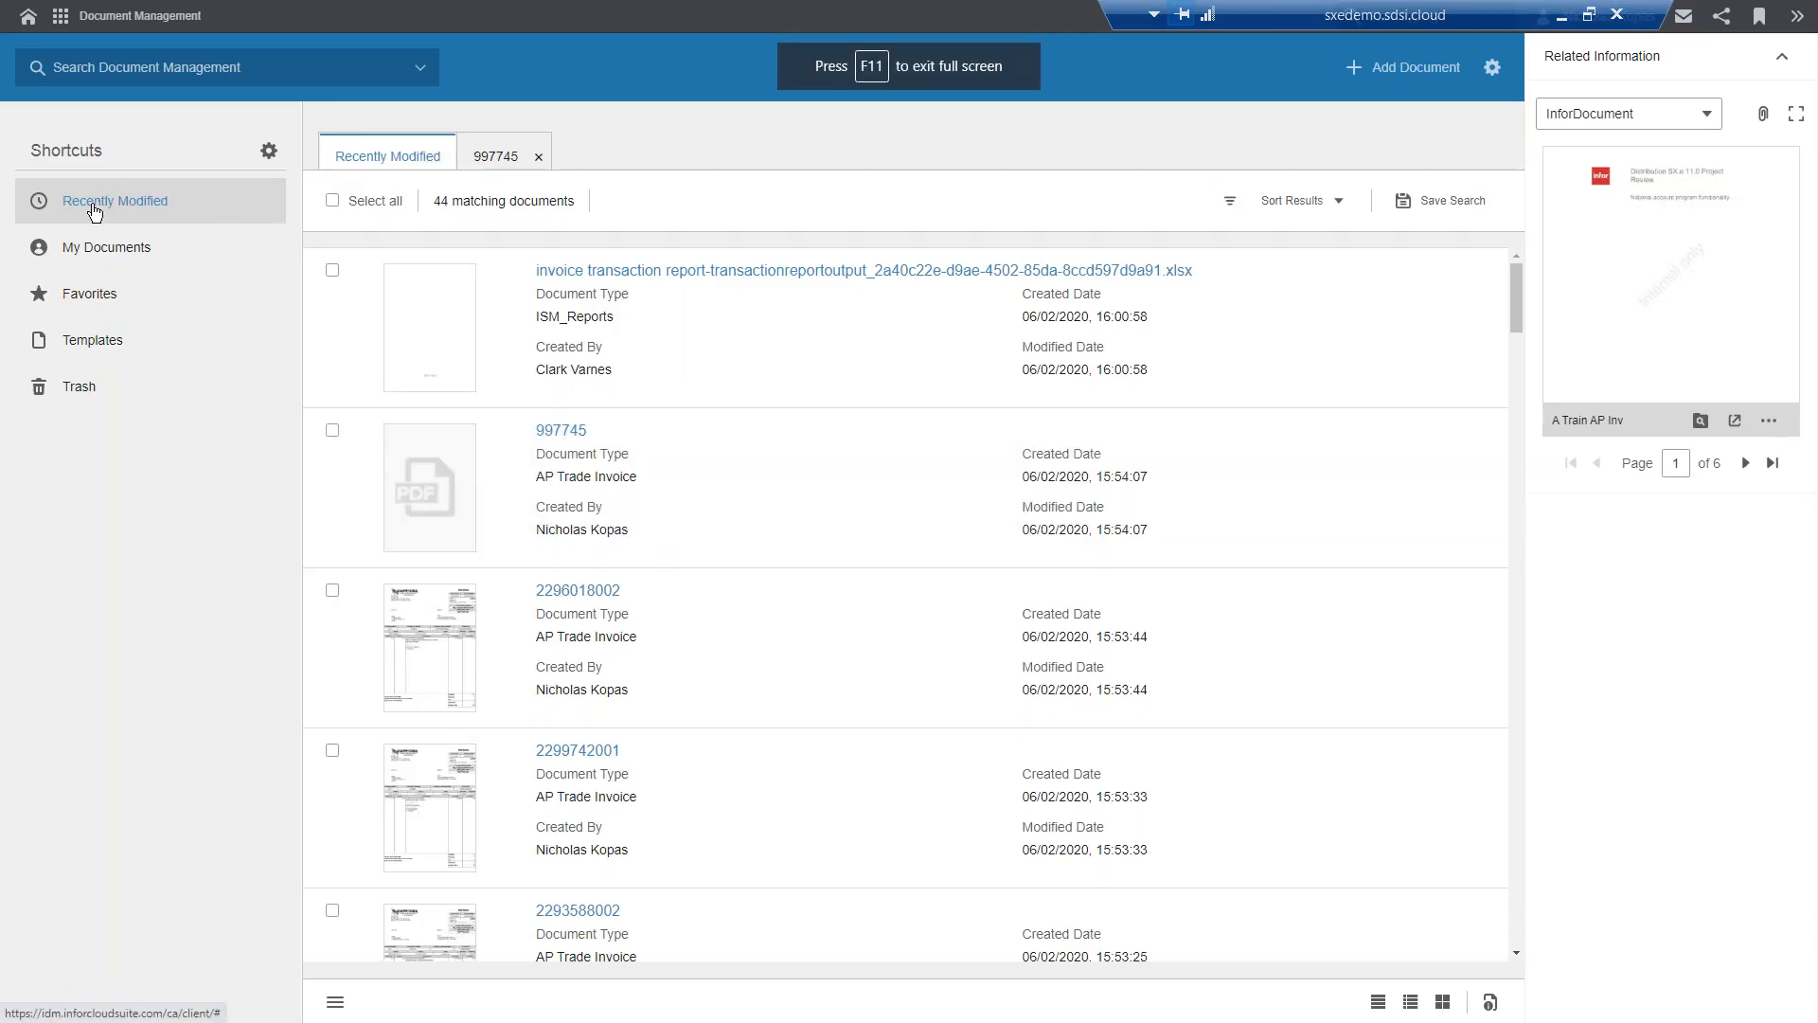
pyautogui.click(95, 212)
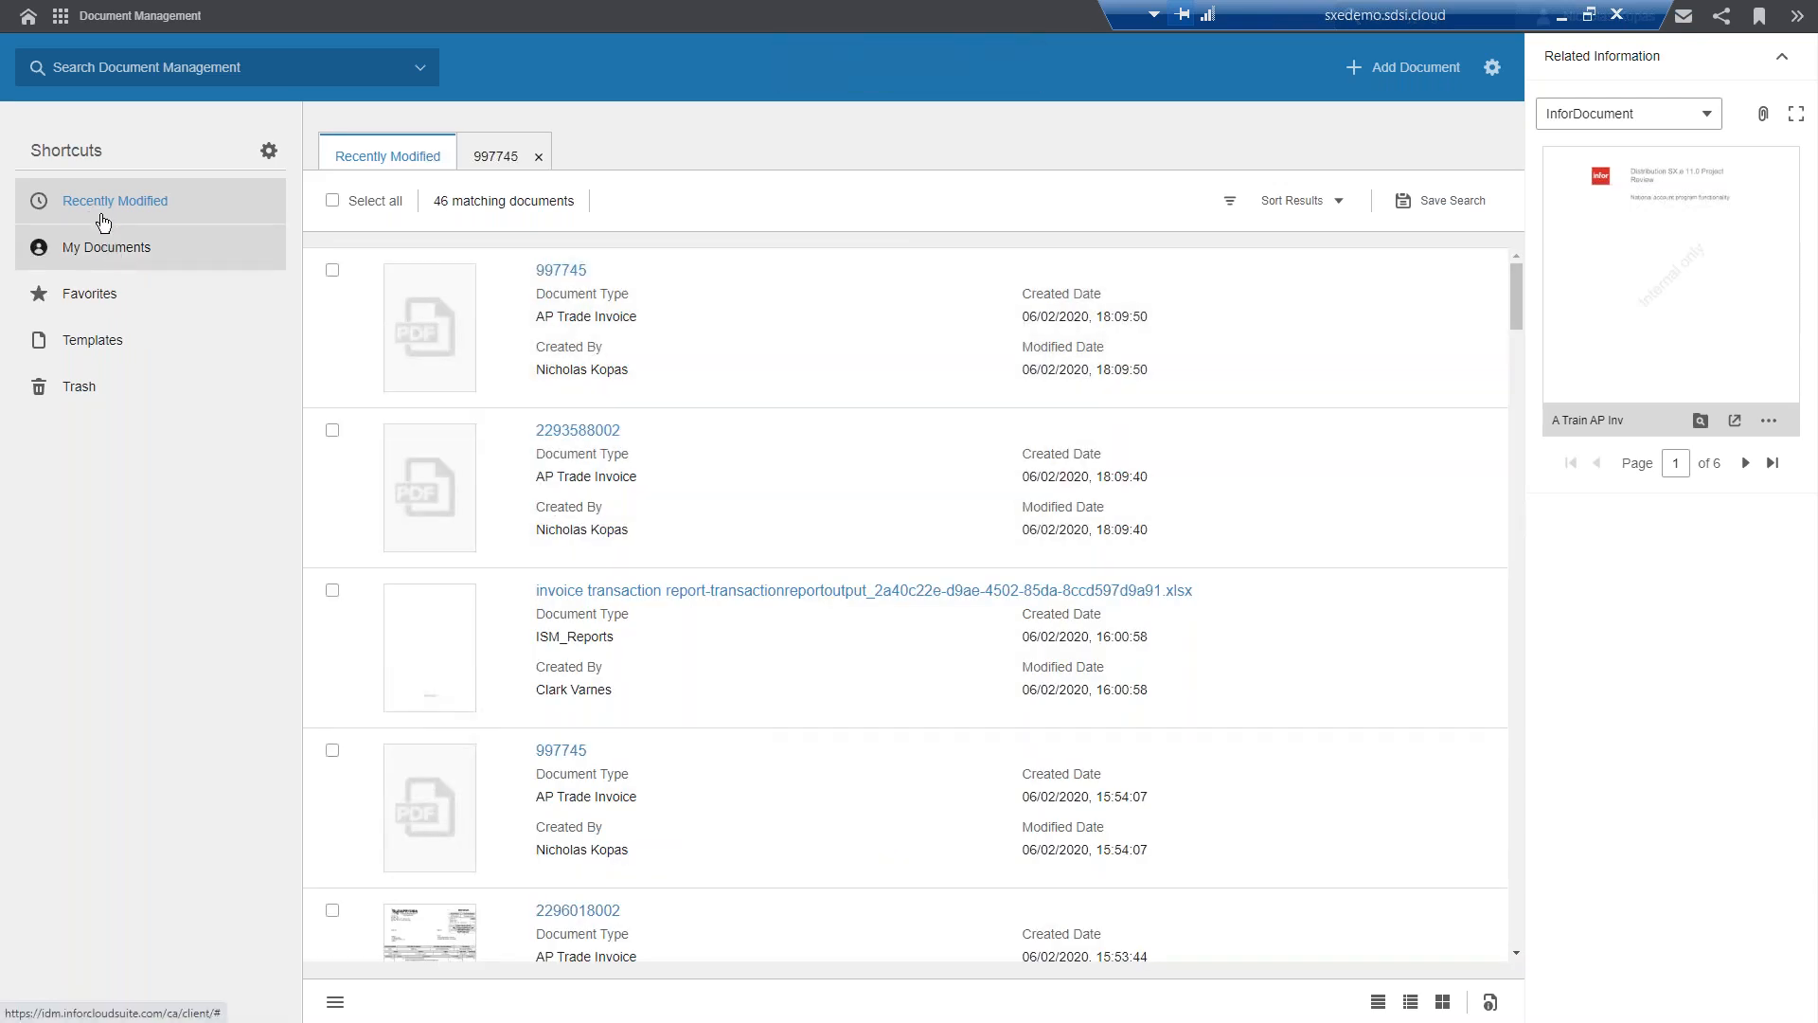
pyautogui.click(101, 209)
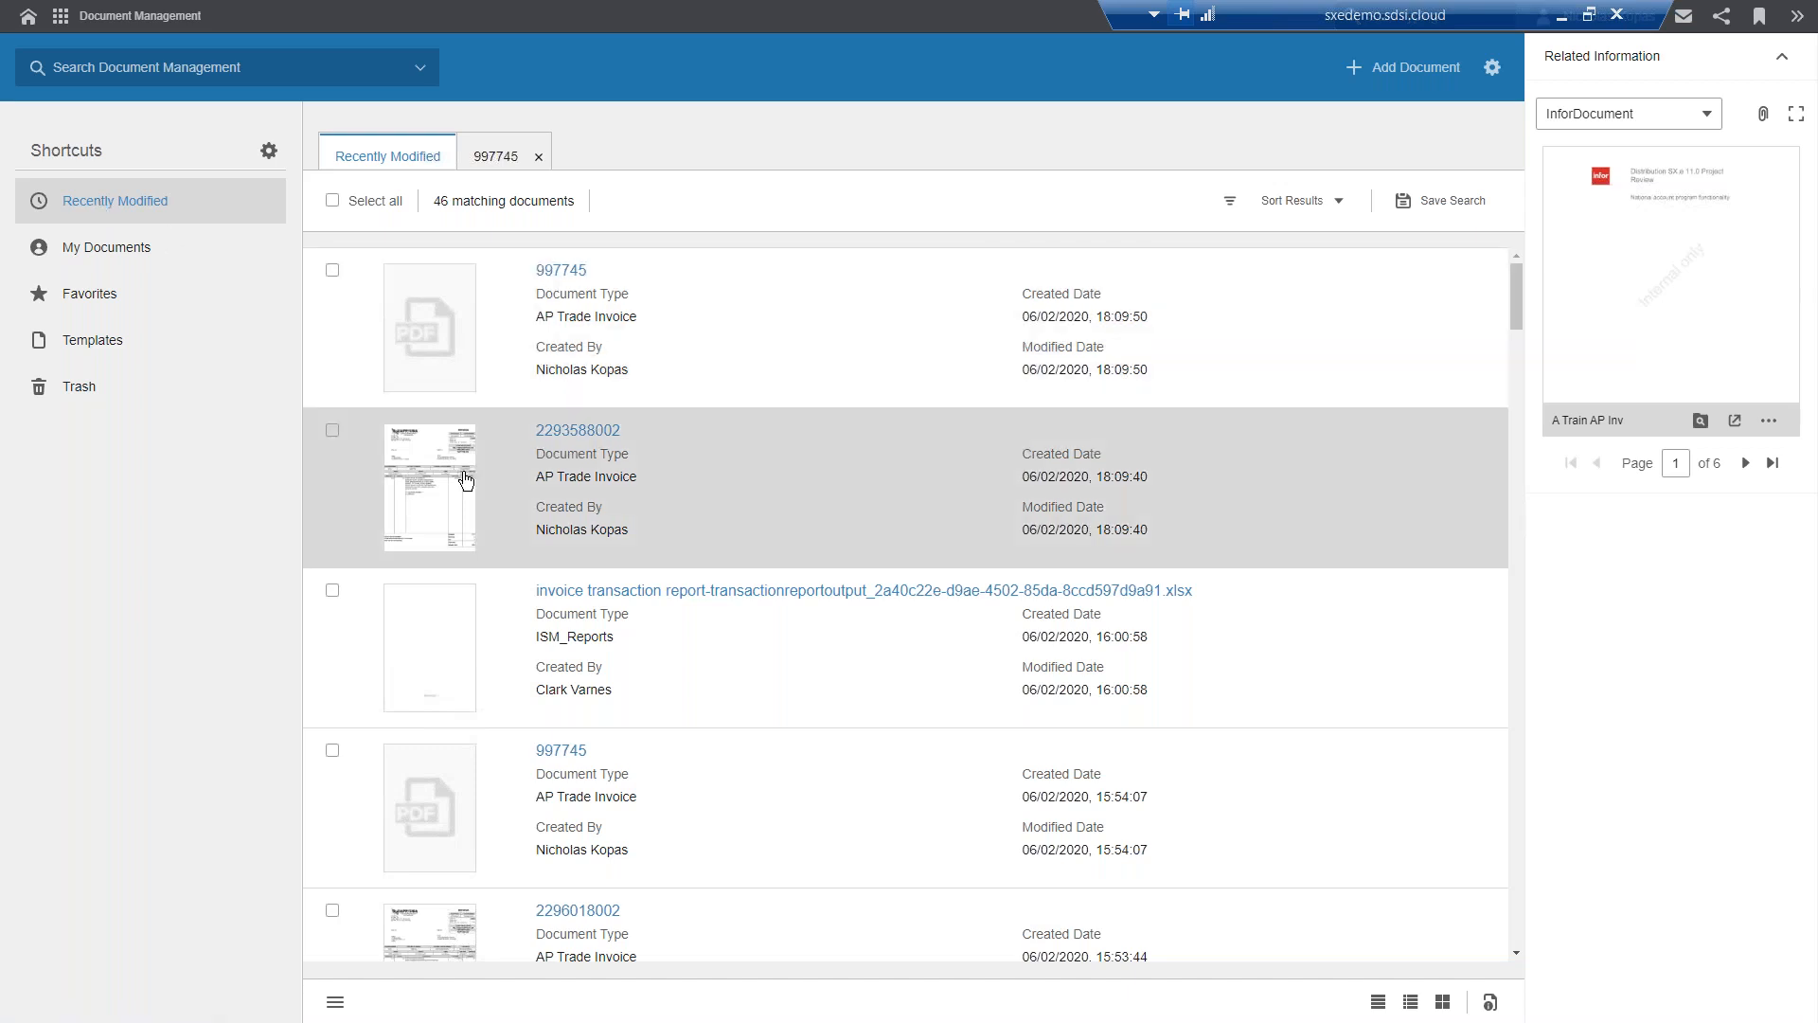
pyautogui.click(466, 480)
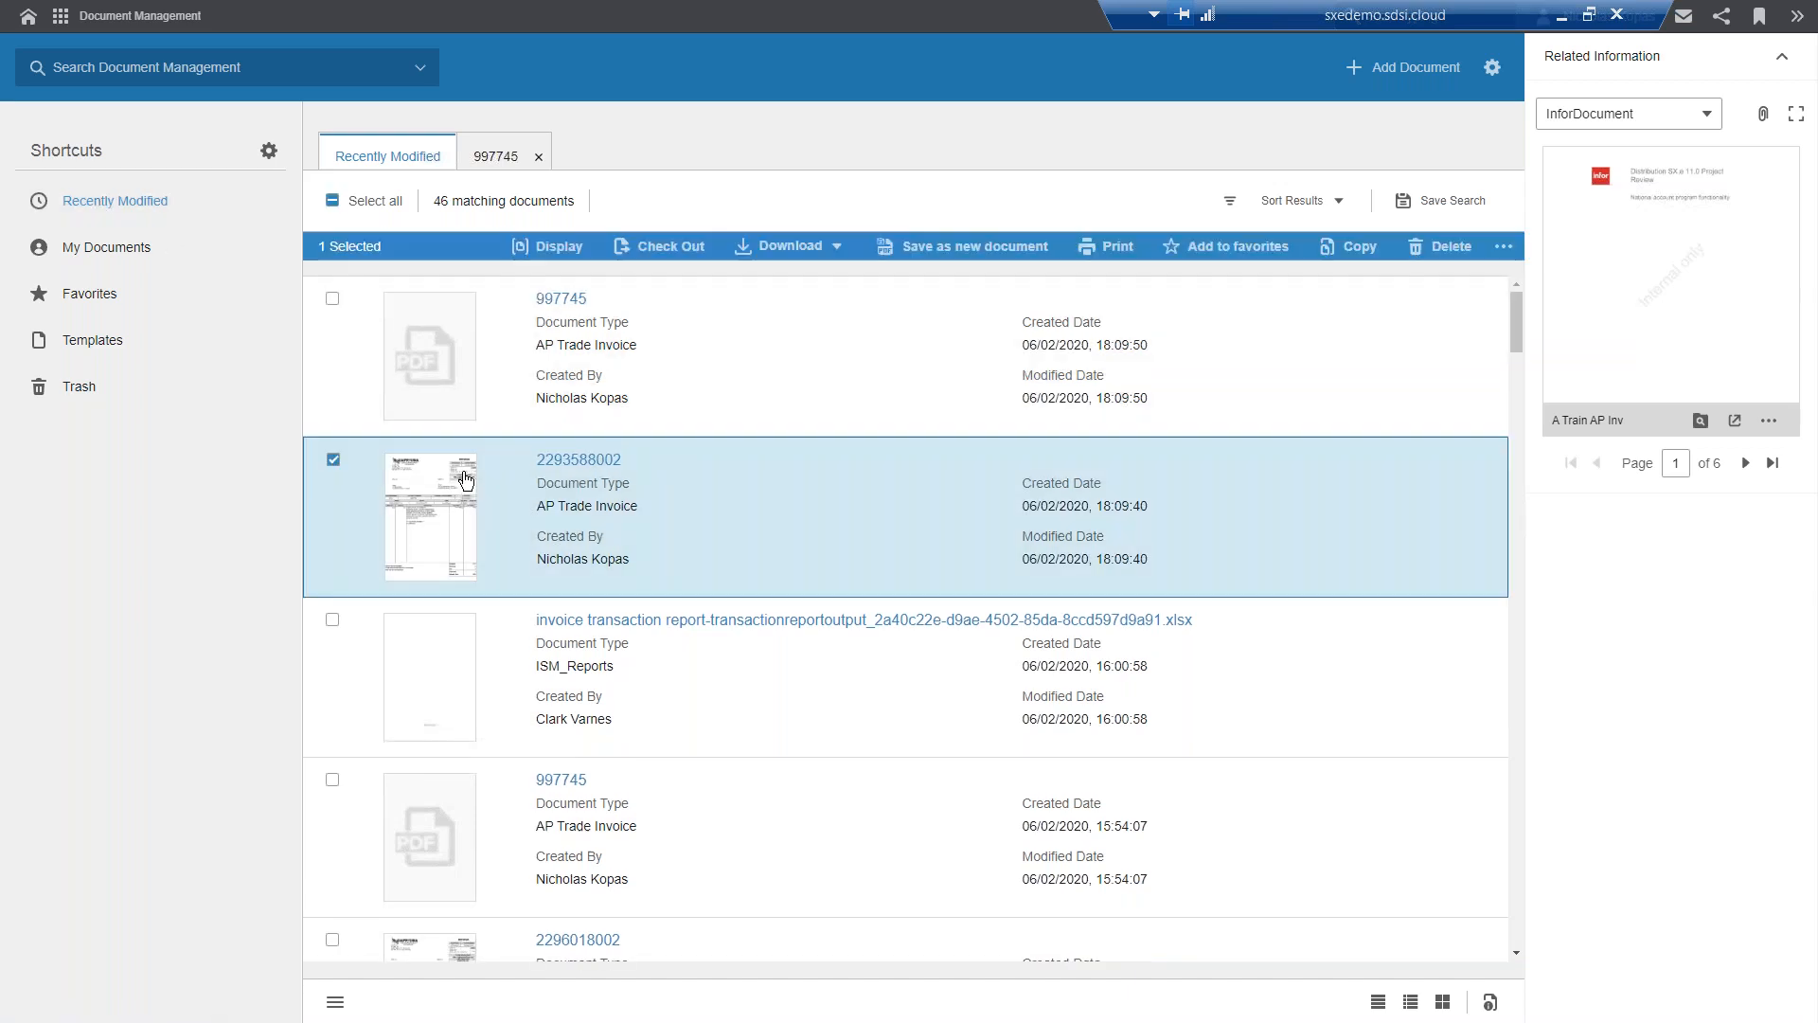
pyautogui.click(568, 254)
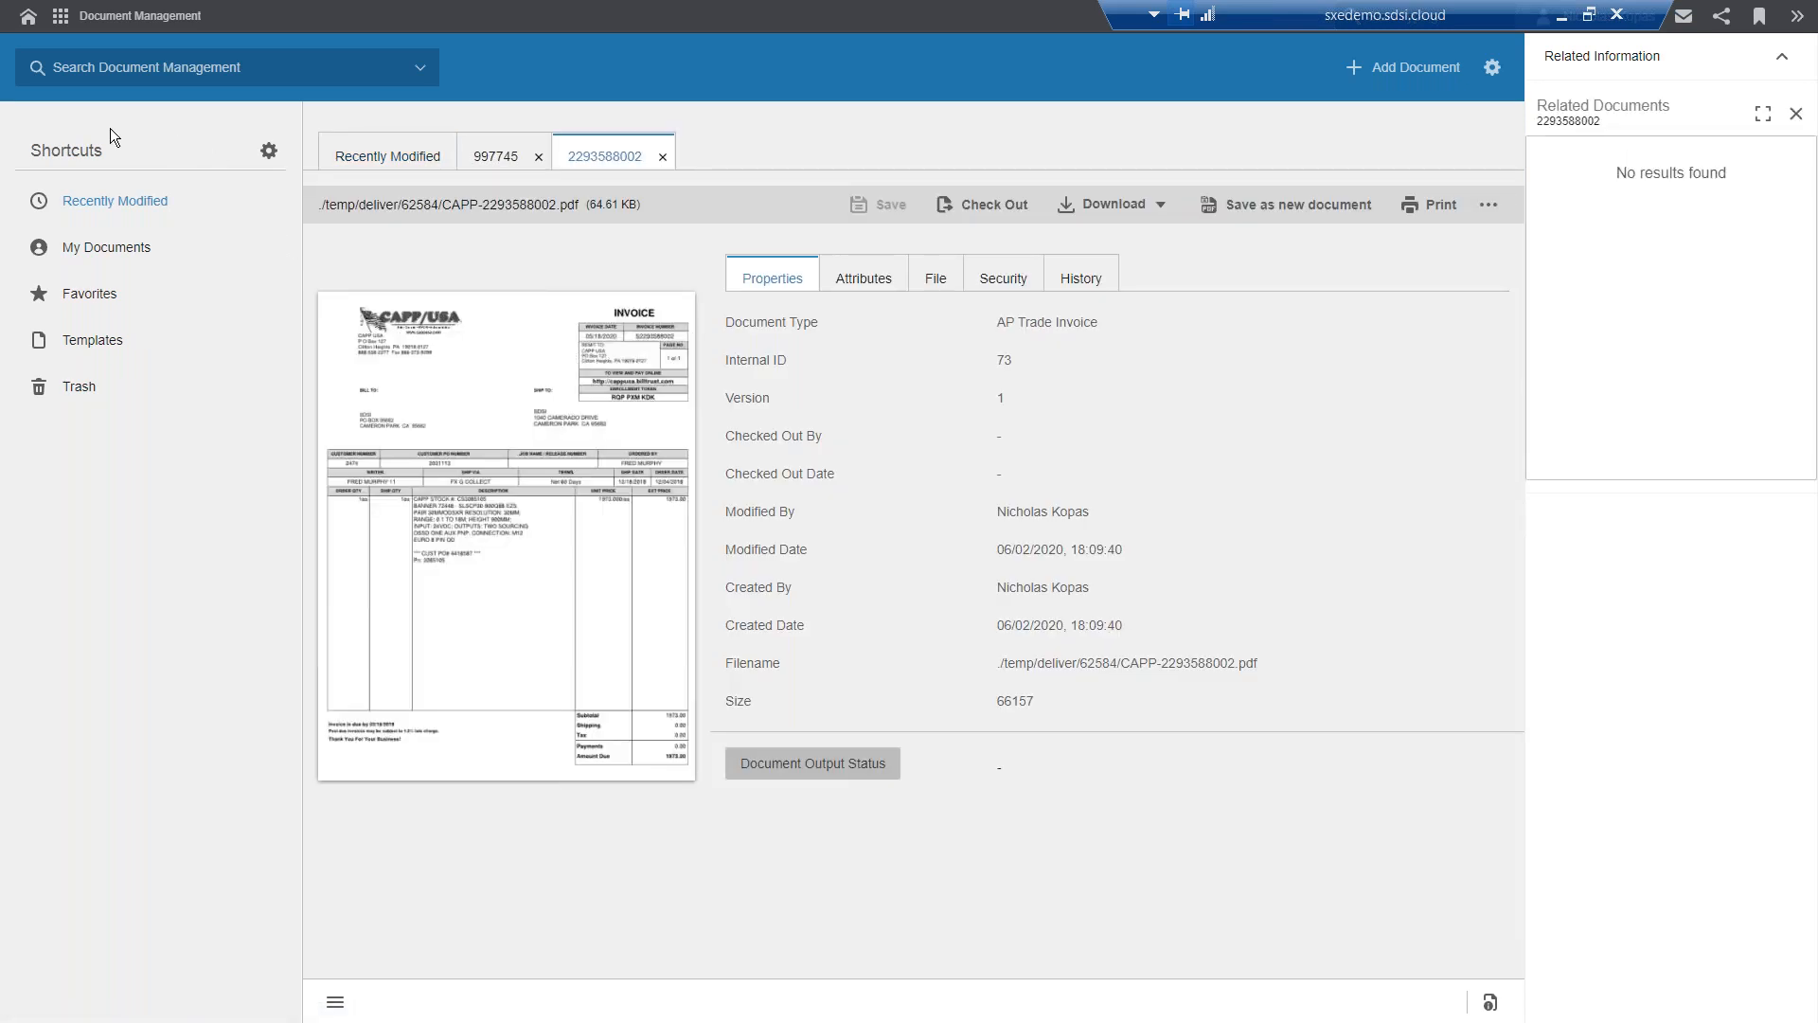
pyautogui.click(106, 206)
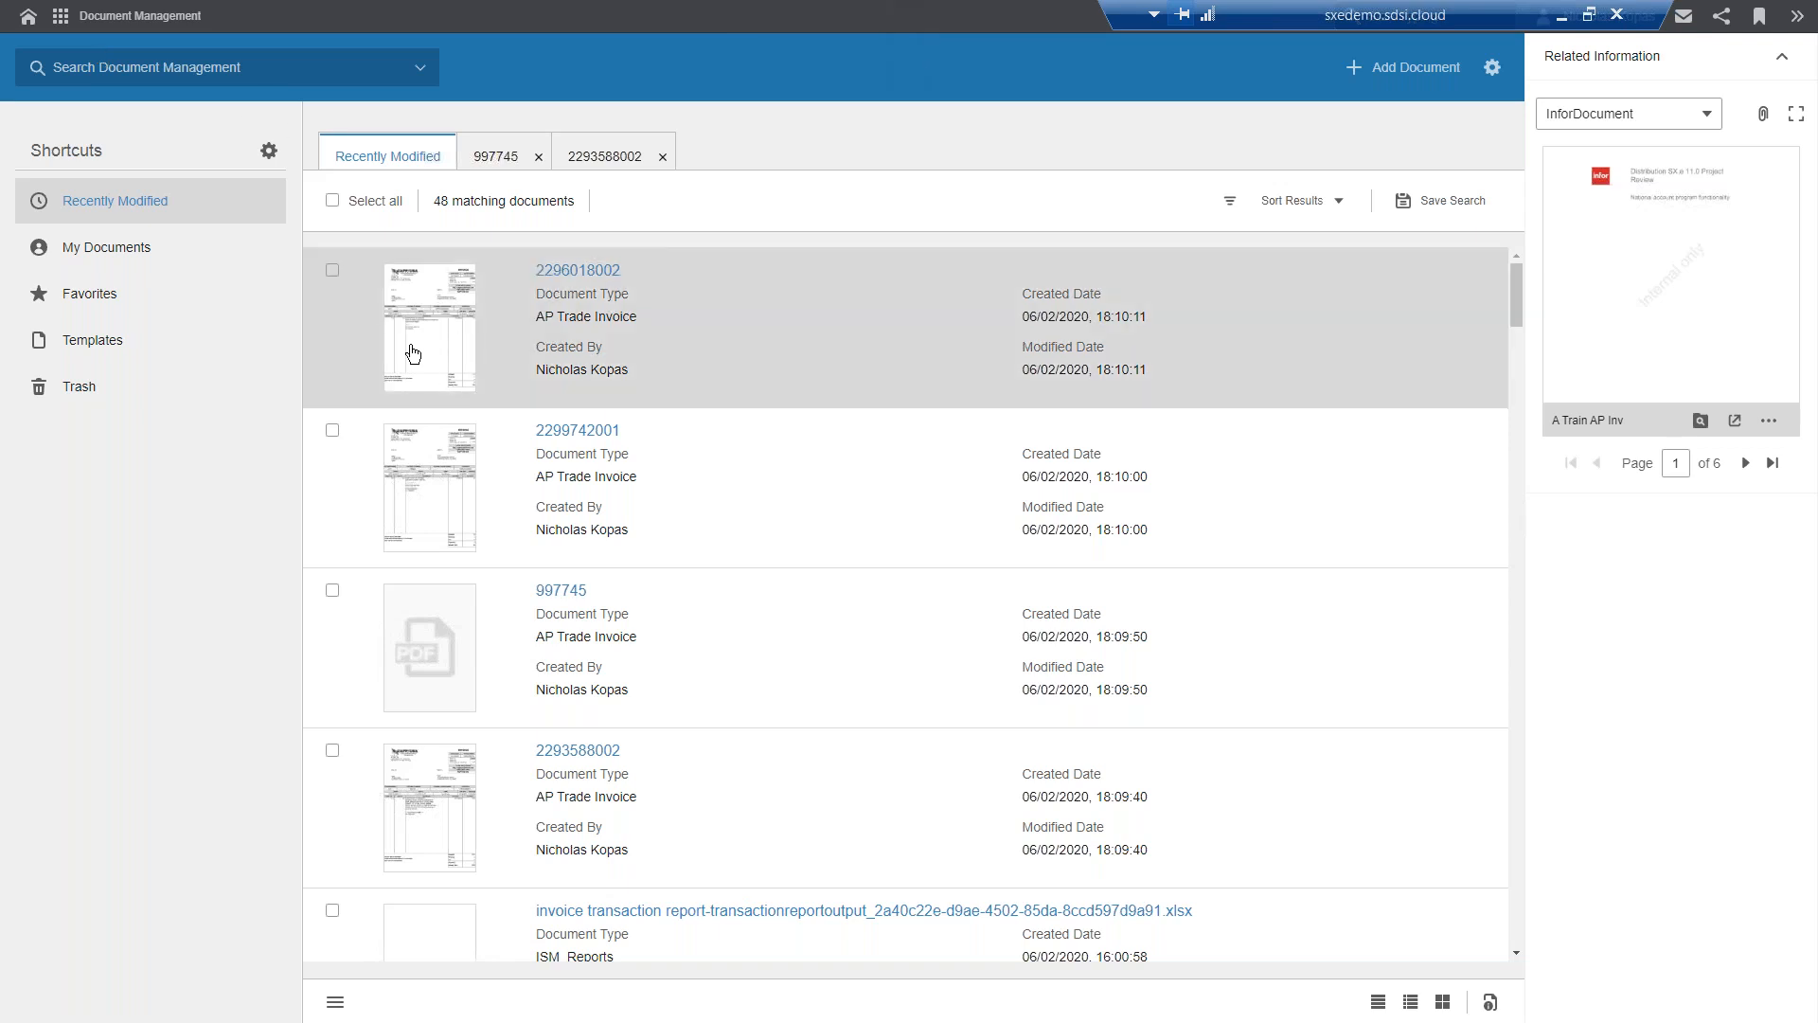
# Step: Switch to CloudSuite Distribution and search the Vendor Invoice Center for the invoices in group APEI810
pyautogui.click(60, 17)
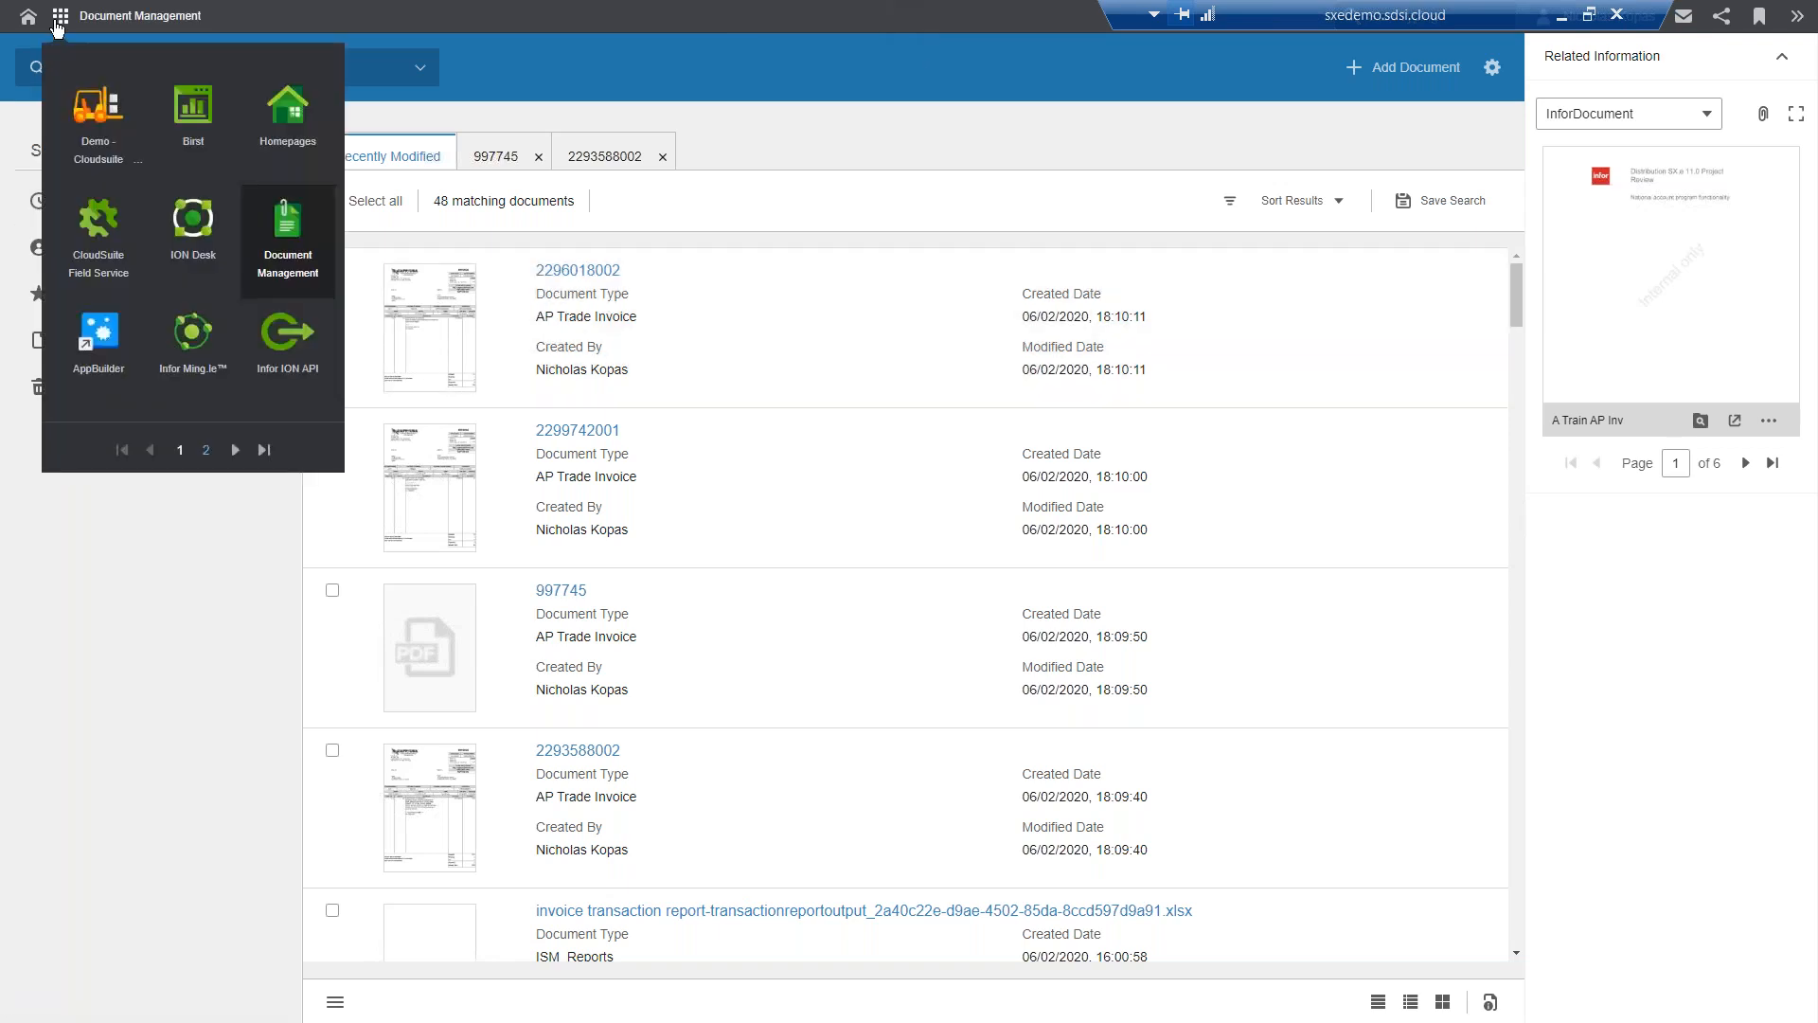
pyautogui.click(87, 95)
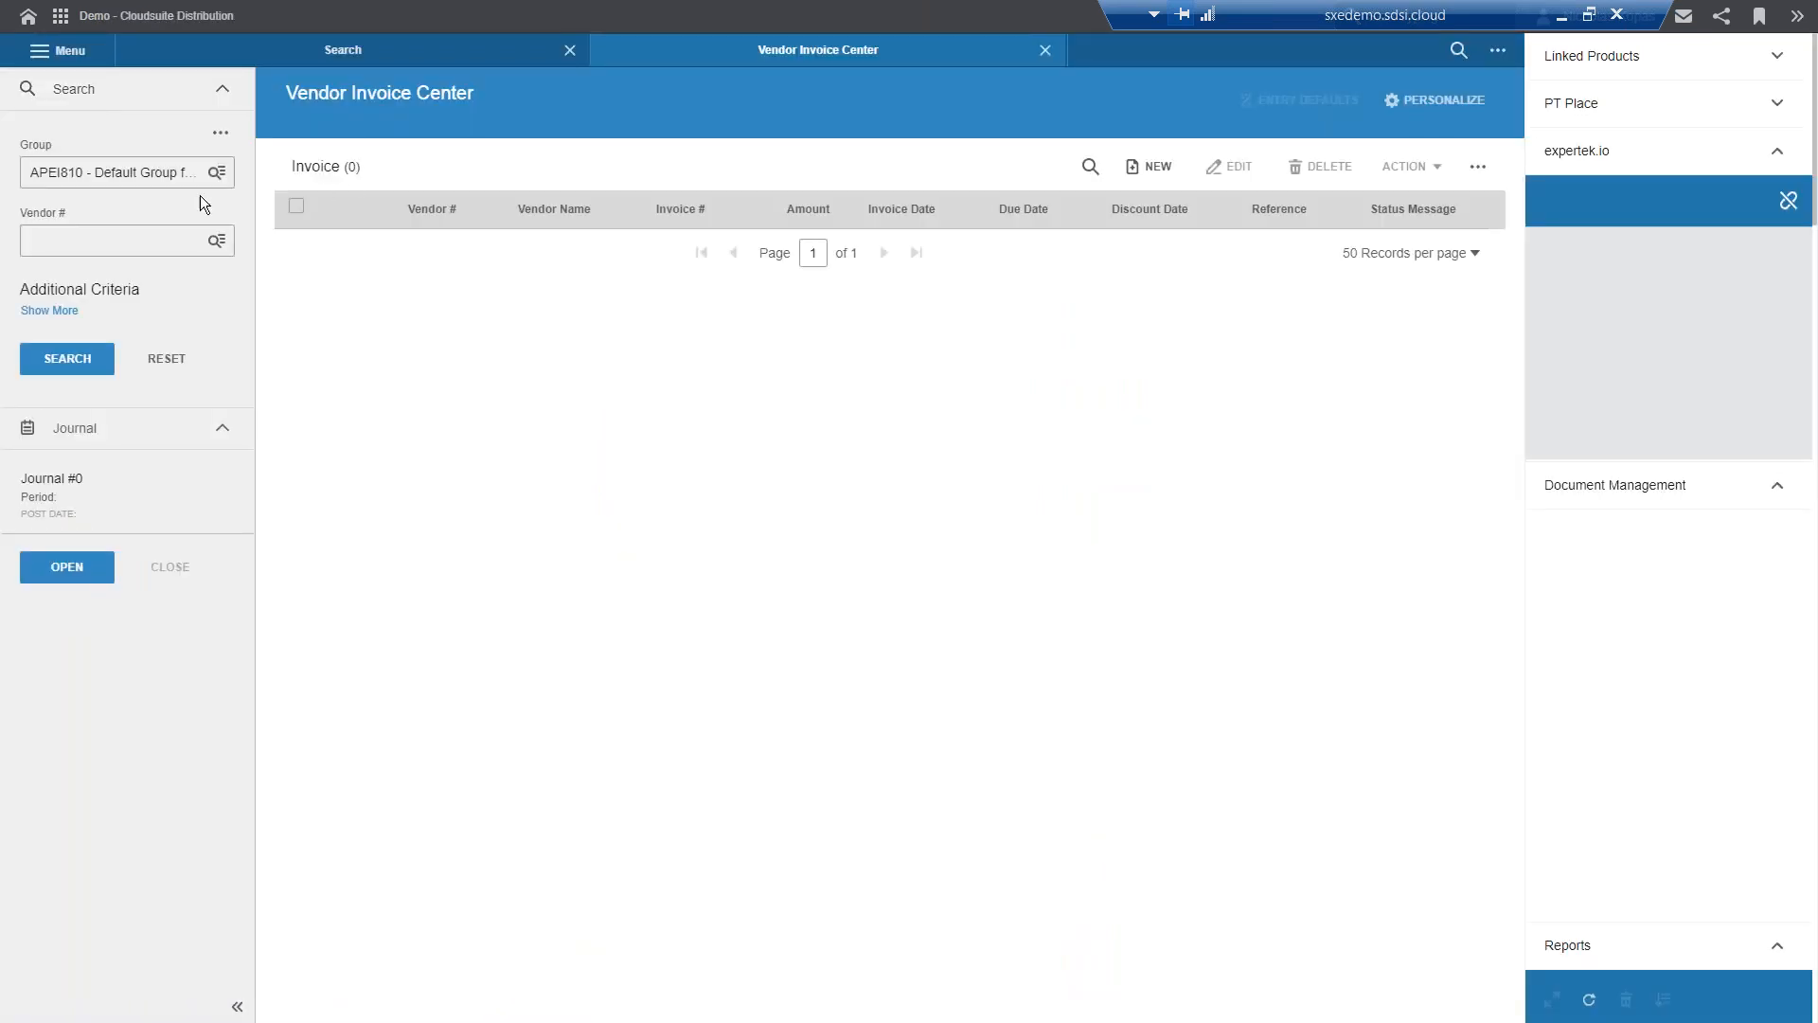
pyautogui.click(80, 358)
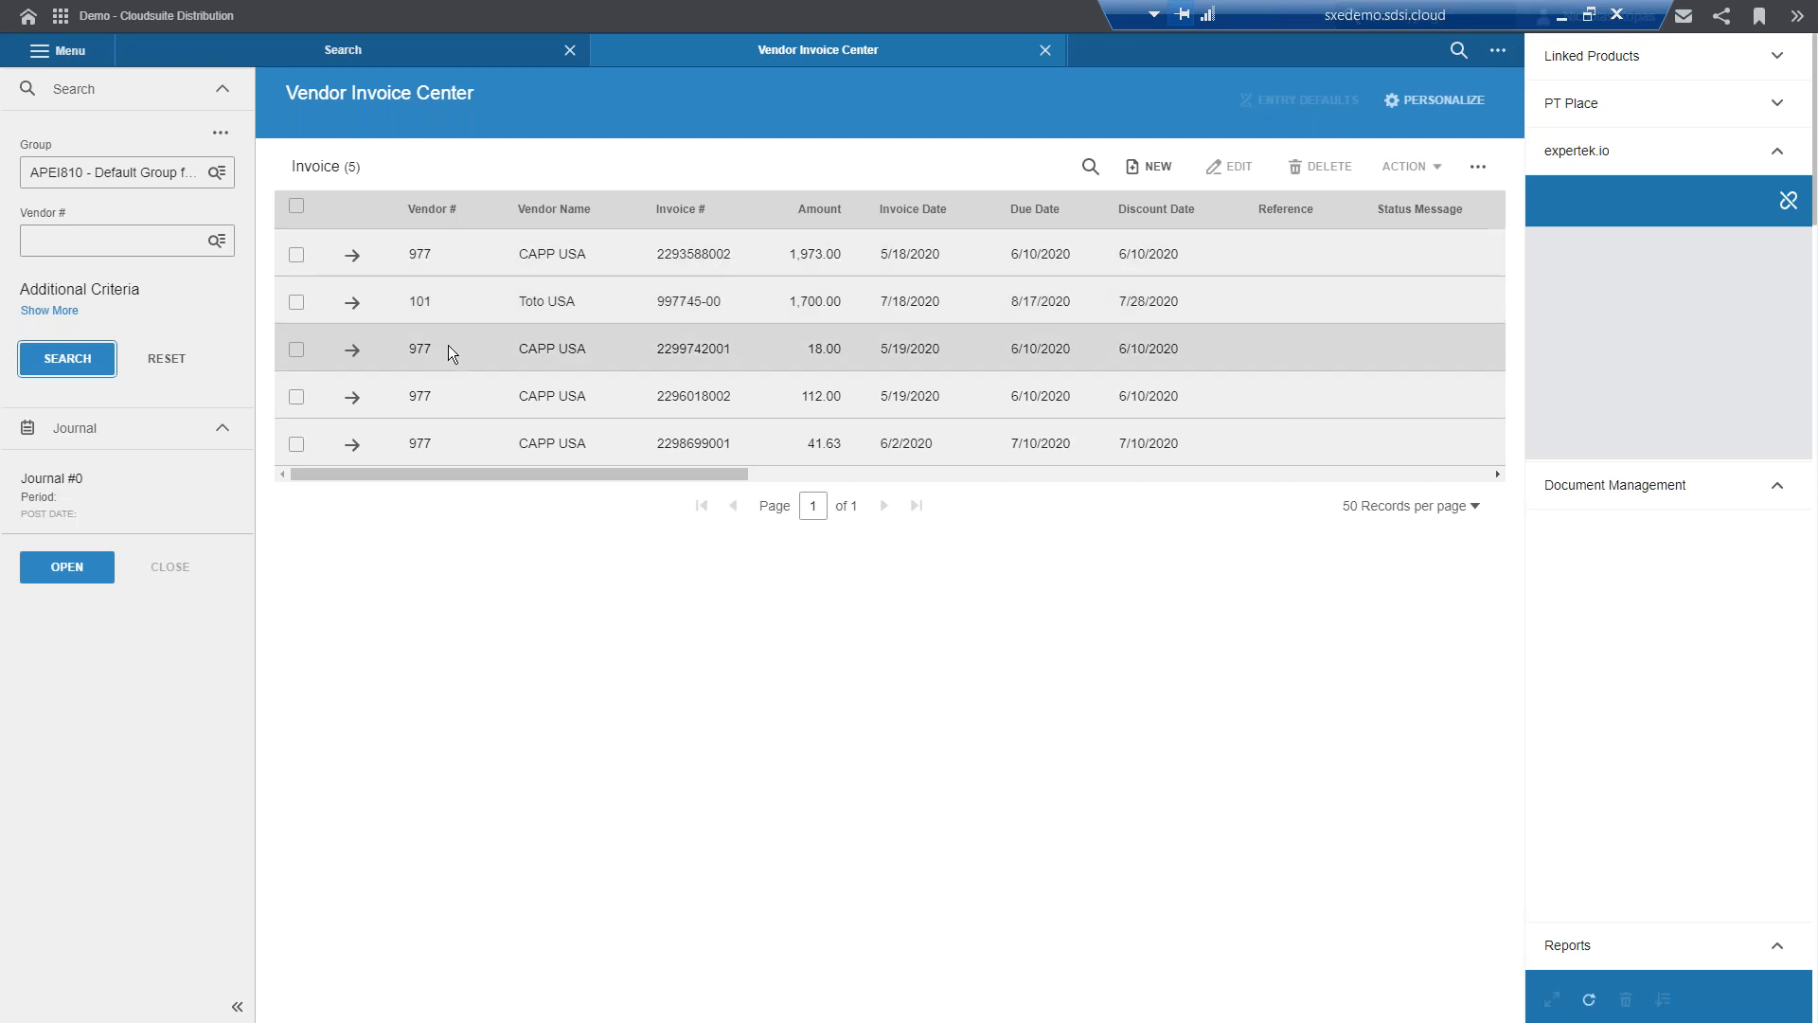
# Step: Open the detail of Toto USA invoice 997745-00 at full width, bring up its UnForm document inquiry, and close the inquiry
pyautogui.click(359, 307)
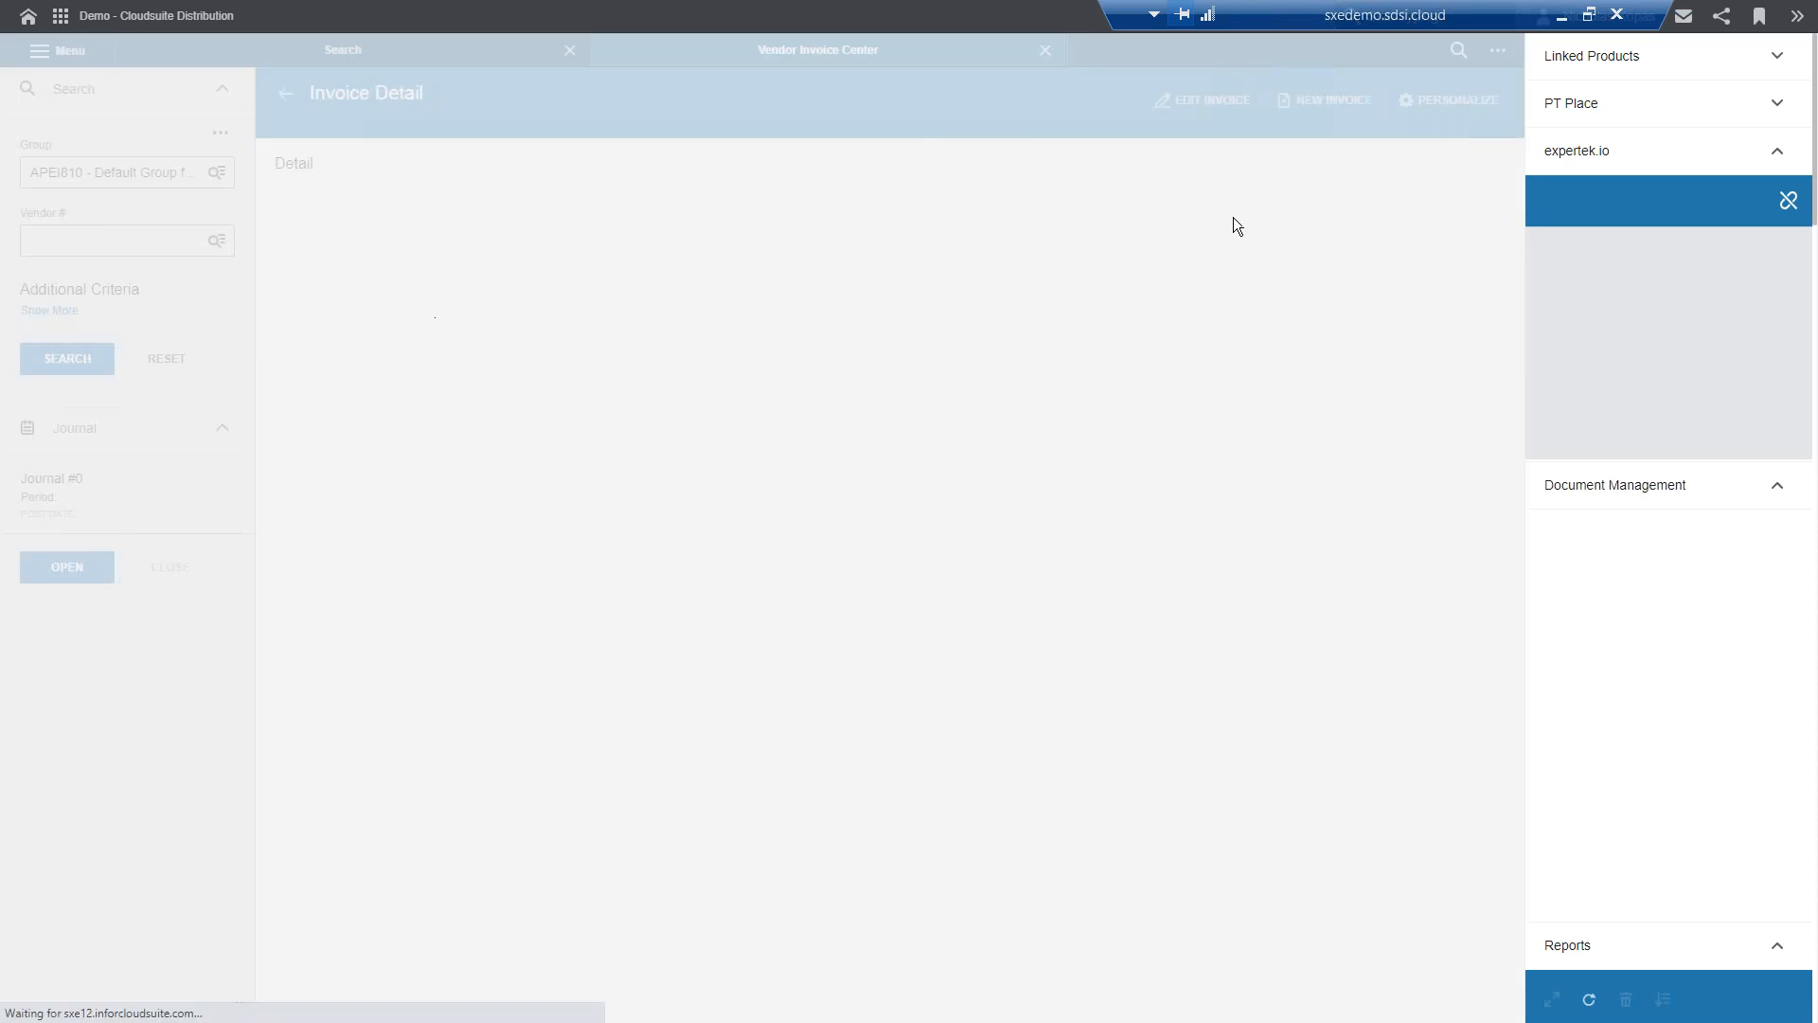
pyautogui.click(1798, 17)
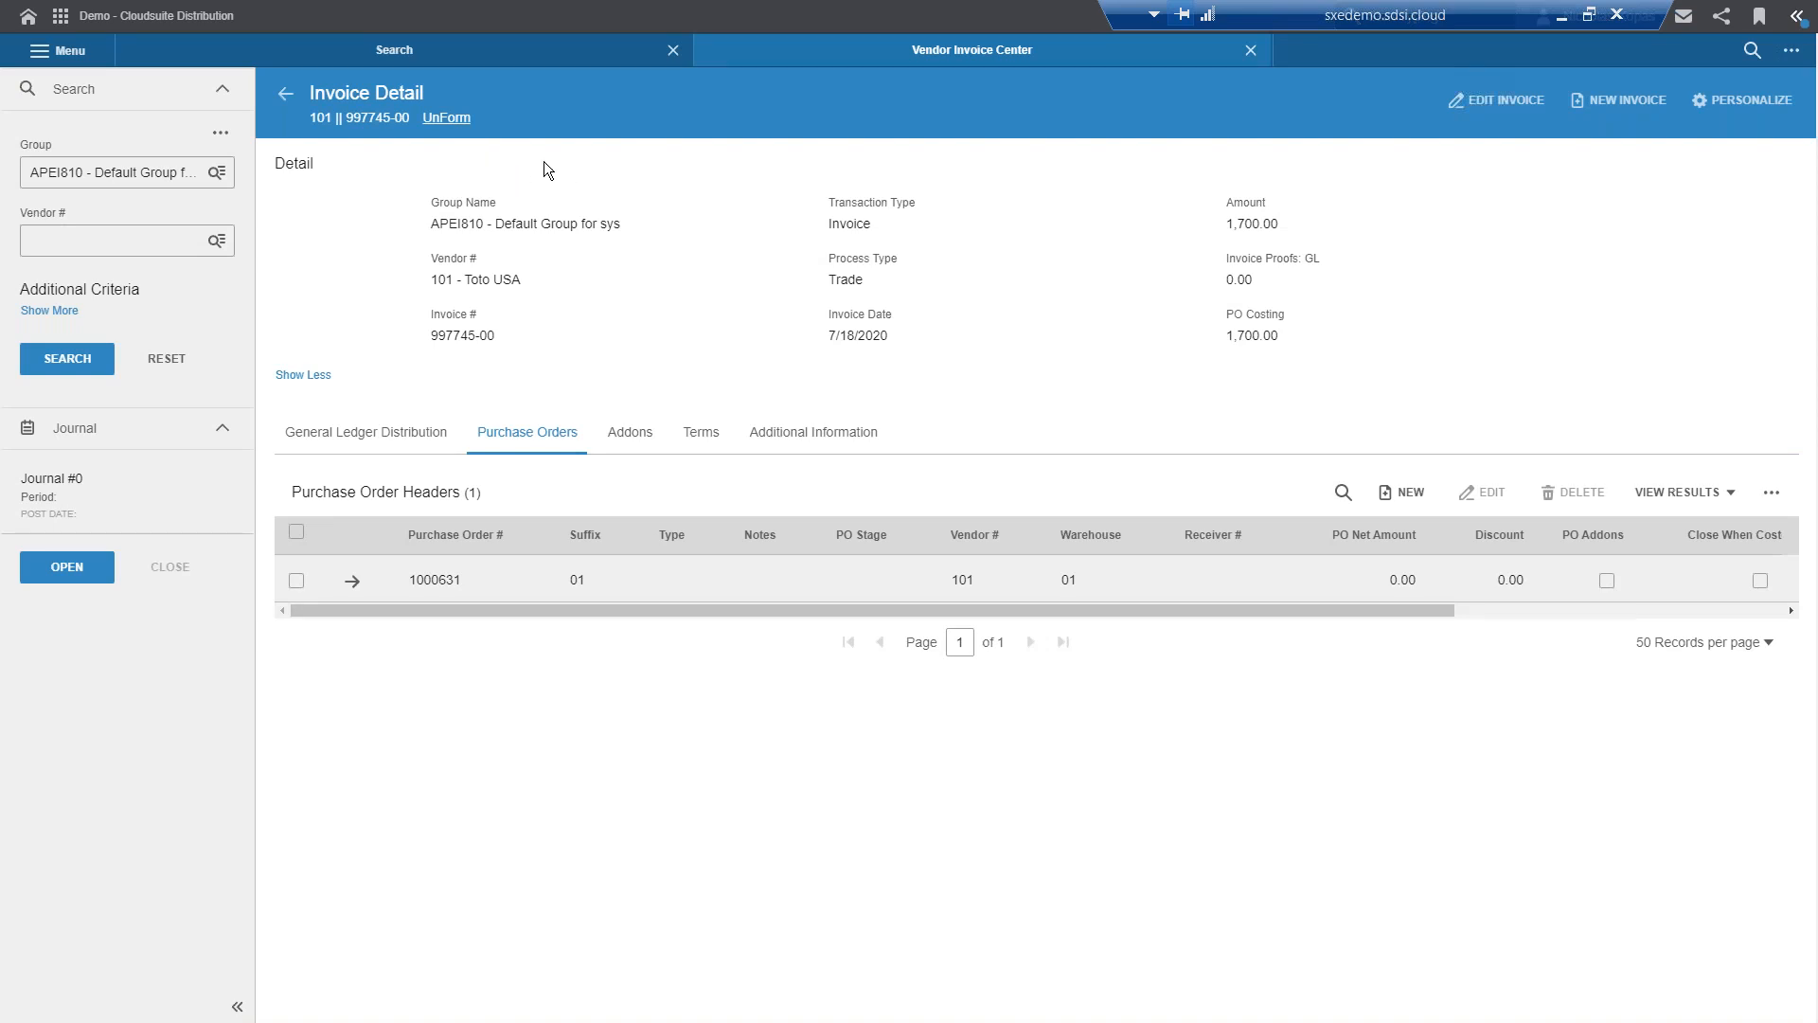
pyautogui.click(446, 119)
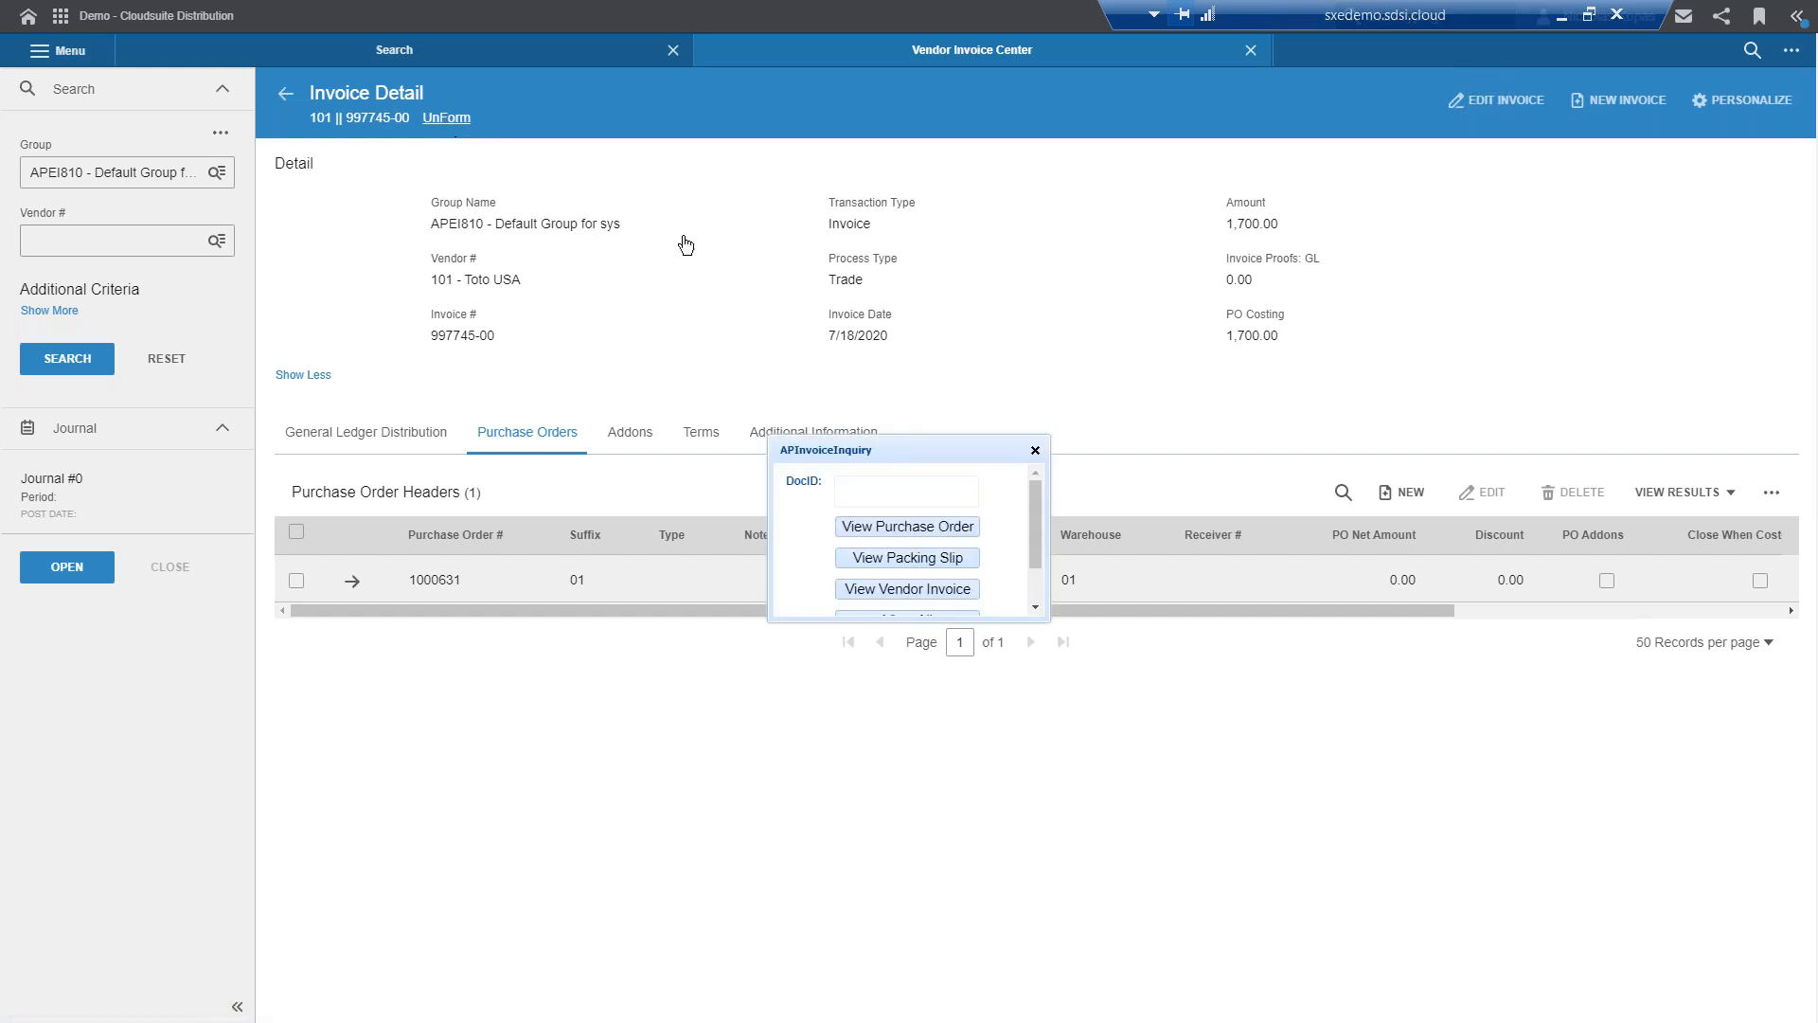
pyautogui.click(1035, 451)
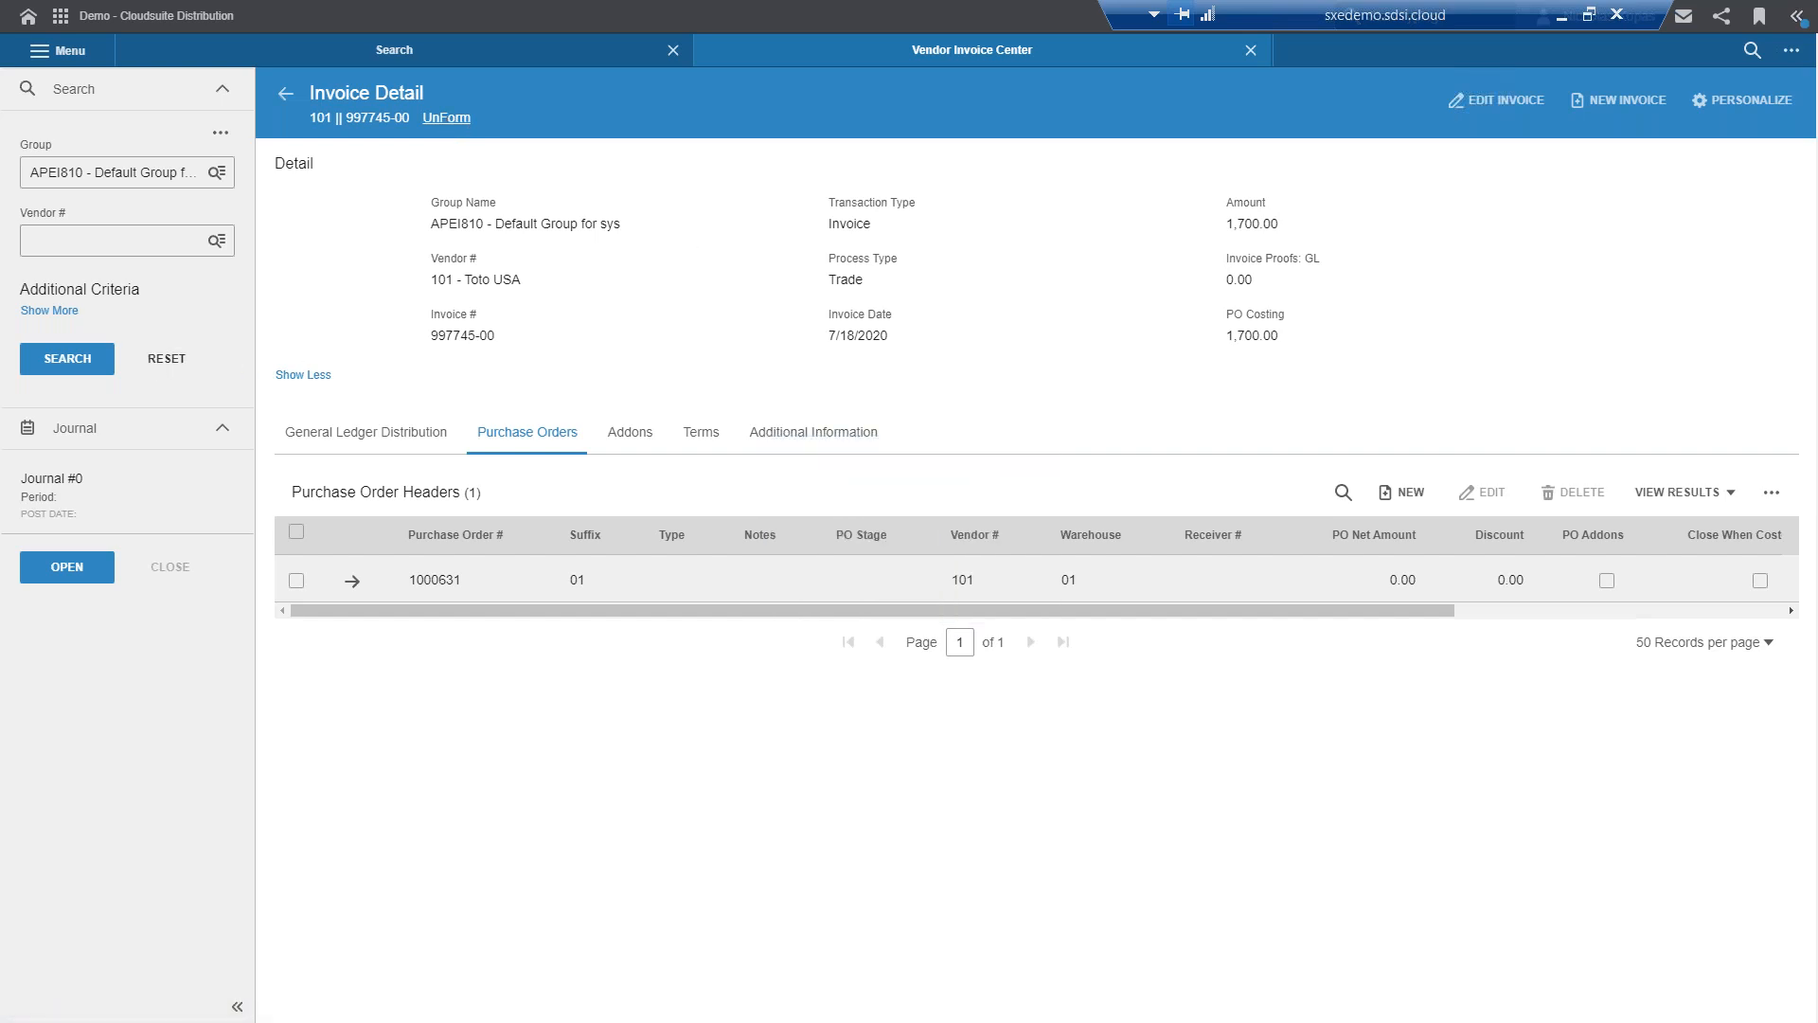
pyautogui.click(90, 359)
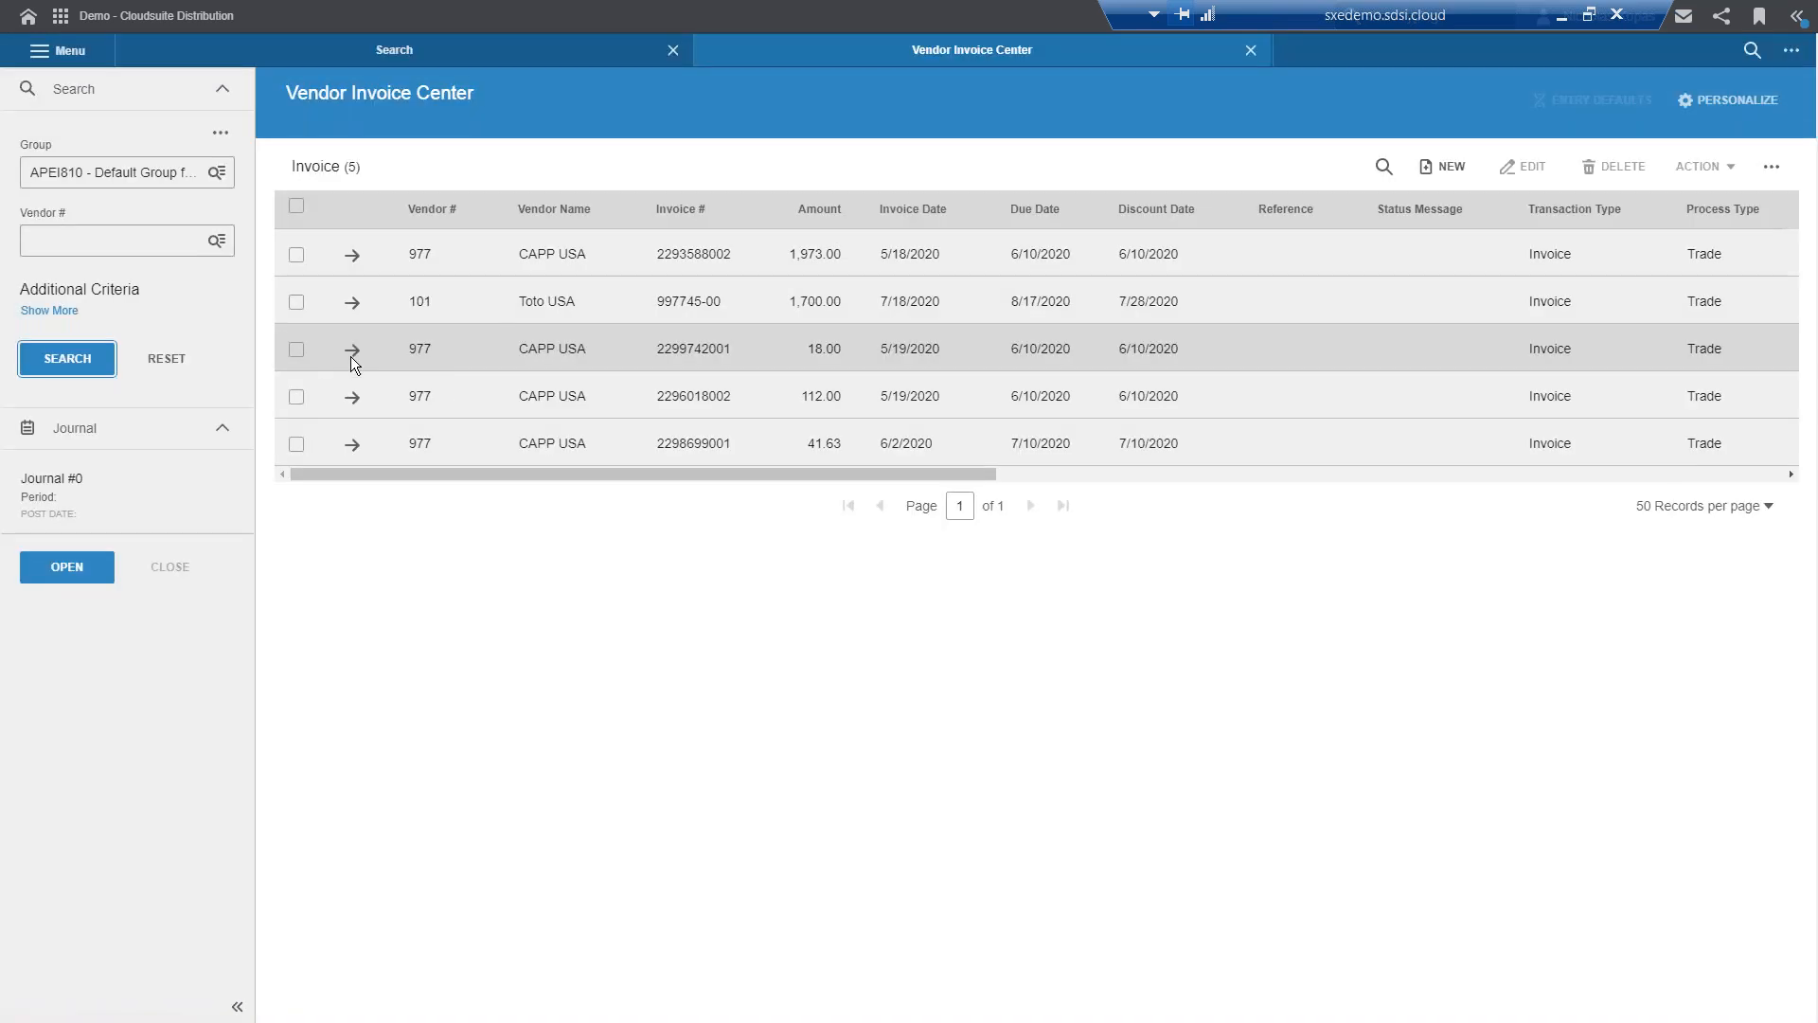
pyautogui.click(351, 350)
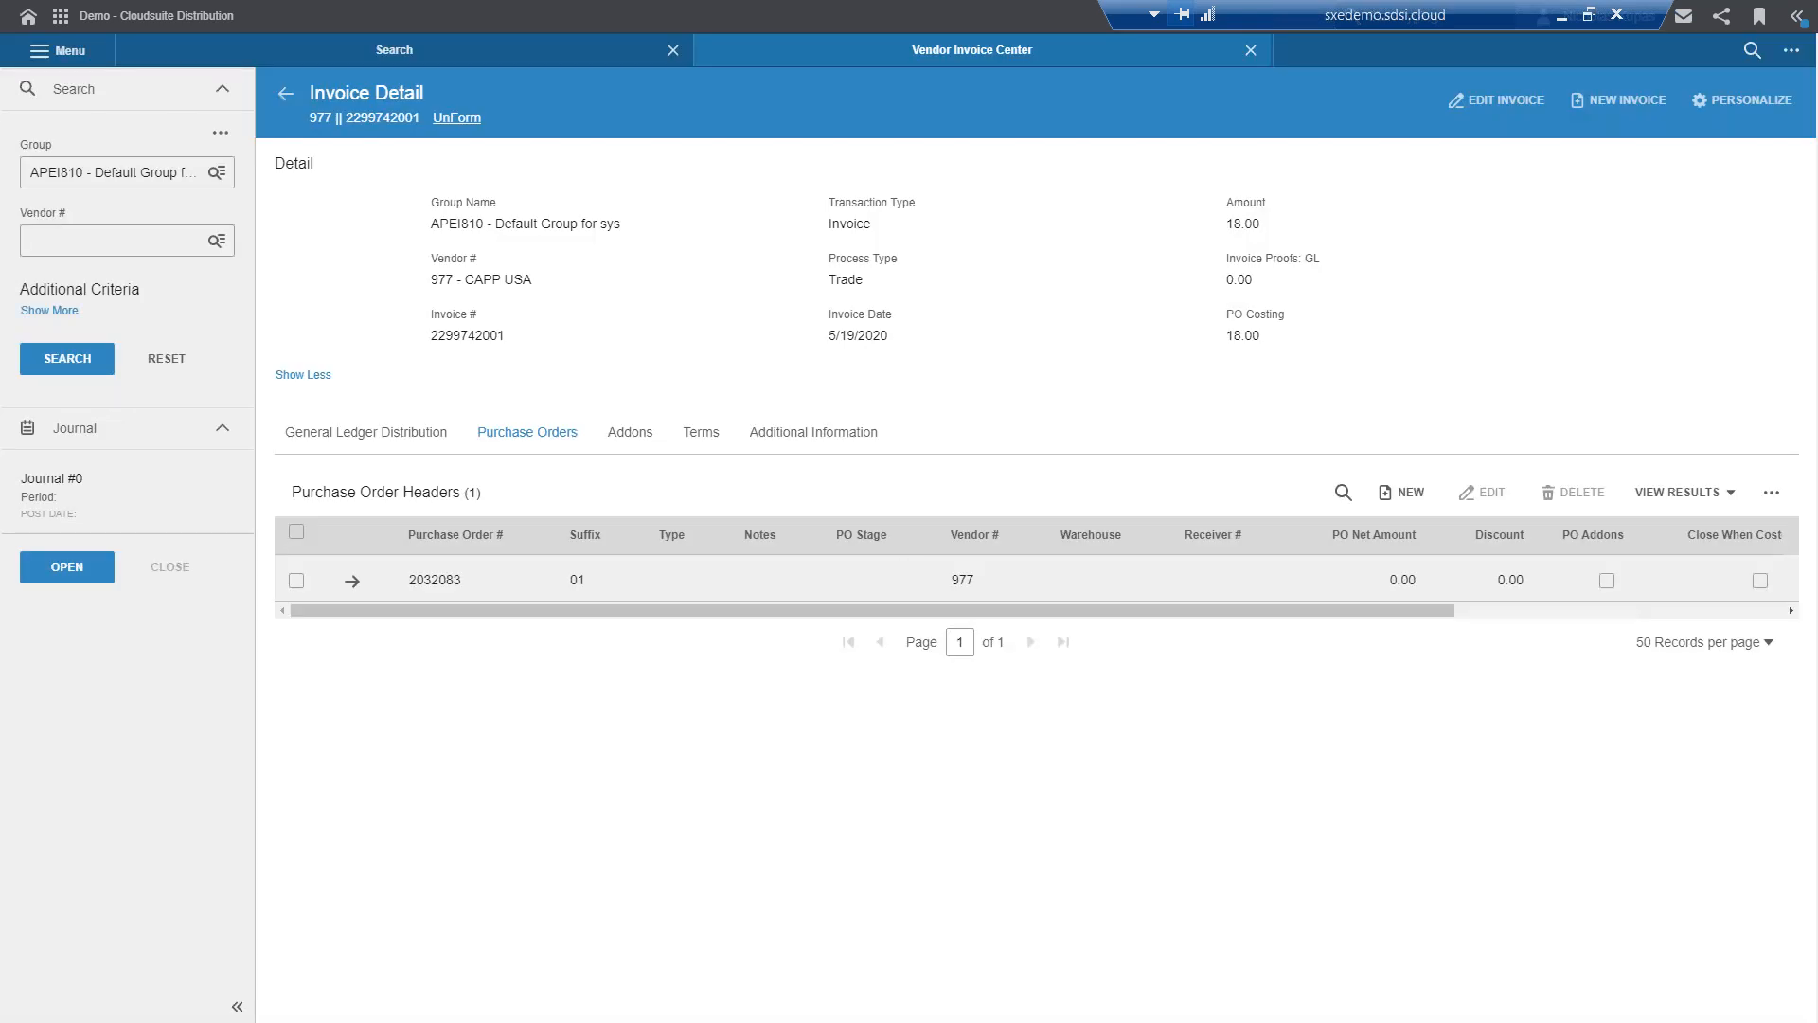
pyautogui.click(457, 118)
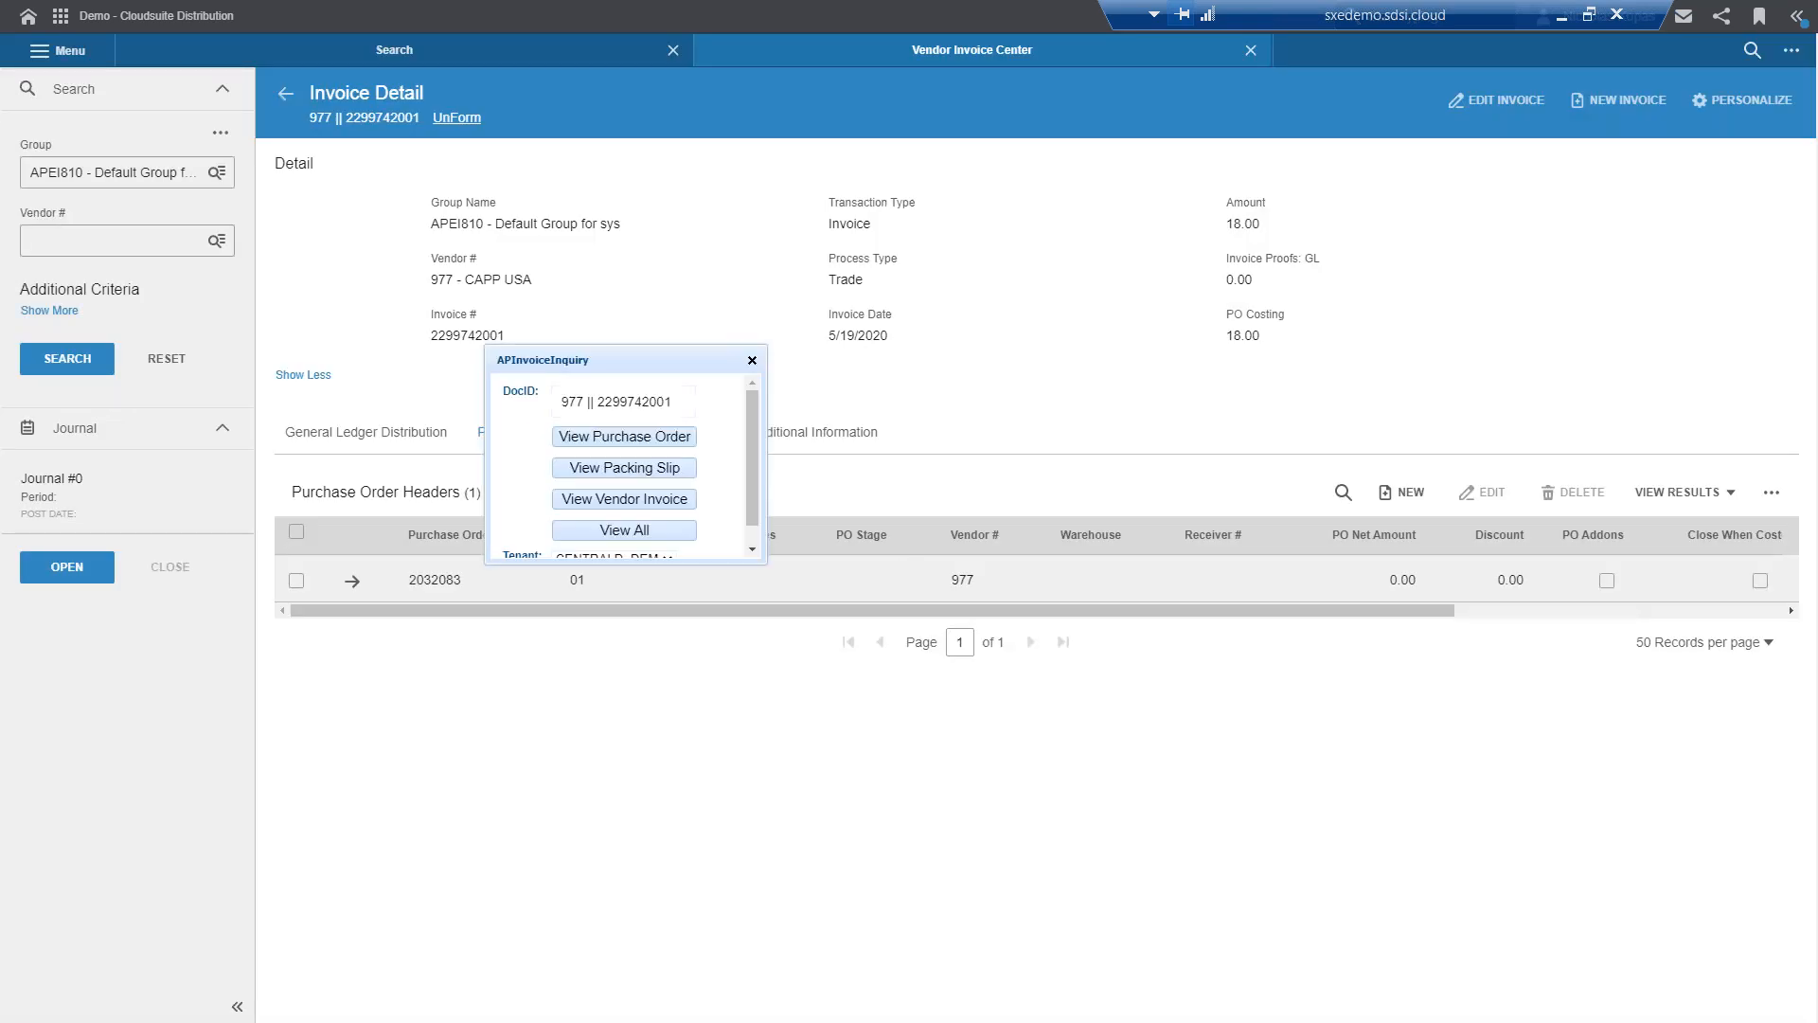
pyautogui.click(752, 361)
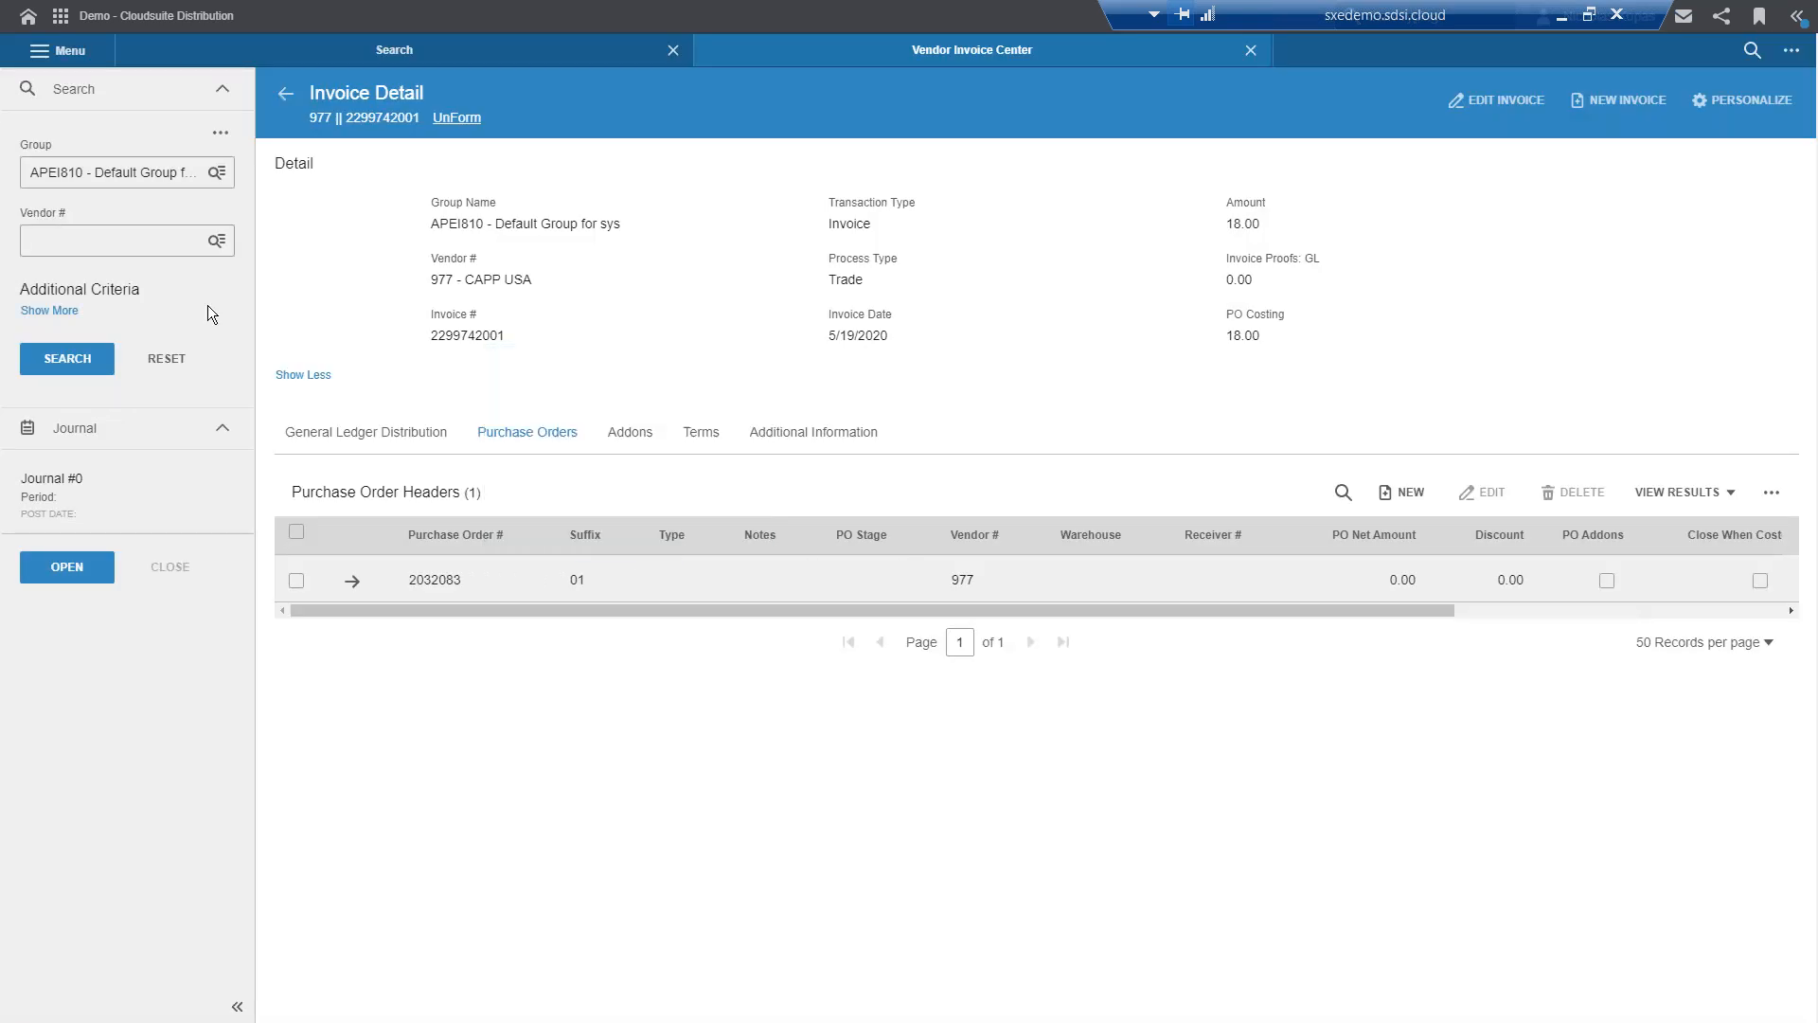
pyautogui.click(76, 365)
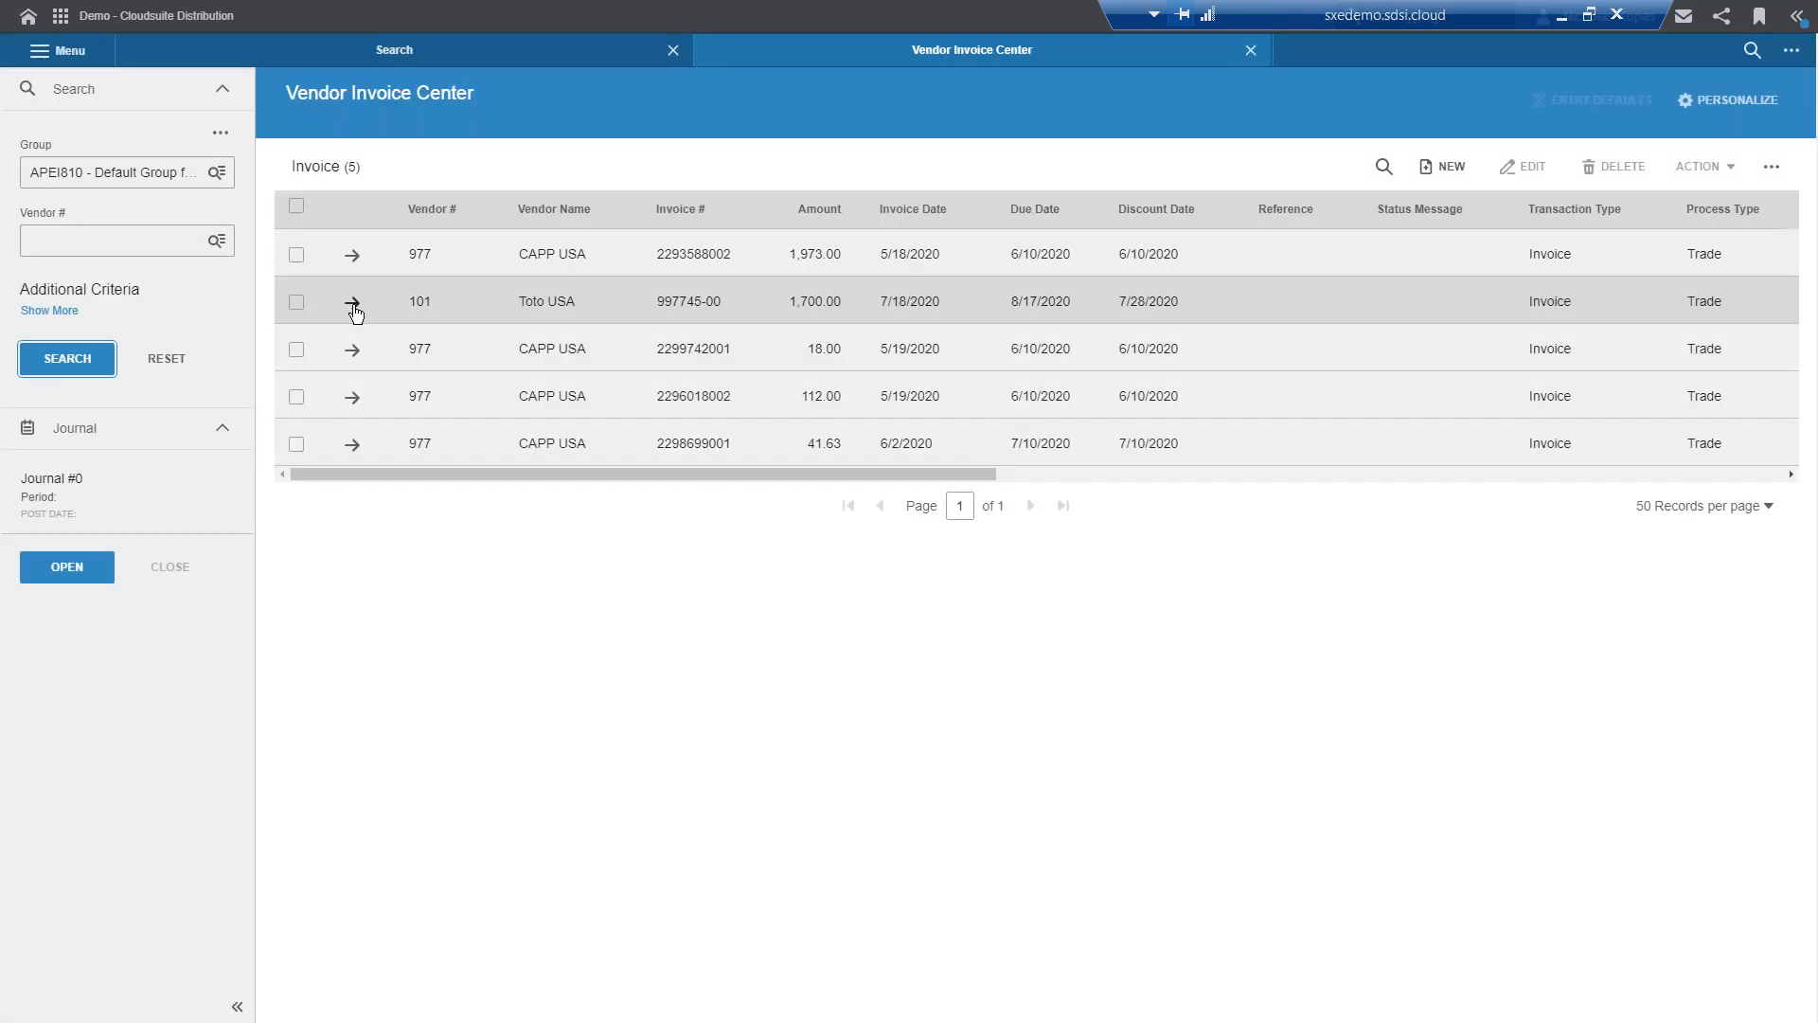
pyautogui.click(355, 305)
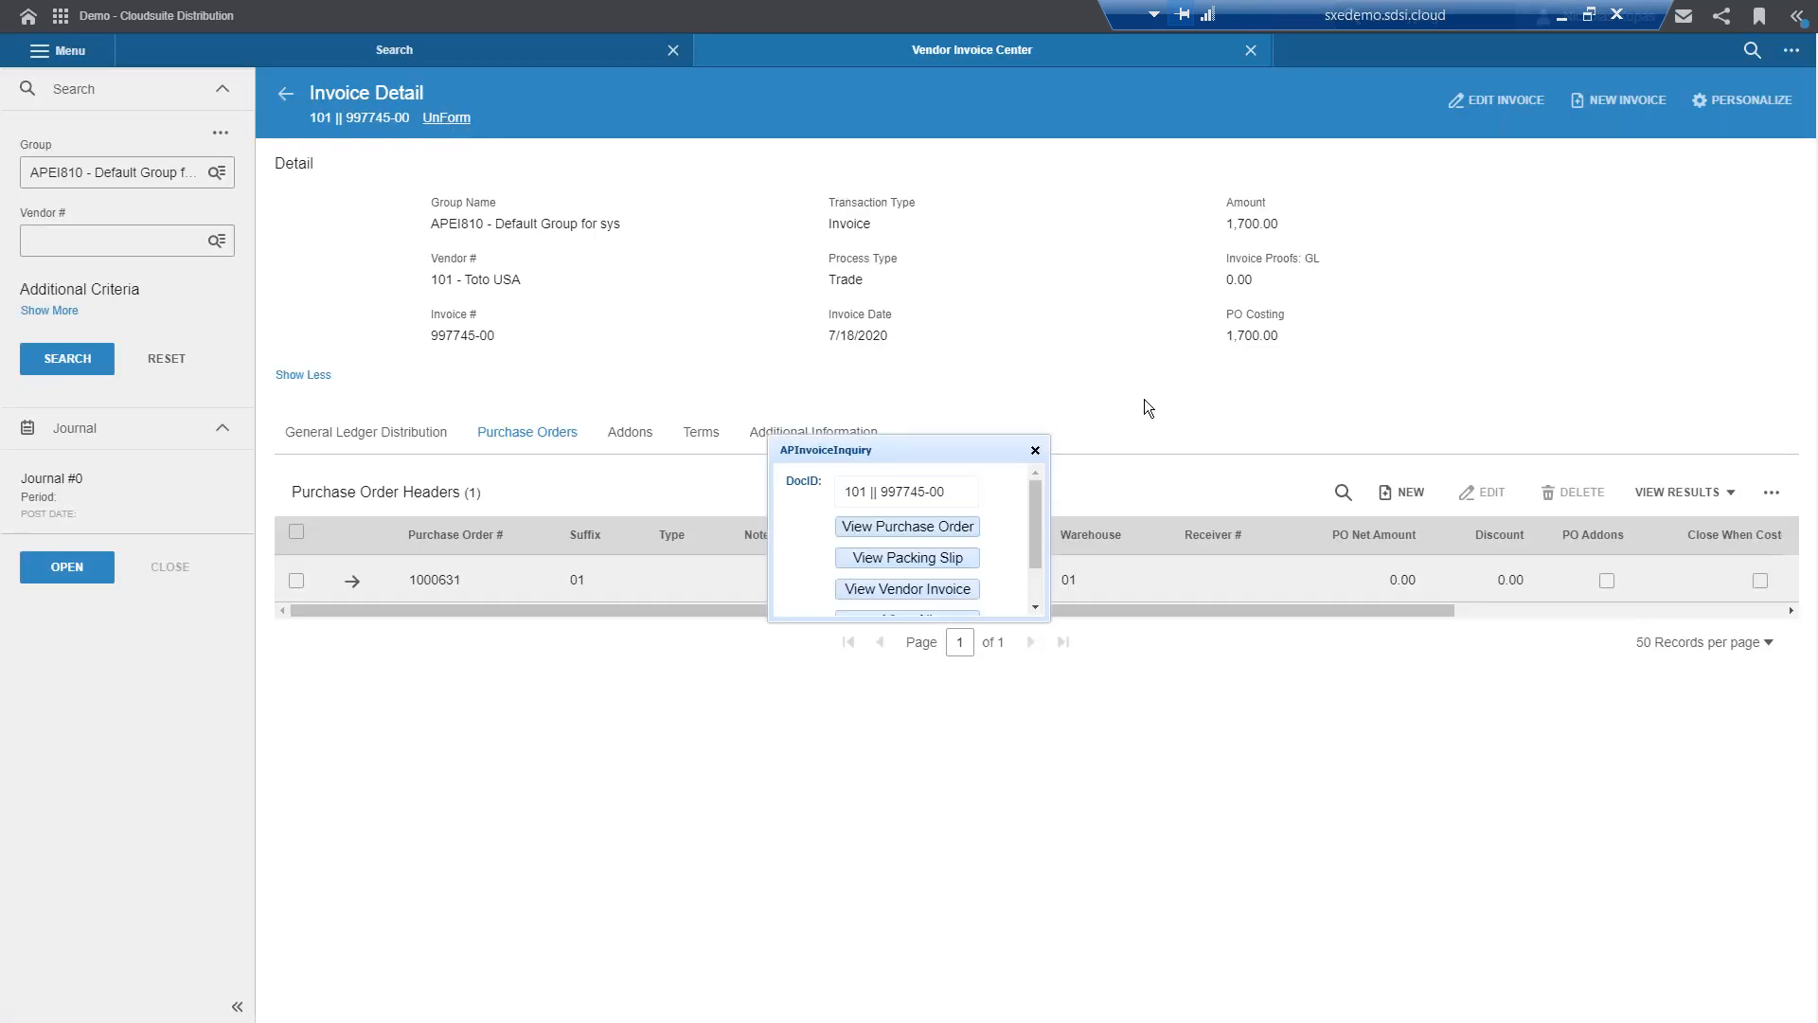
# Step: View the Toto USA purchase order, vendor invoice and packing slip side by side in UnForm, and close the viewer, archive and inquiry windows
pyautogui.moveTo(1034, 502); pyautogui.dragTo(1038, 515)
pyautogui.click(907, 595)
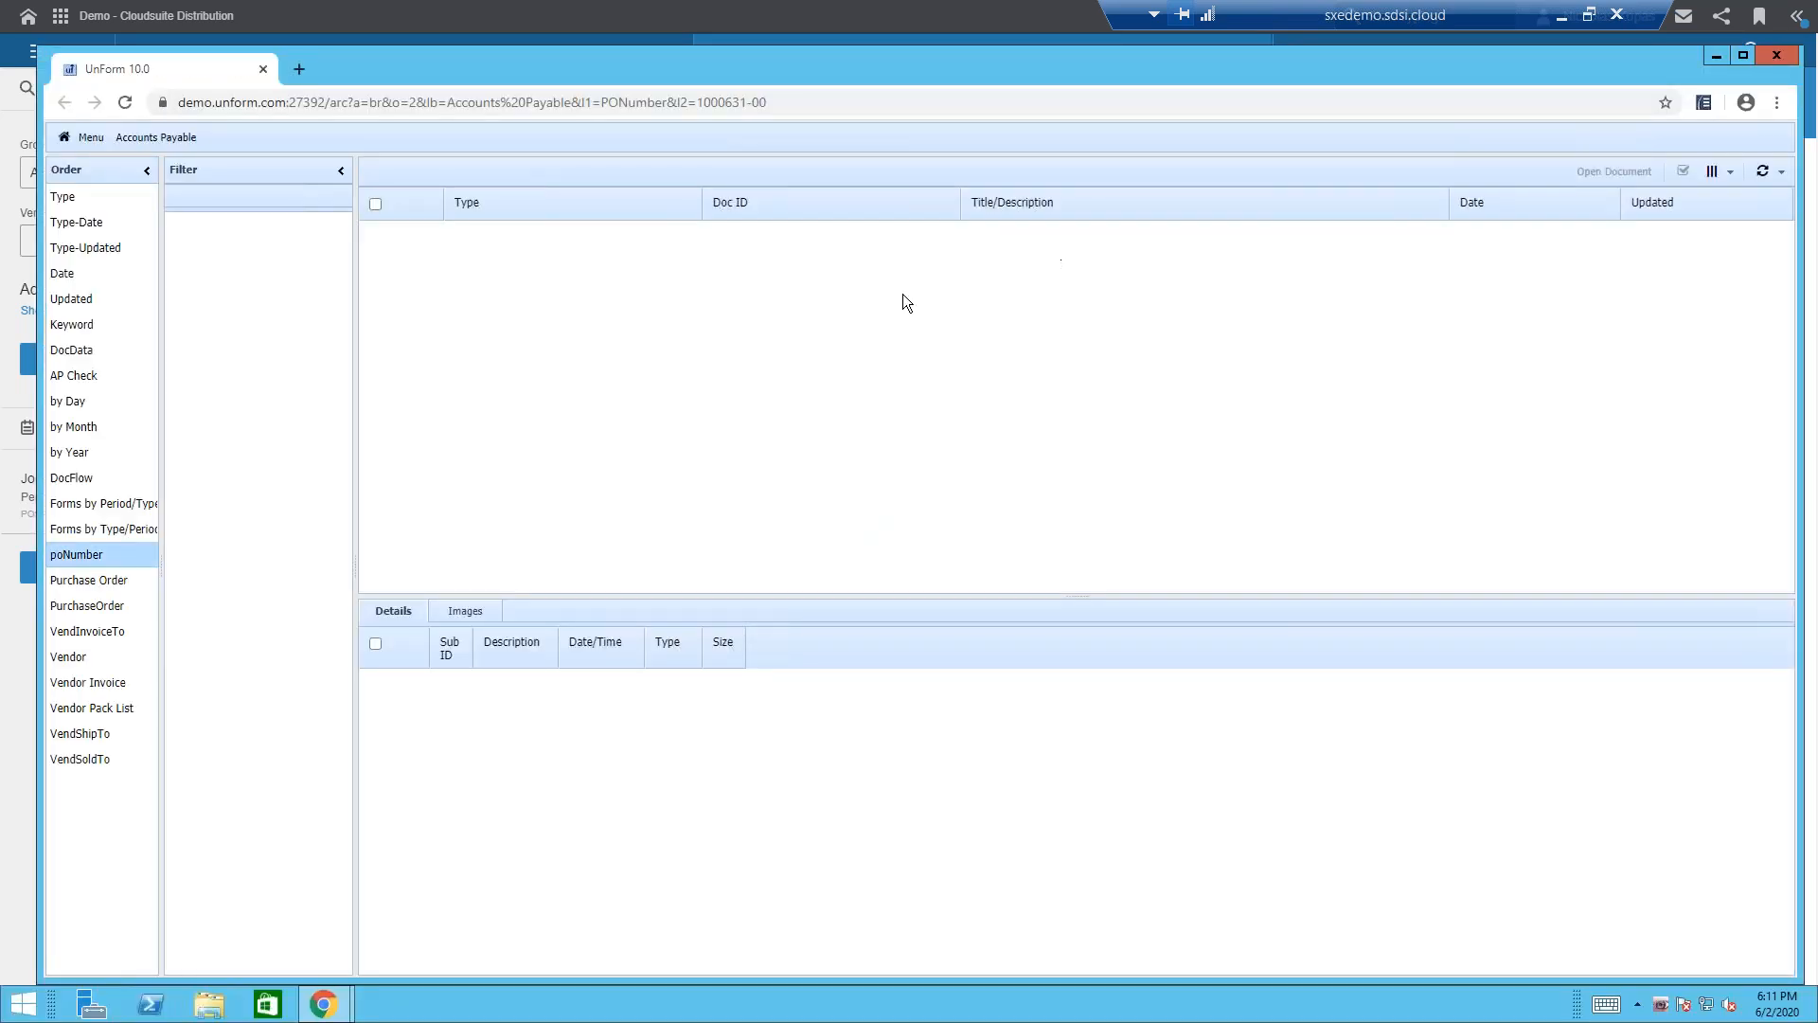
pyautogui.click(376, 205)
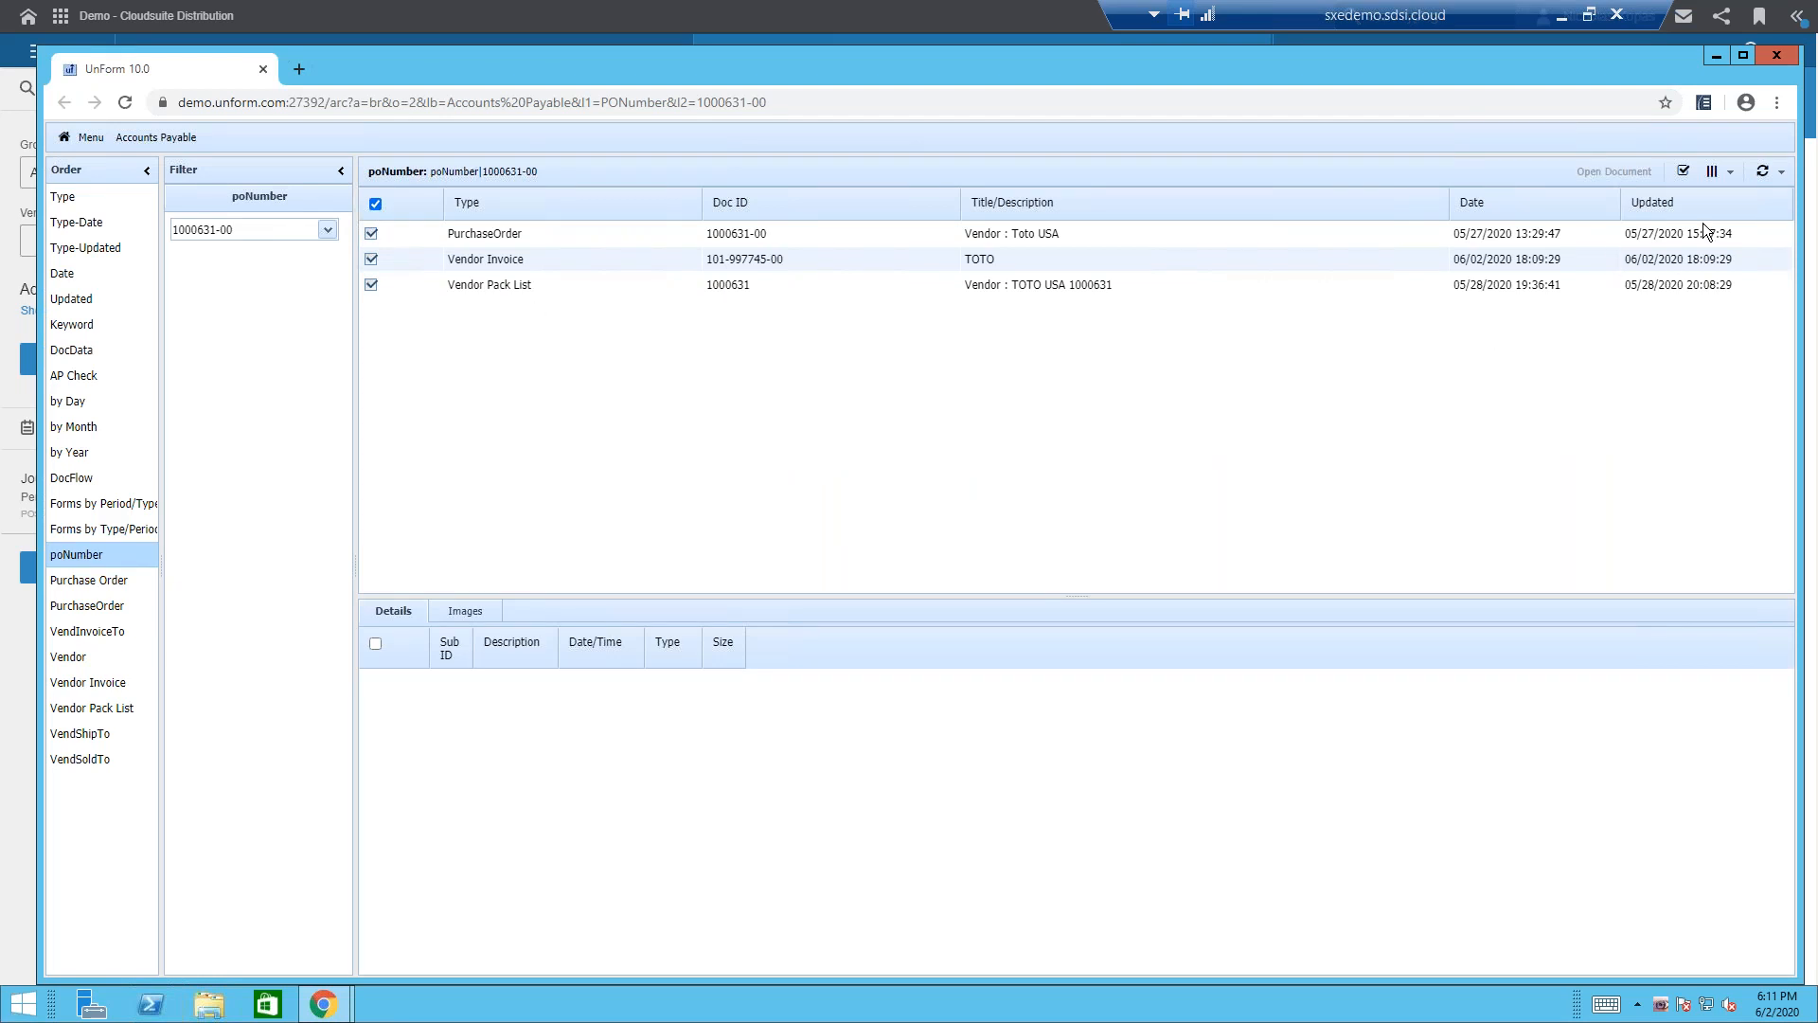
pyautogui.click(1714, 171)
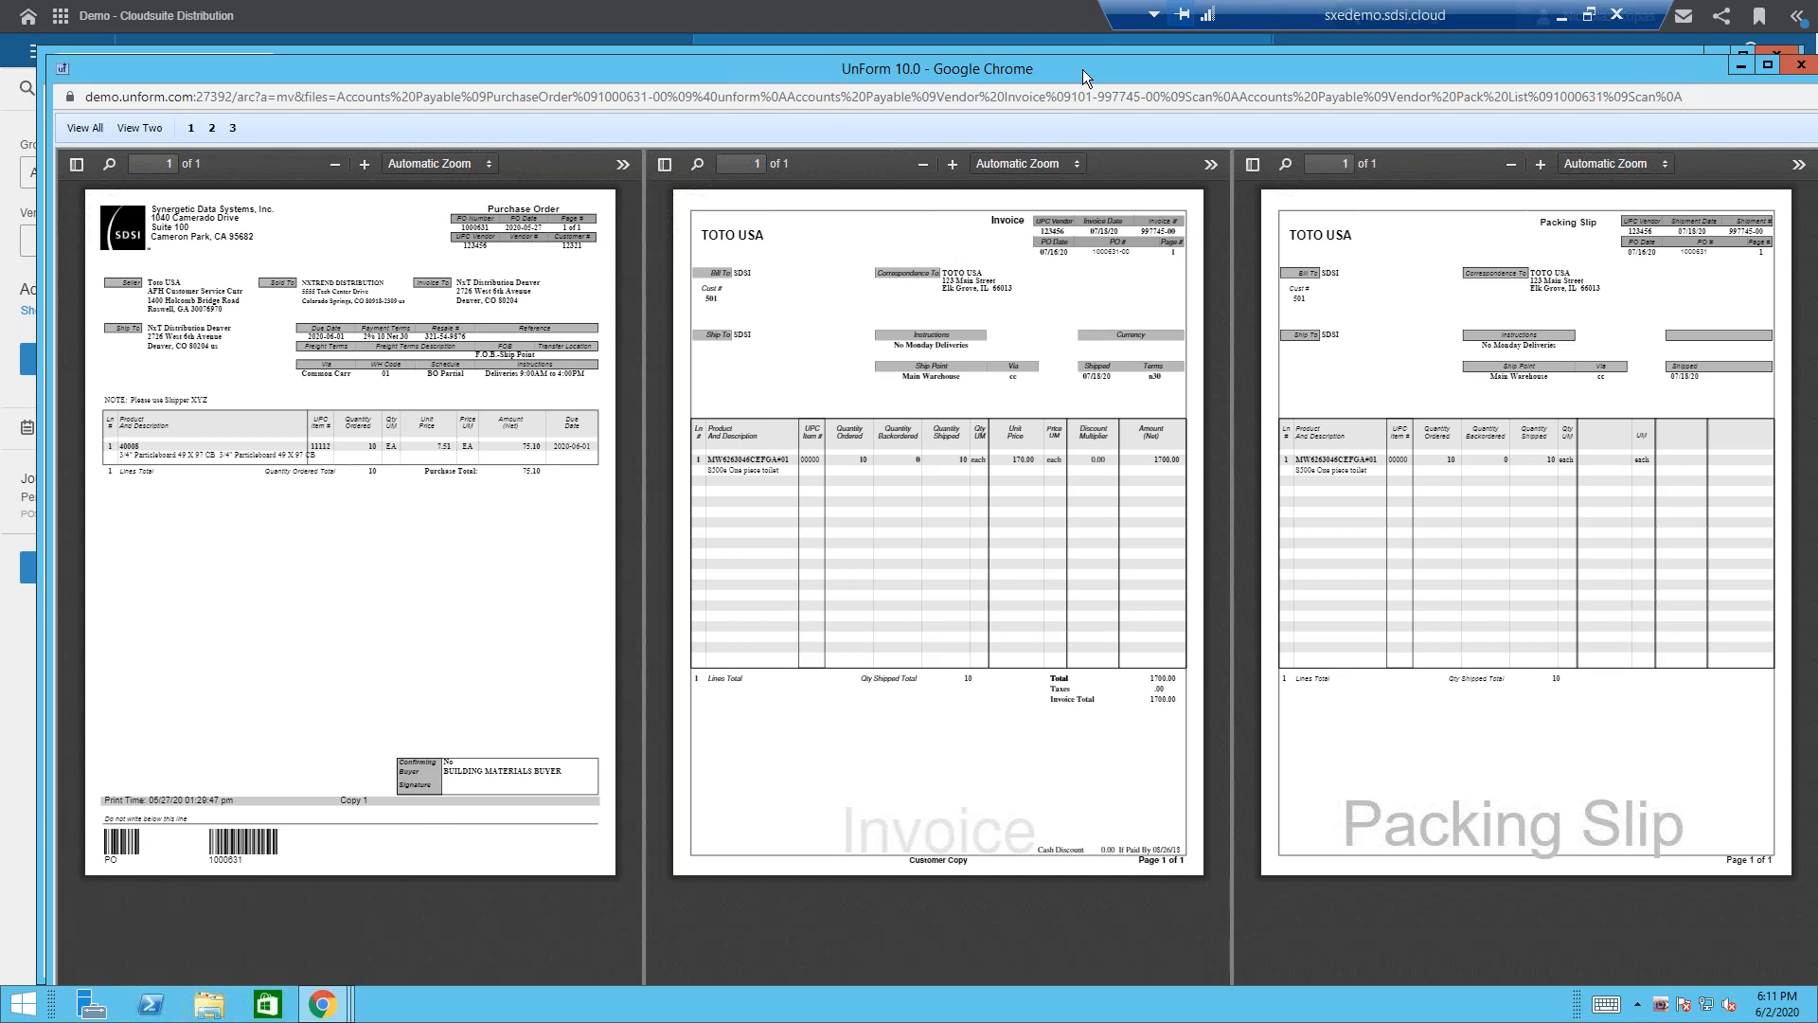
pyautogui.click(1800, 66)
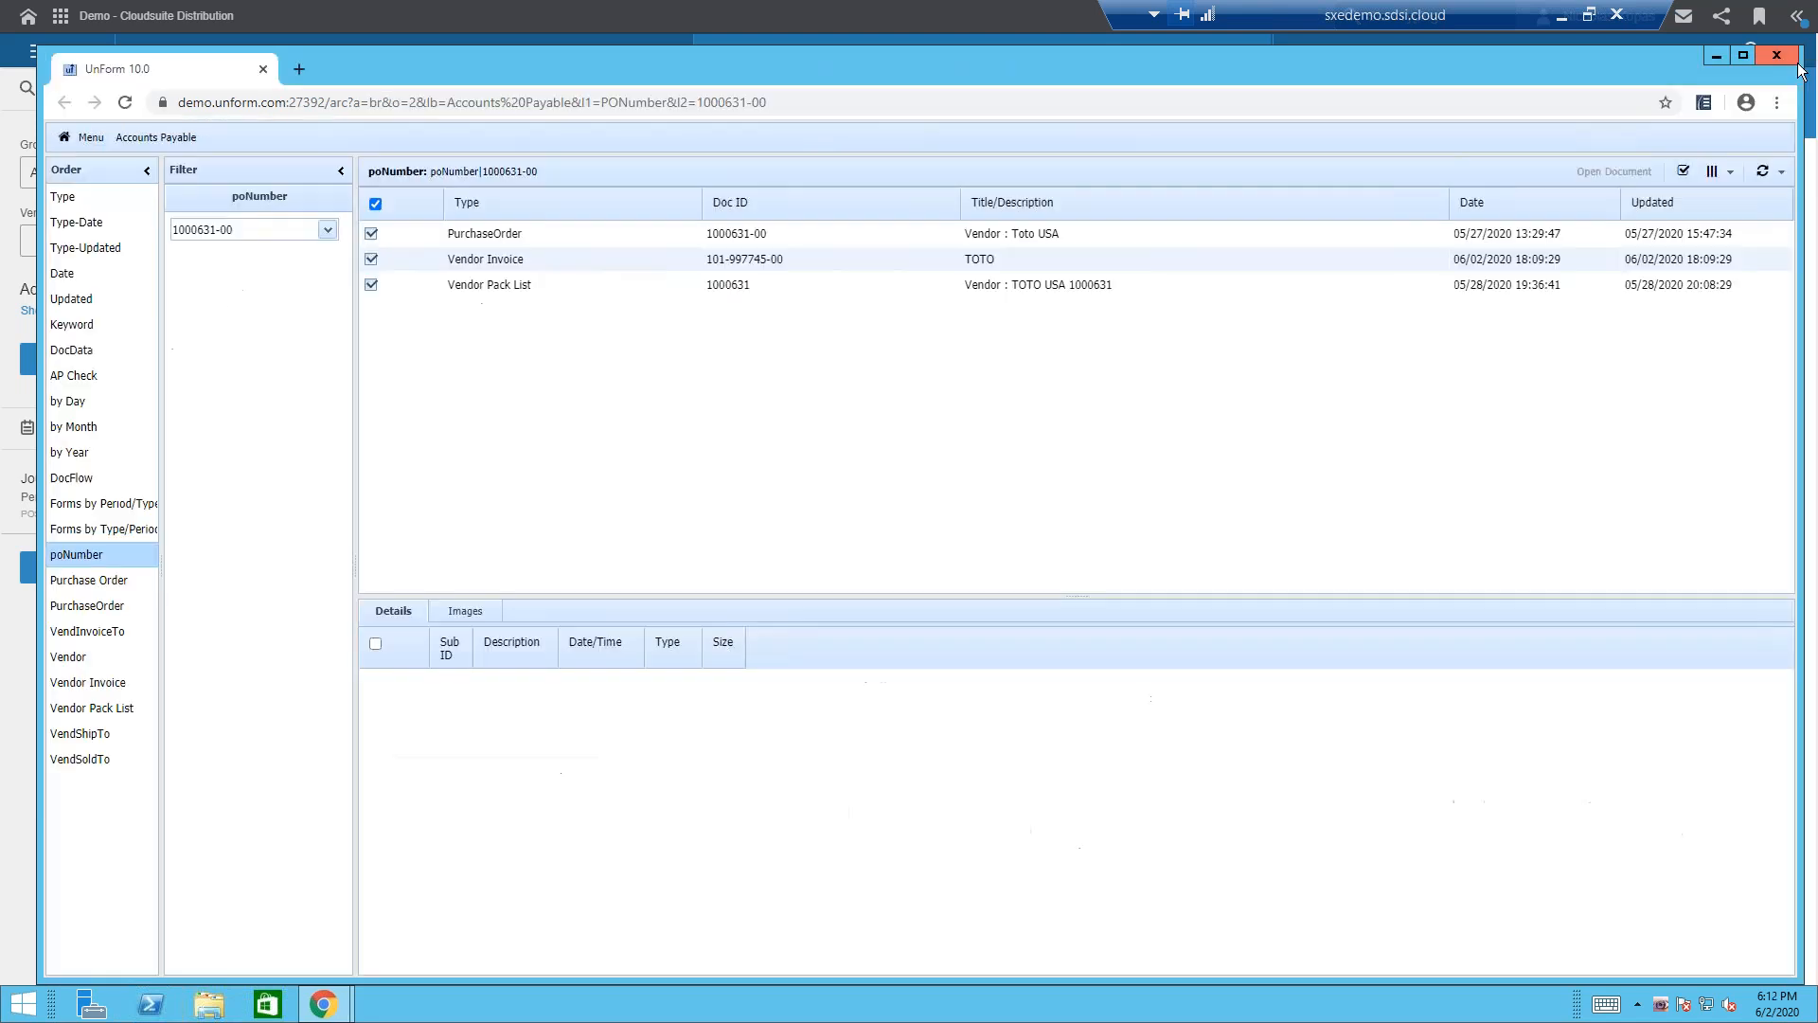
pyautogui.click(1777, 56)
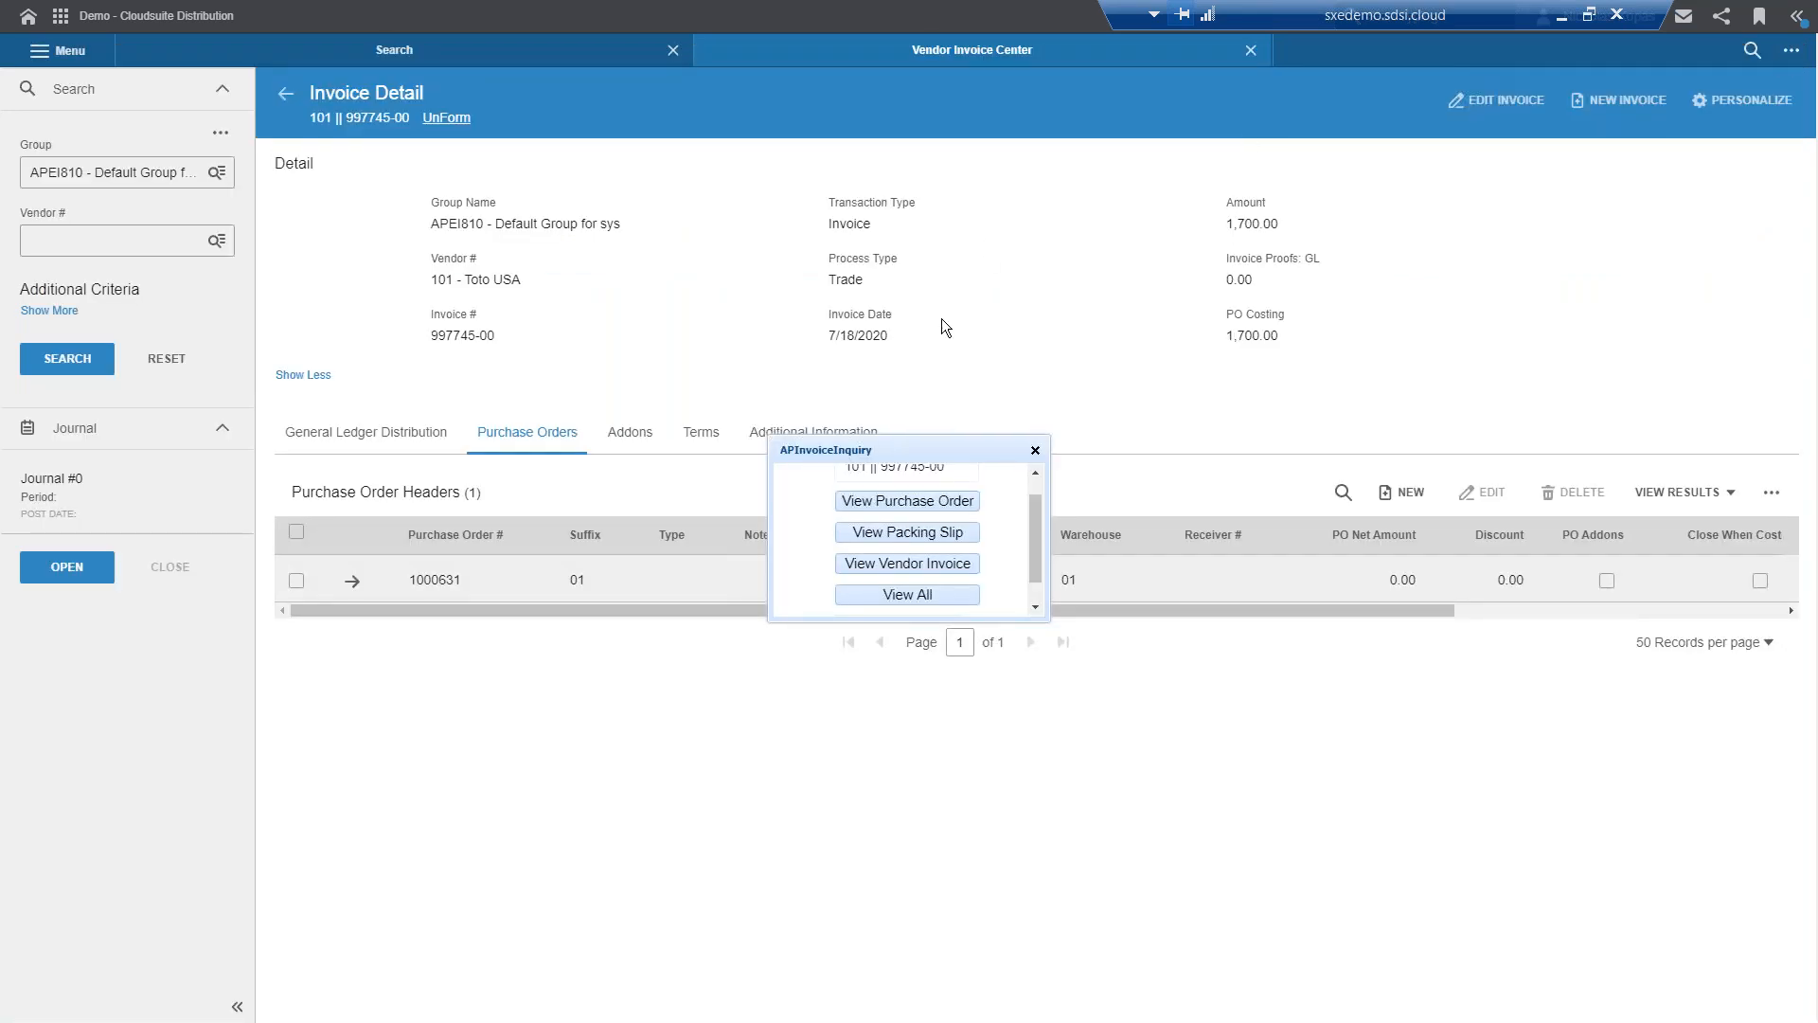
pyautogui.click(1035, 450)
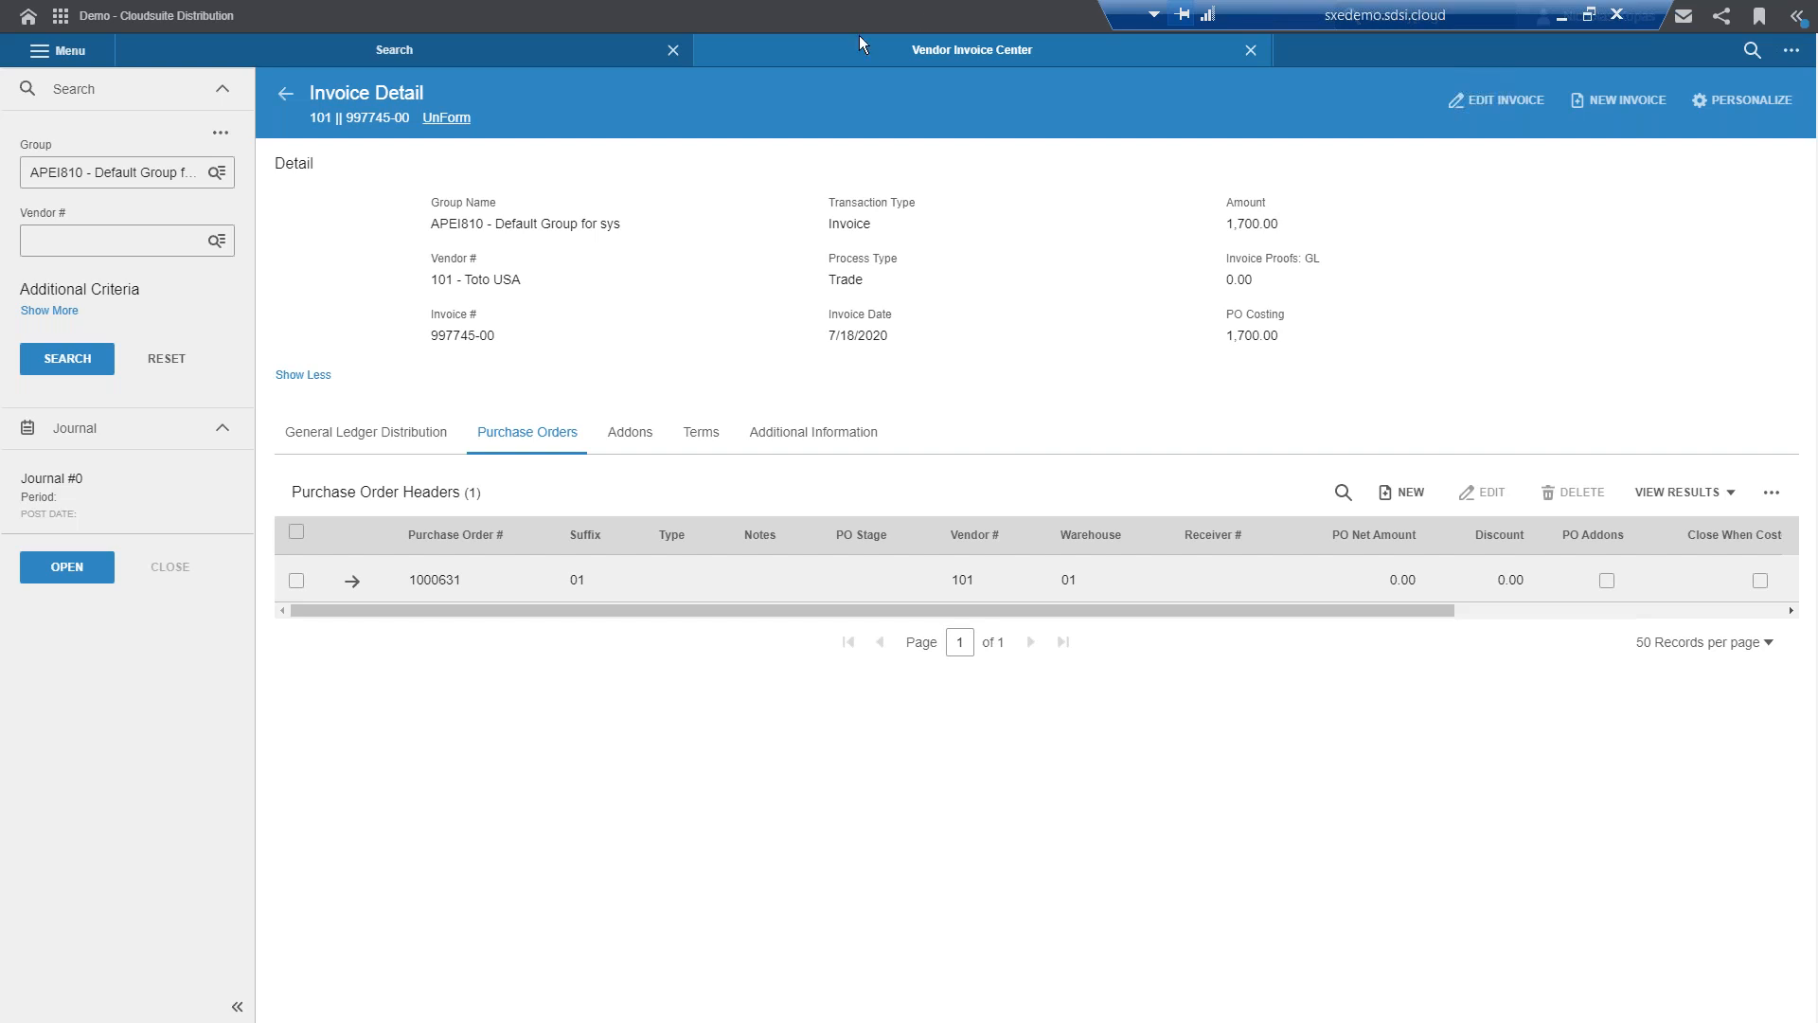
# Step: Open Purchase Order Entry (poet), choose a purchase order by its number, and submit it for printing
pyautogui.click(1751, 51)
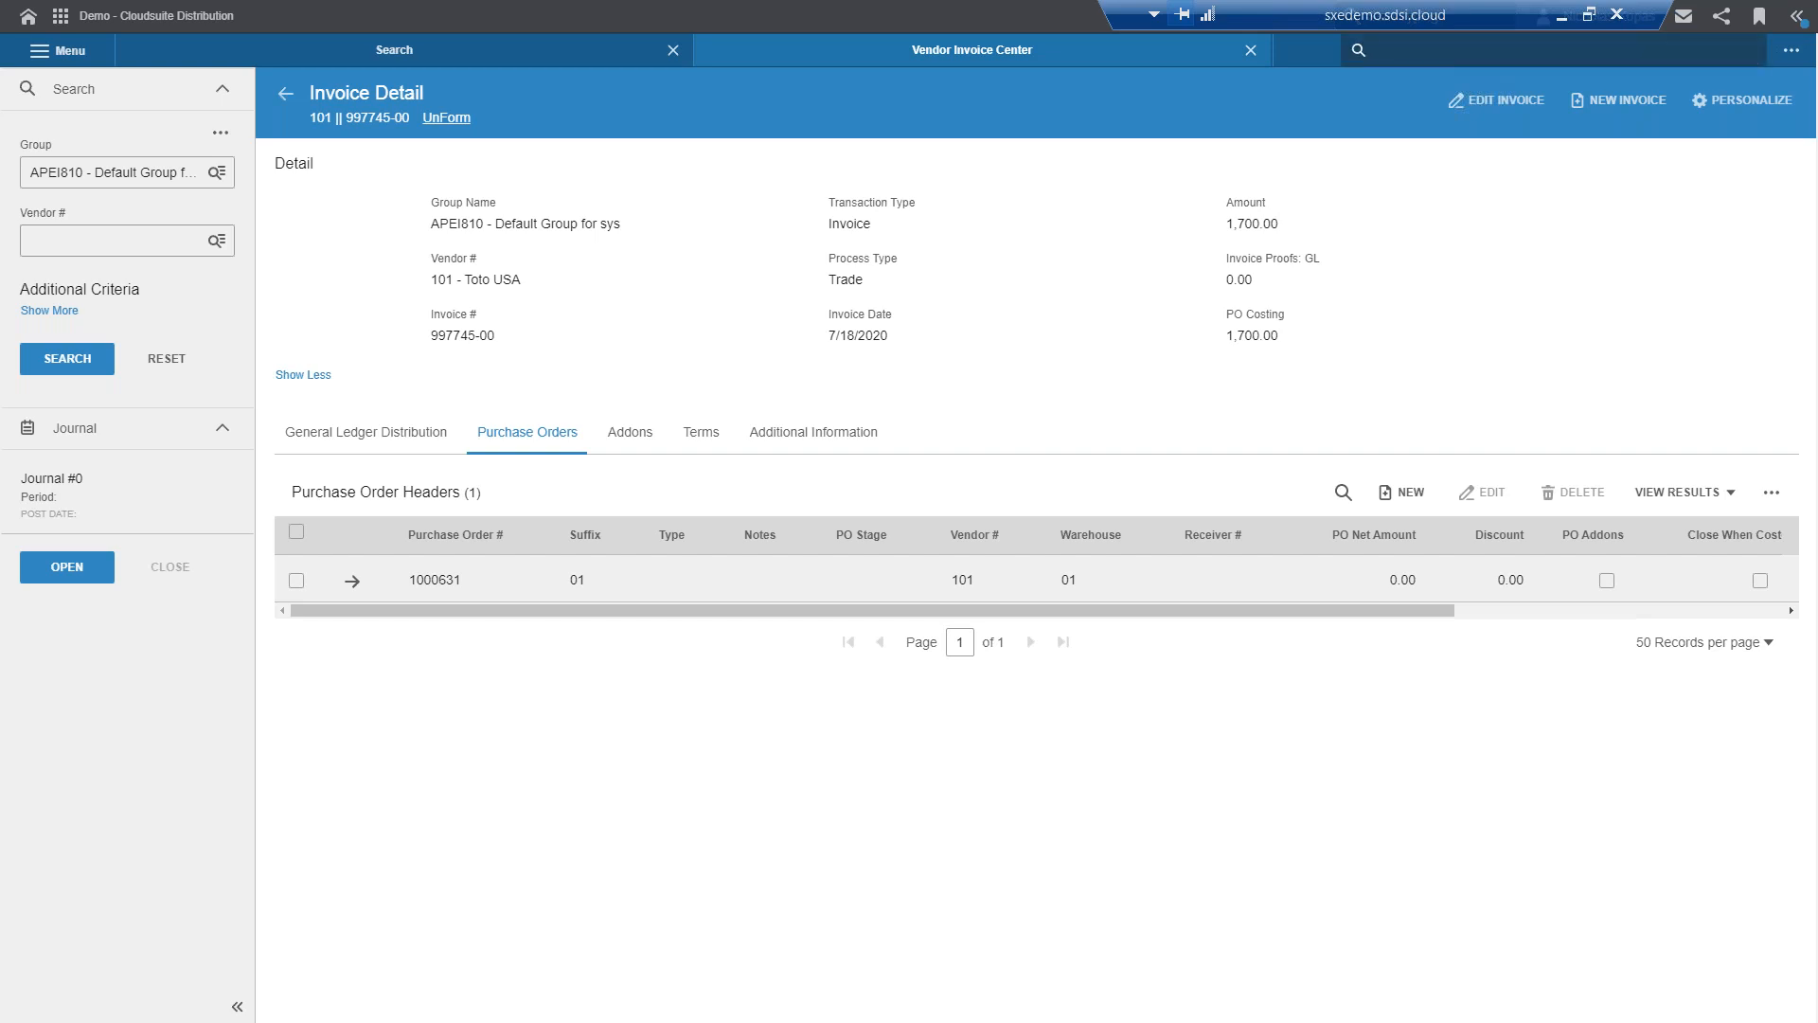
pyautogui.write('poet')
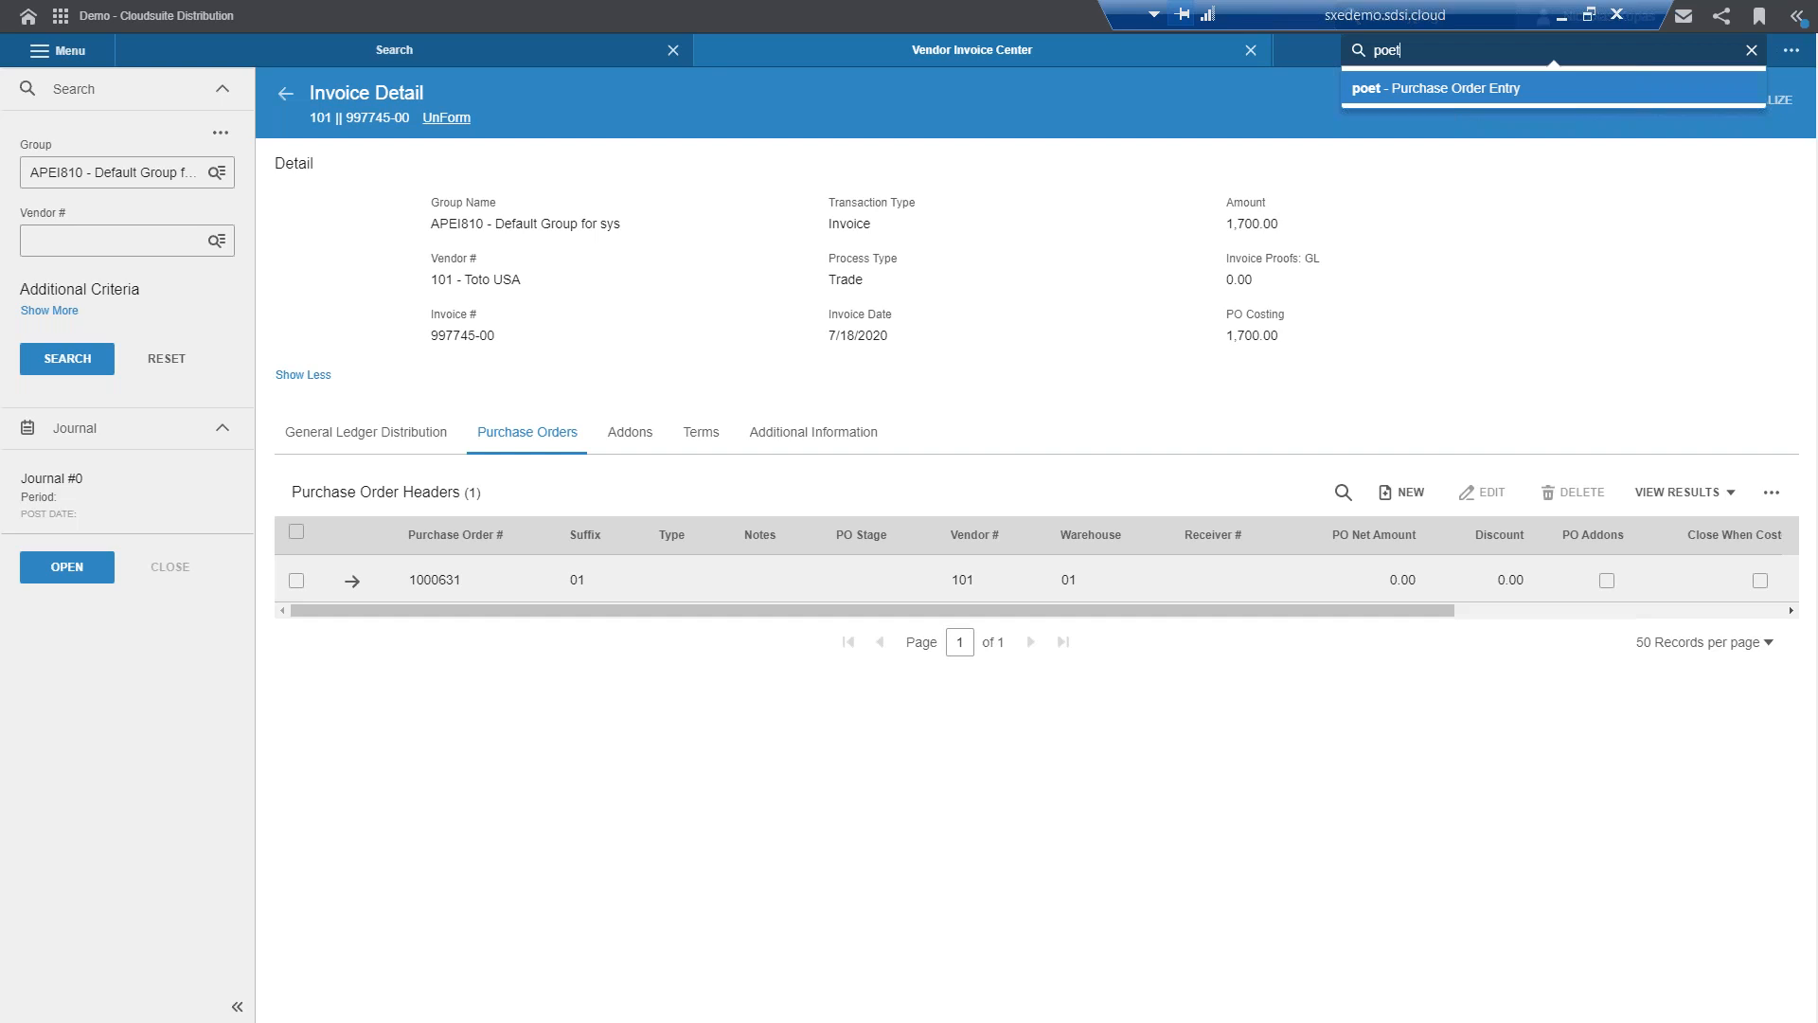
pyautogui.press('Return')
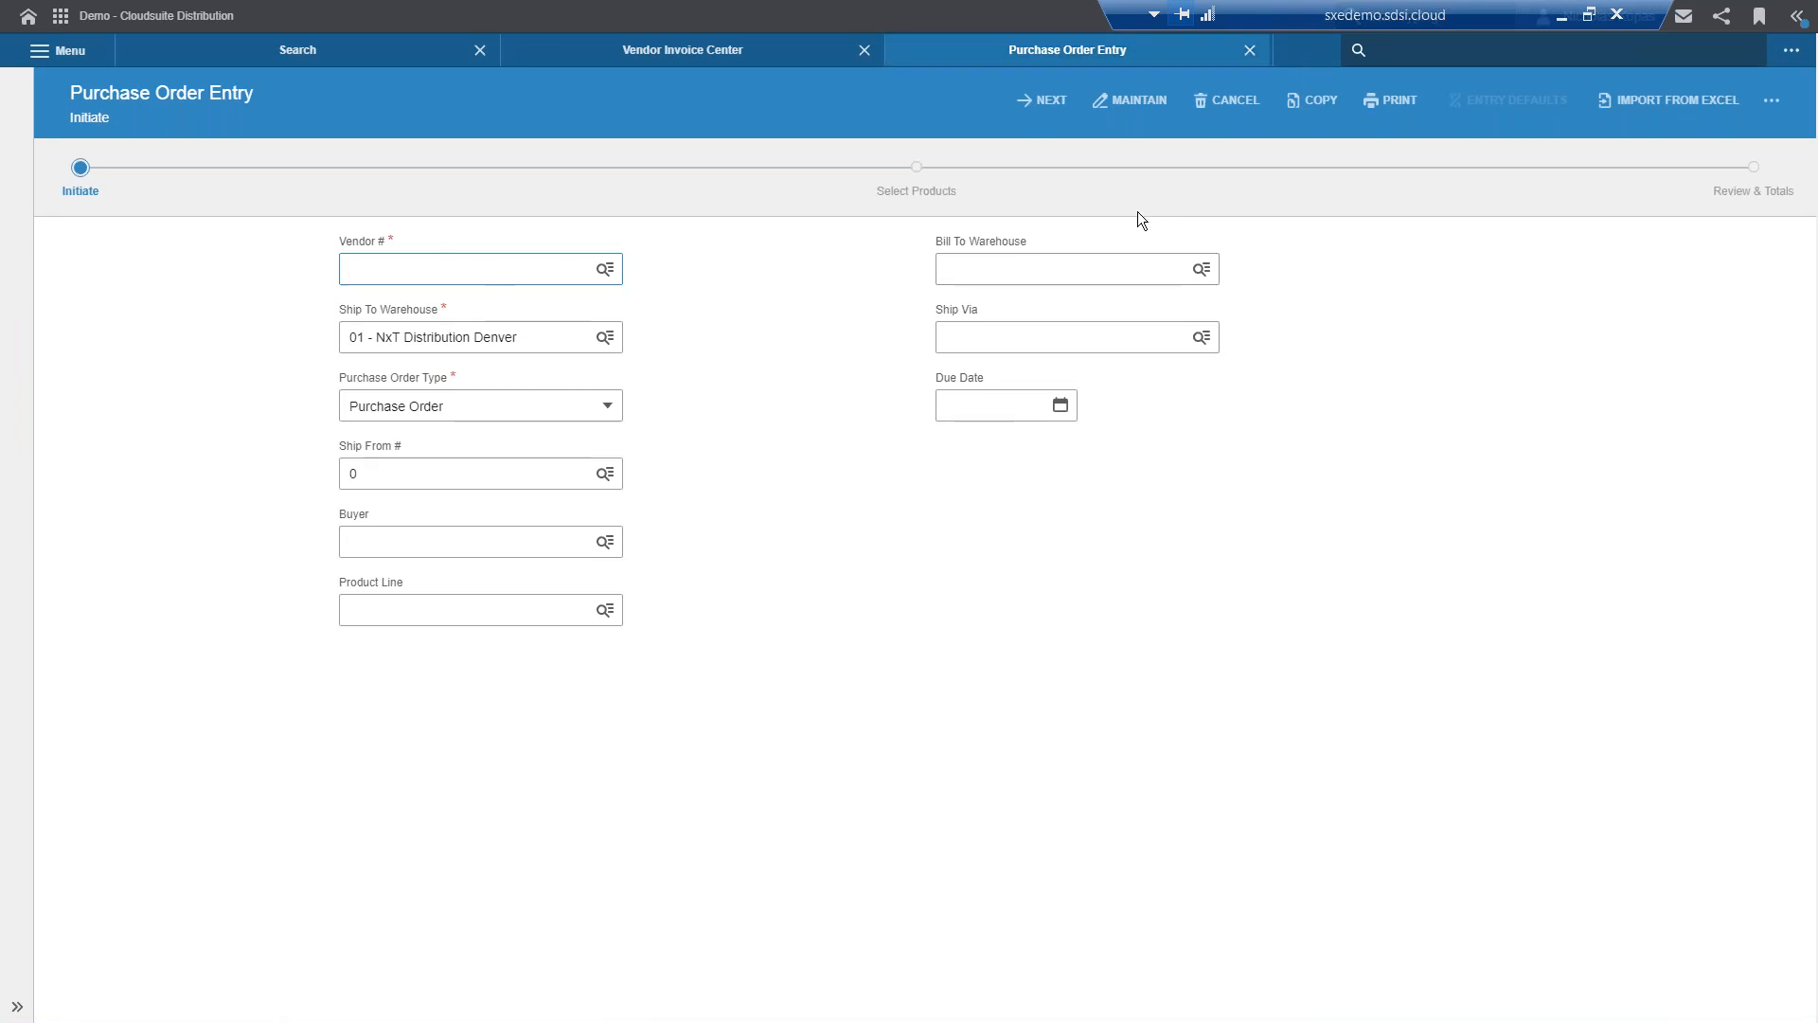
pyautogui.click(1392, 100)
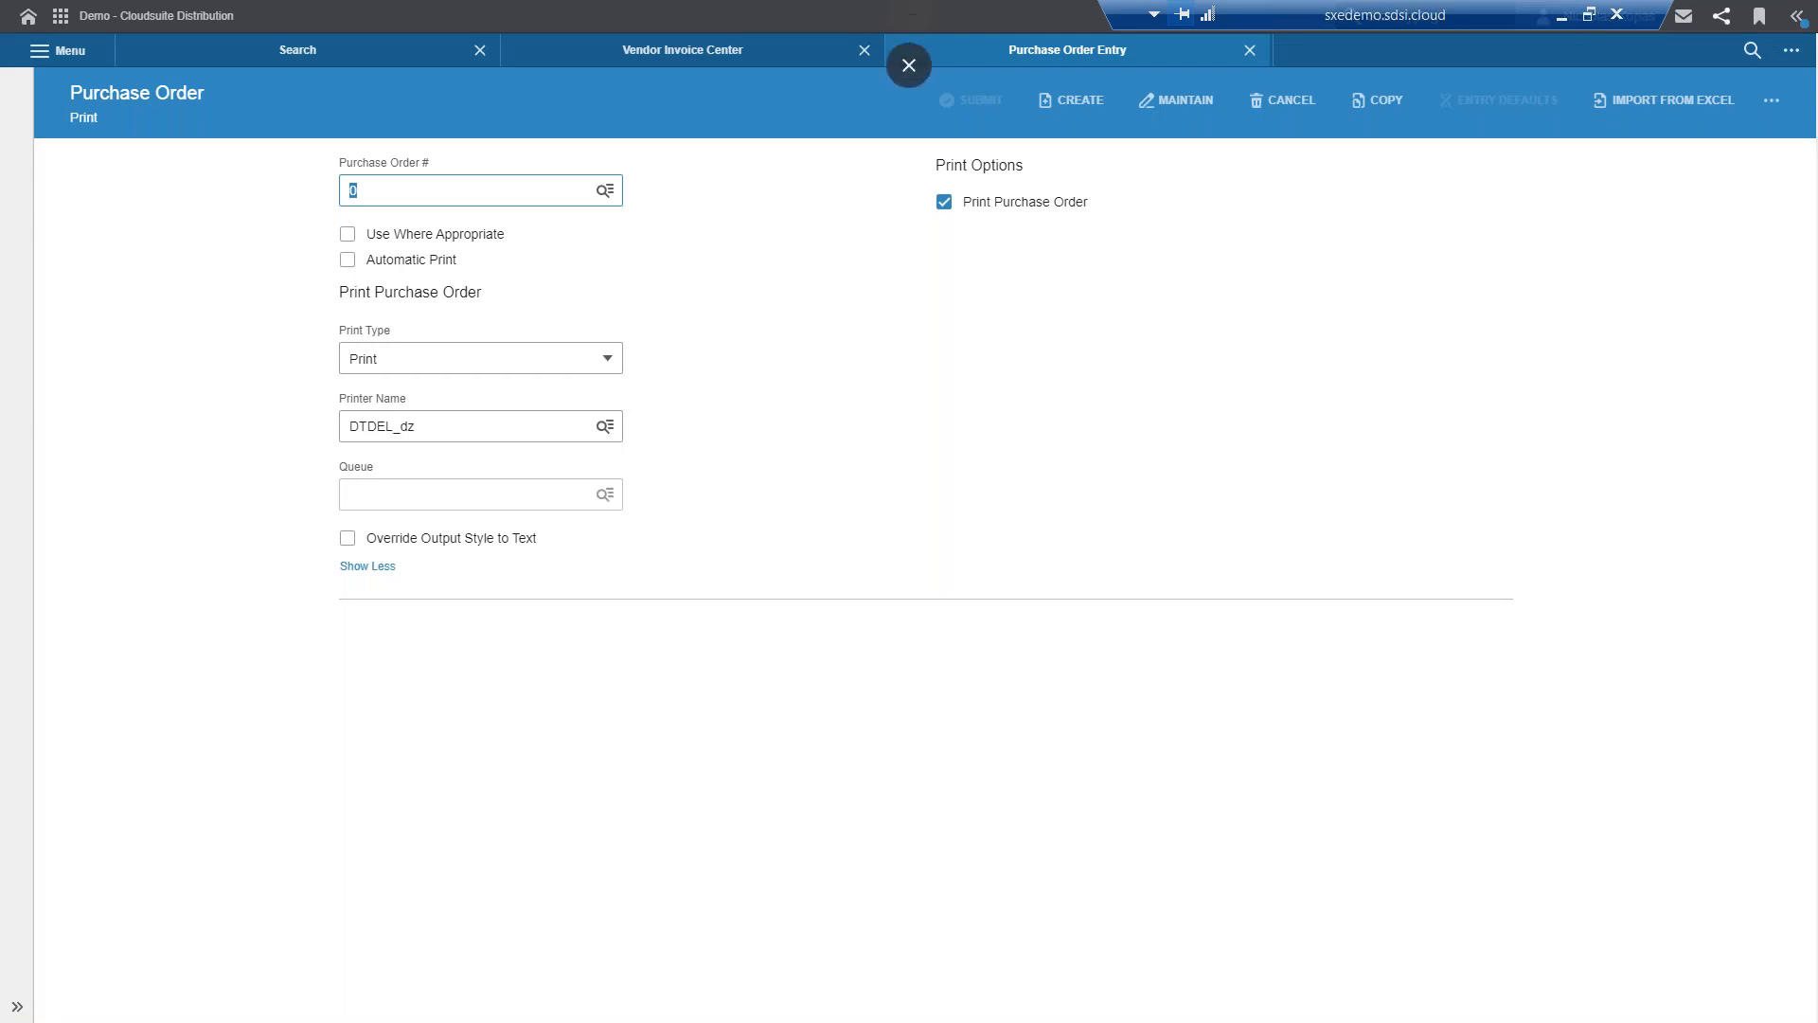
pyautogui.write('10006')
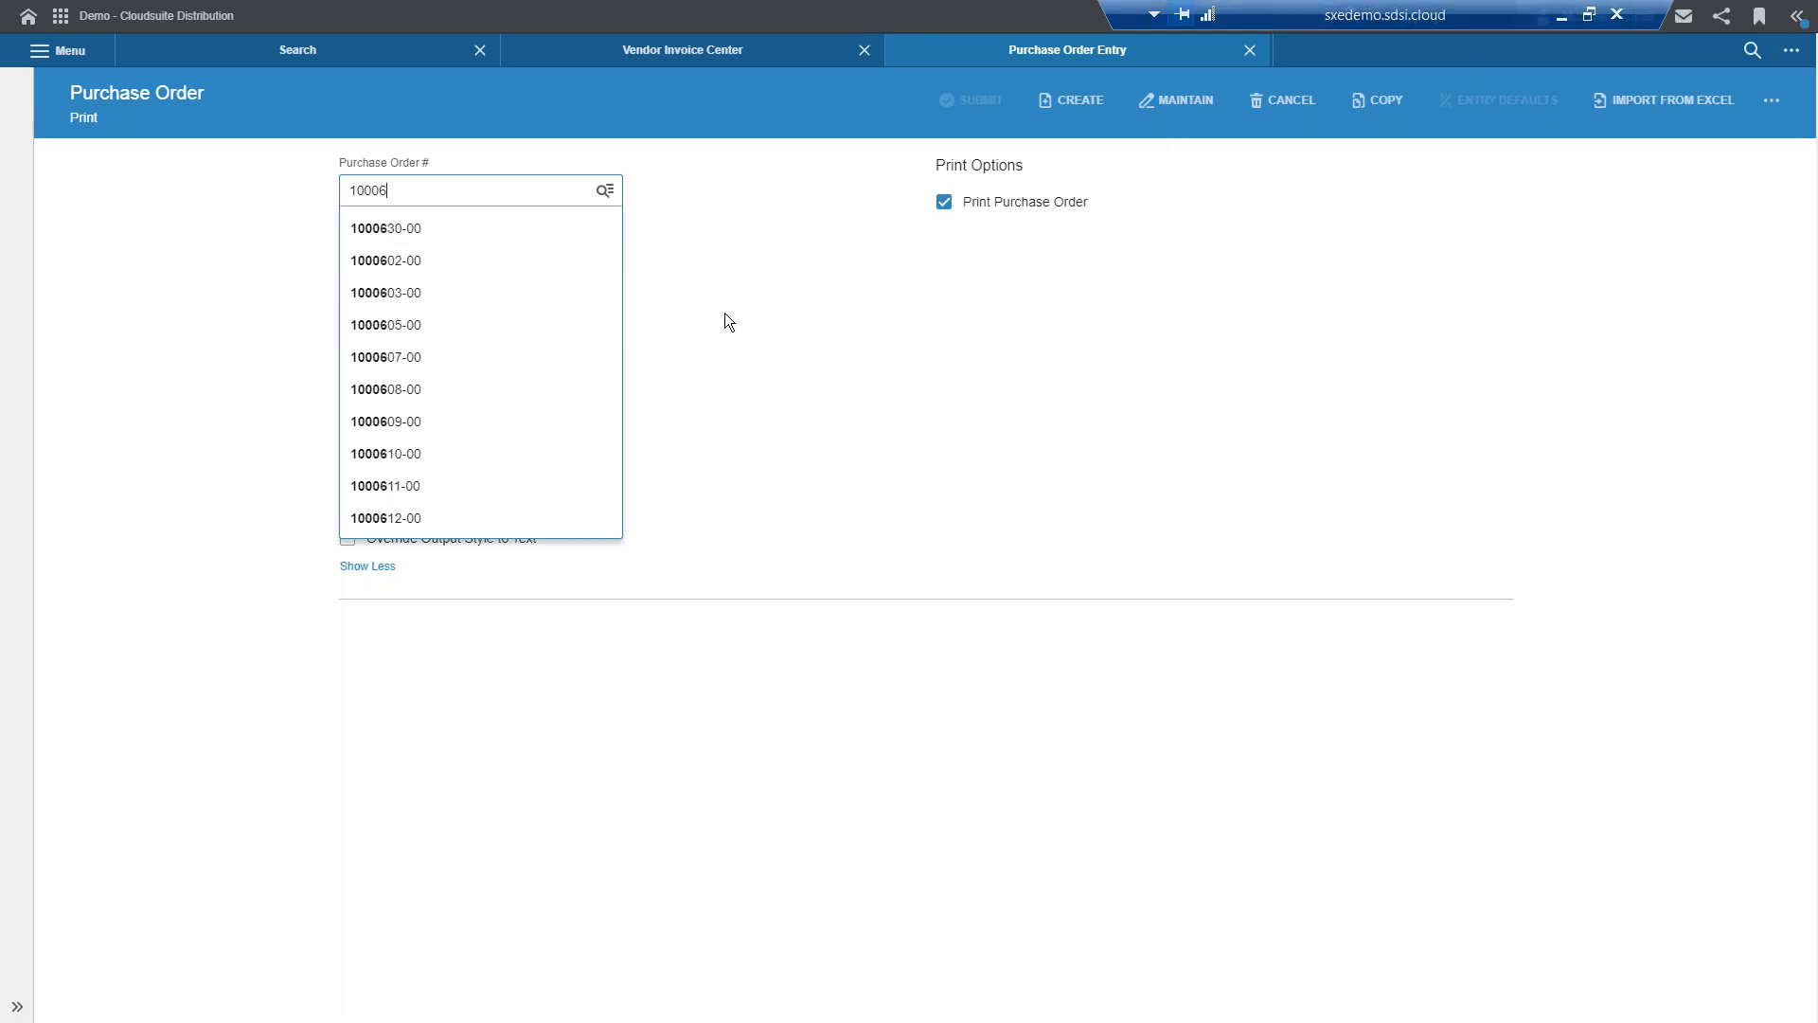
pyautogui.write('3')
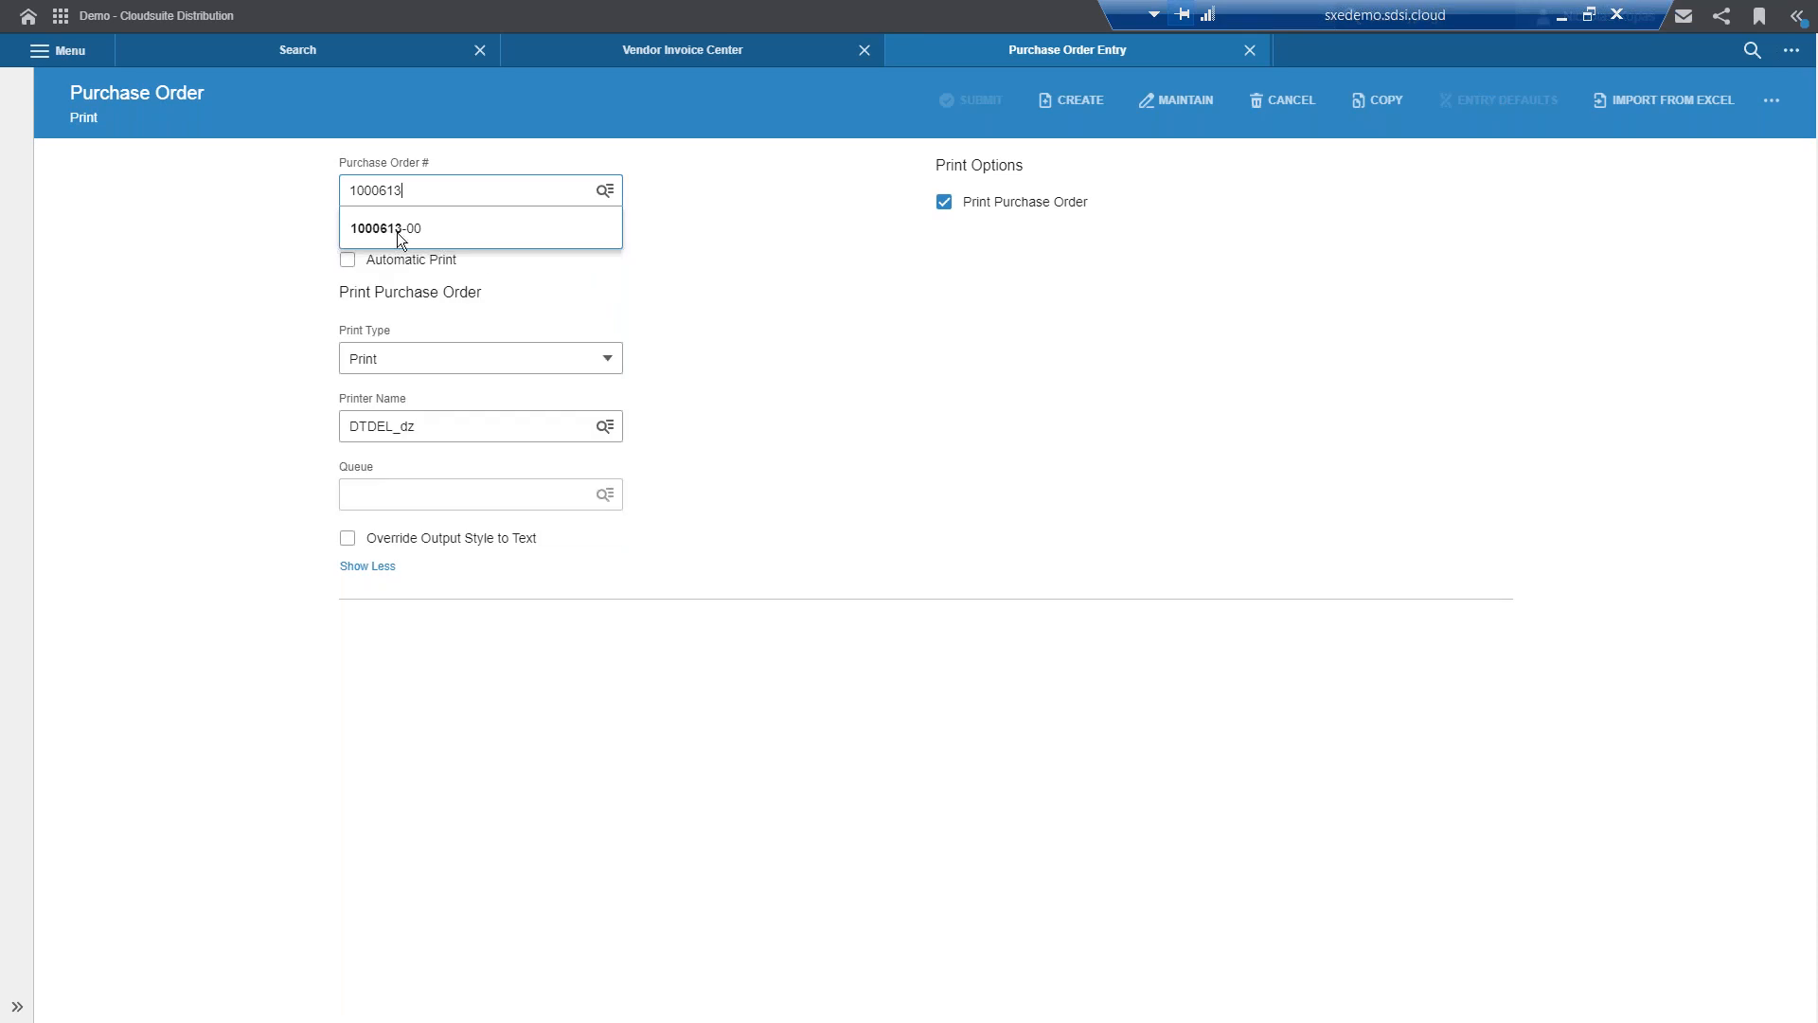
pyautogui.click(535, 229)
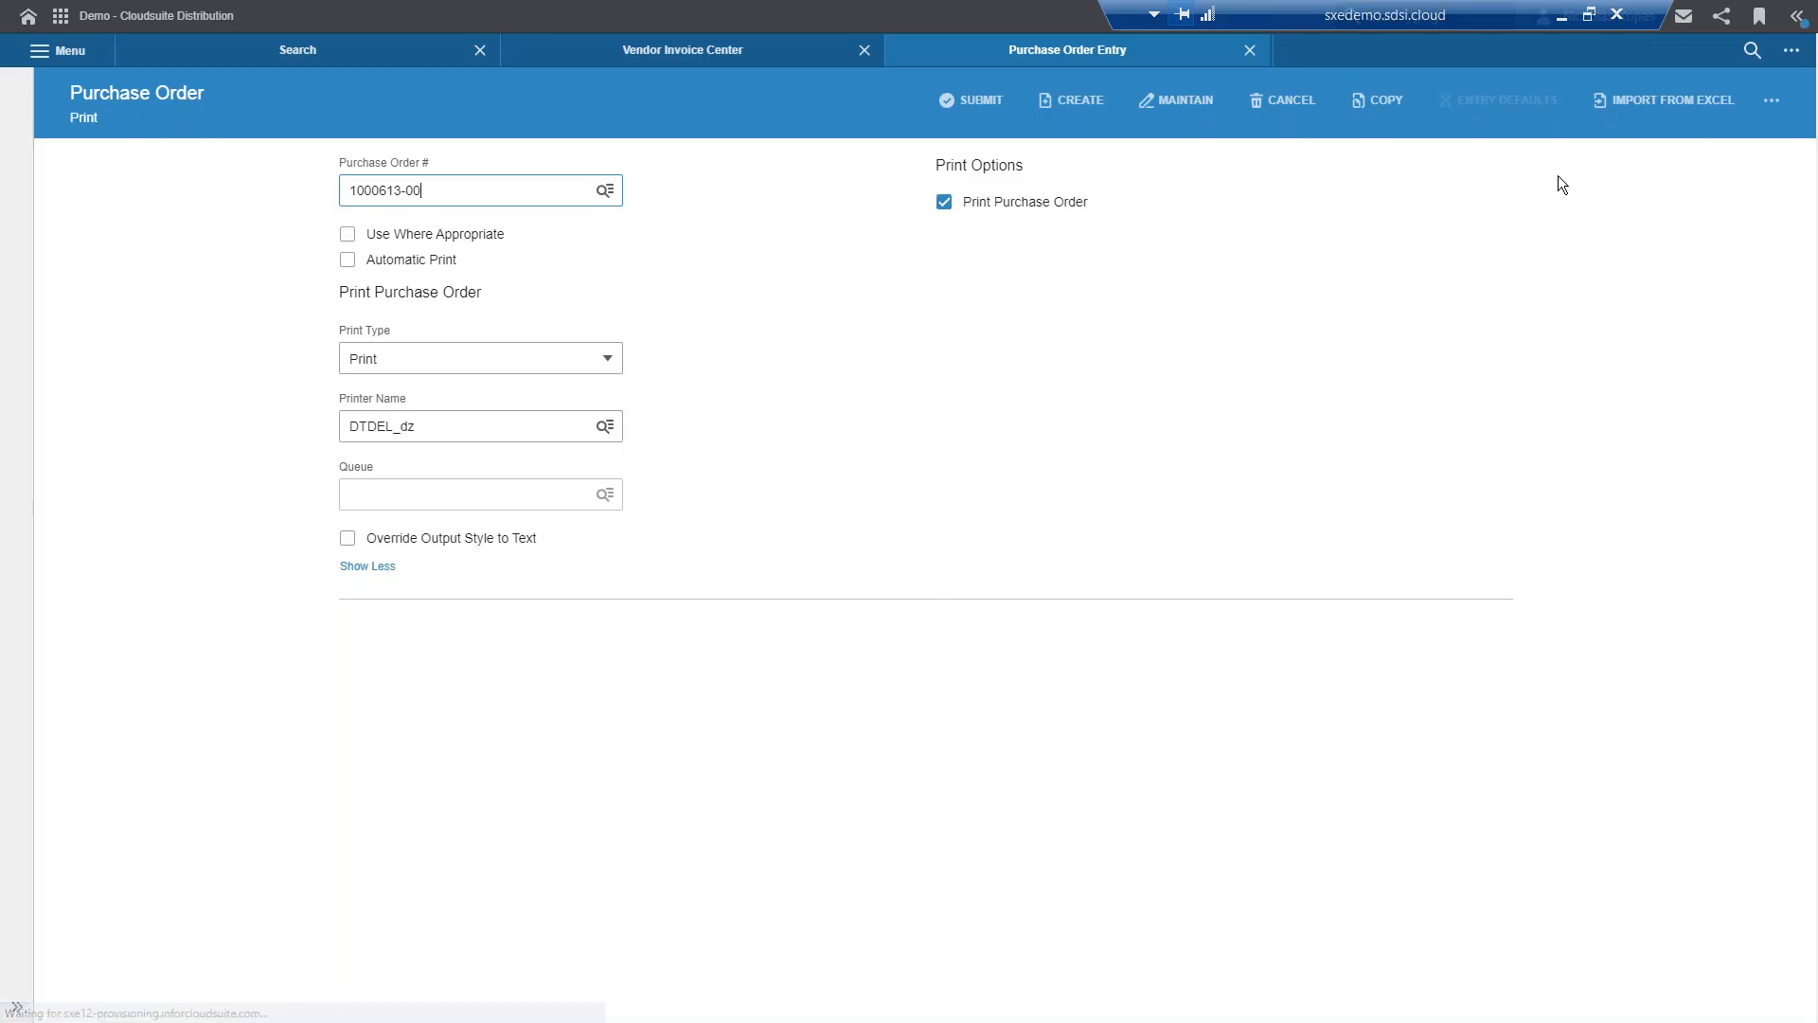
pyautogui.click(981, 101)
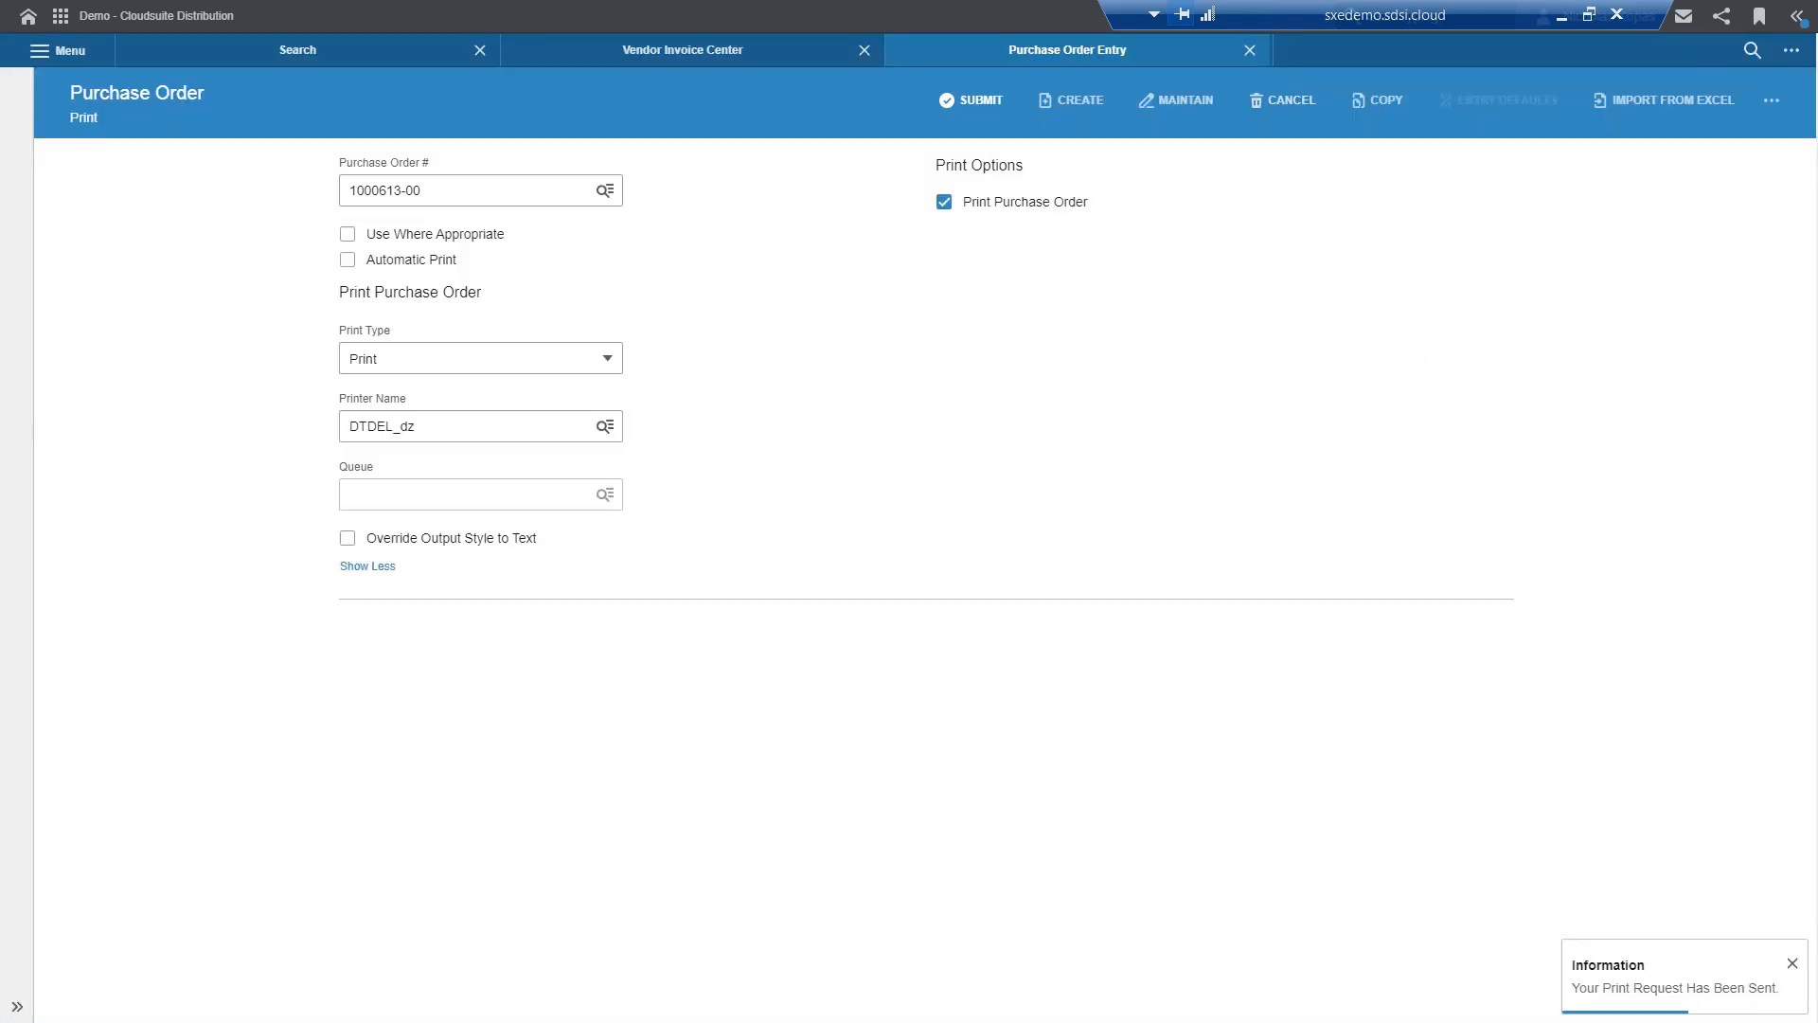
# Step: Open Purchase Order Inquiry (poip) and bring up the recently visited Toto USA purchase order with stage Printed
pyautogui.click(1753, 50)
pyautogui.write('poip')
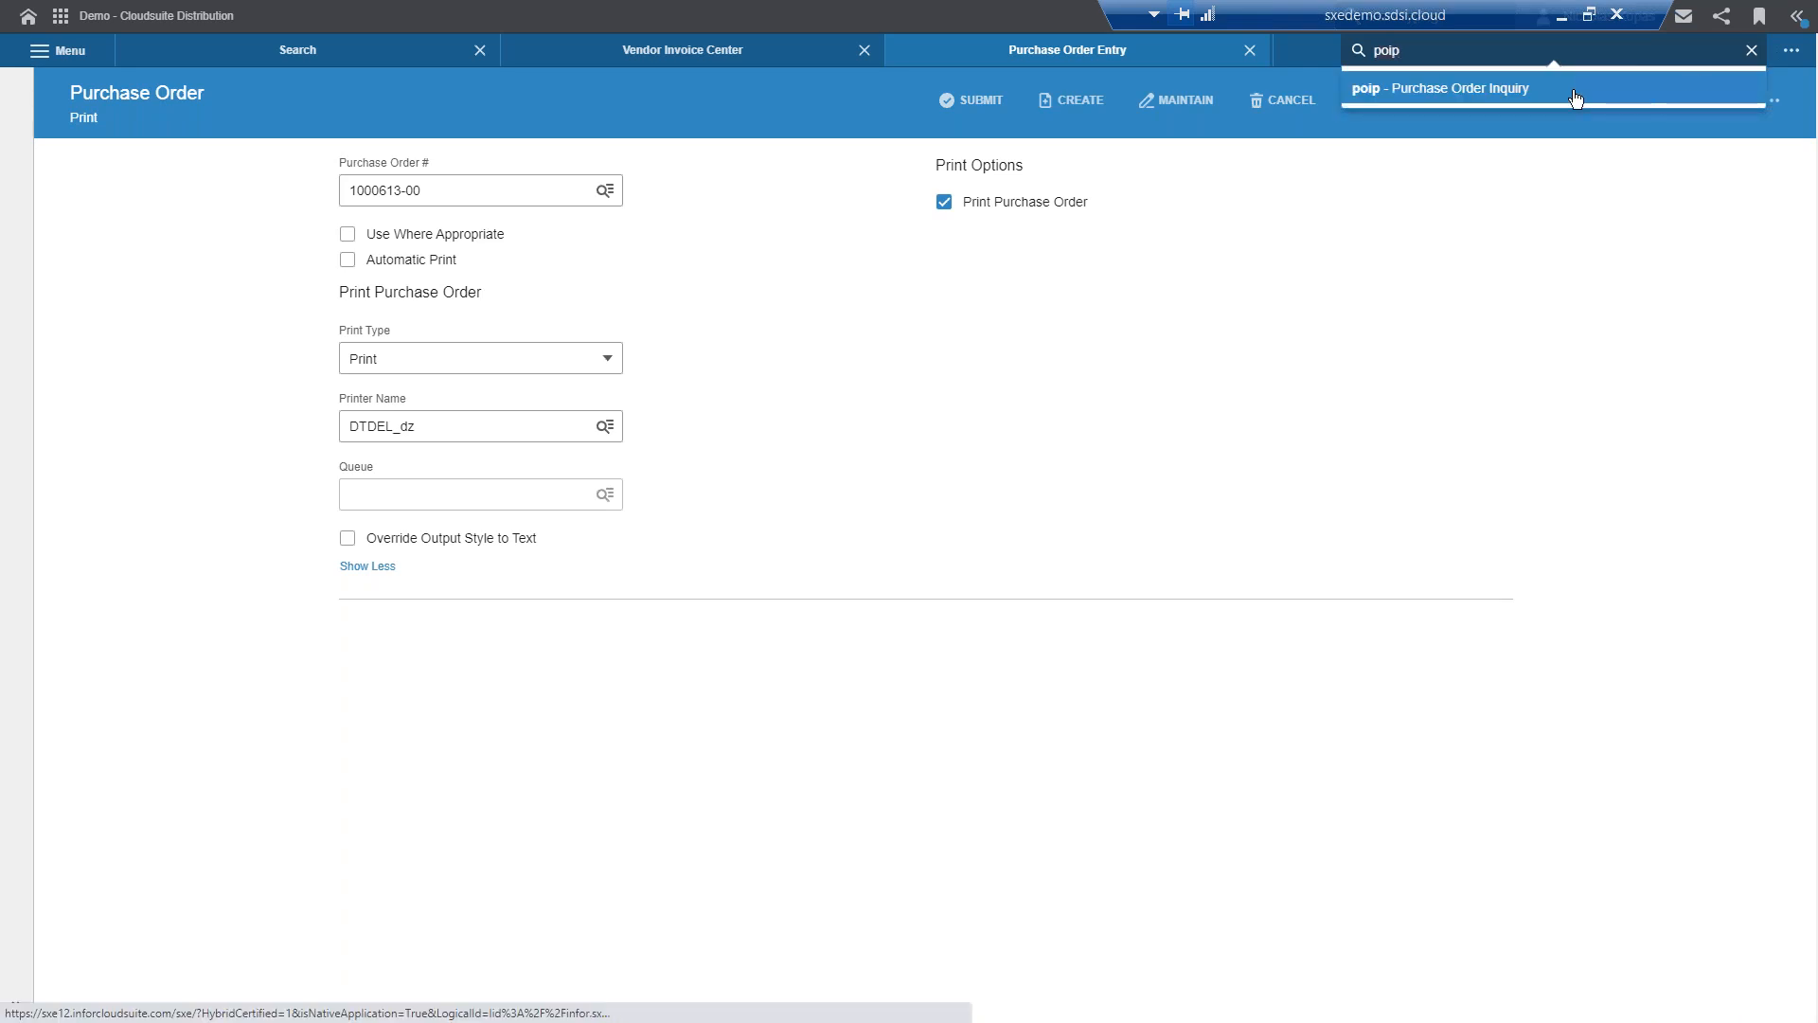
pyautogui.click(1575, 95)
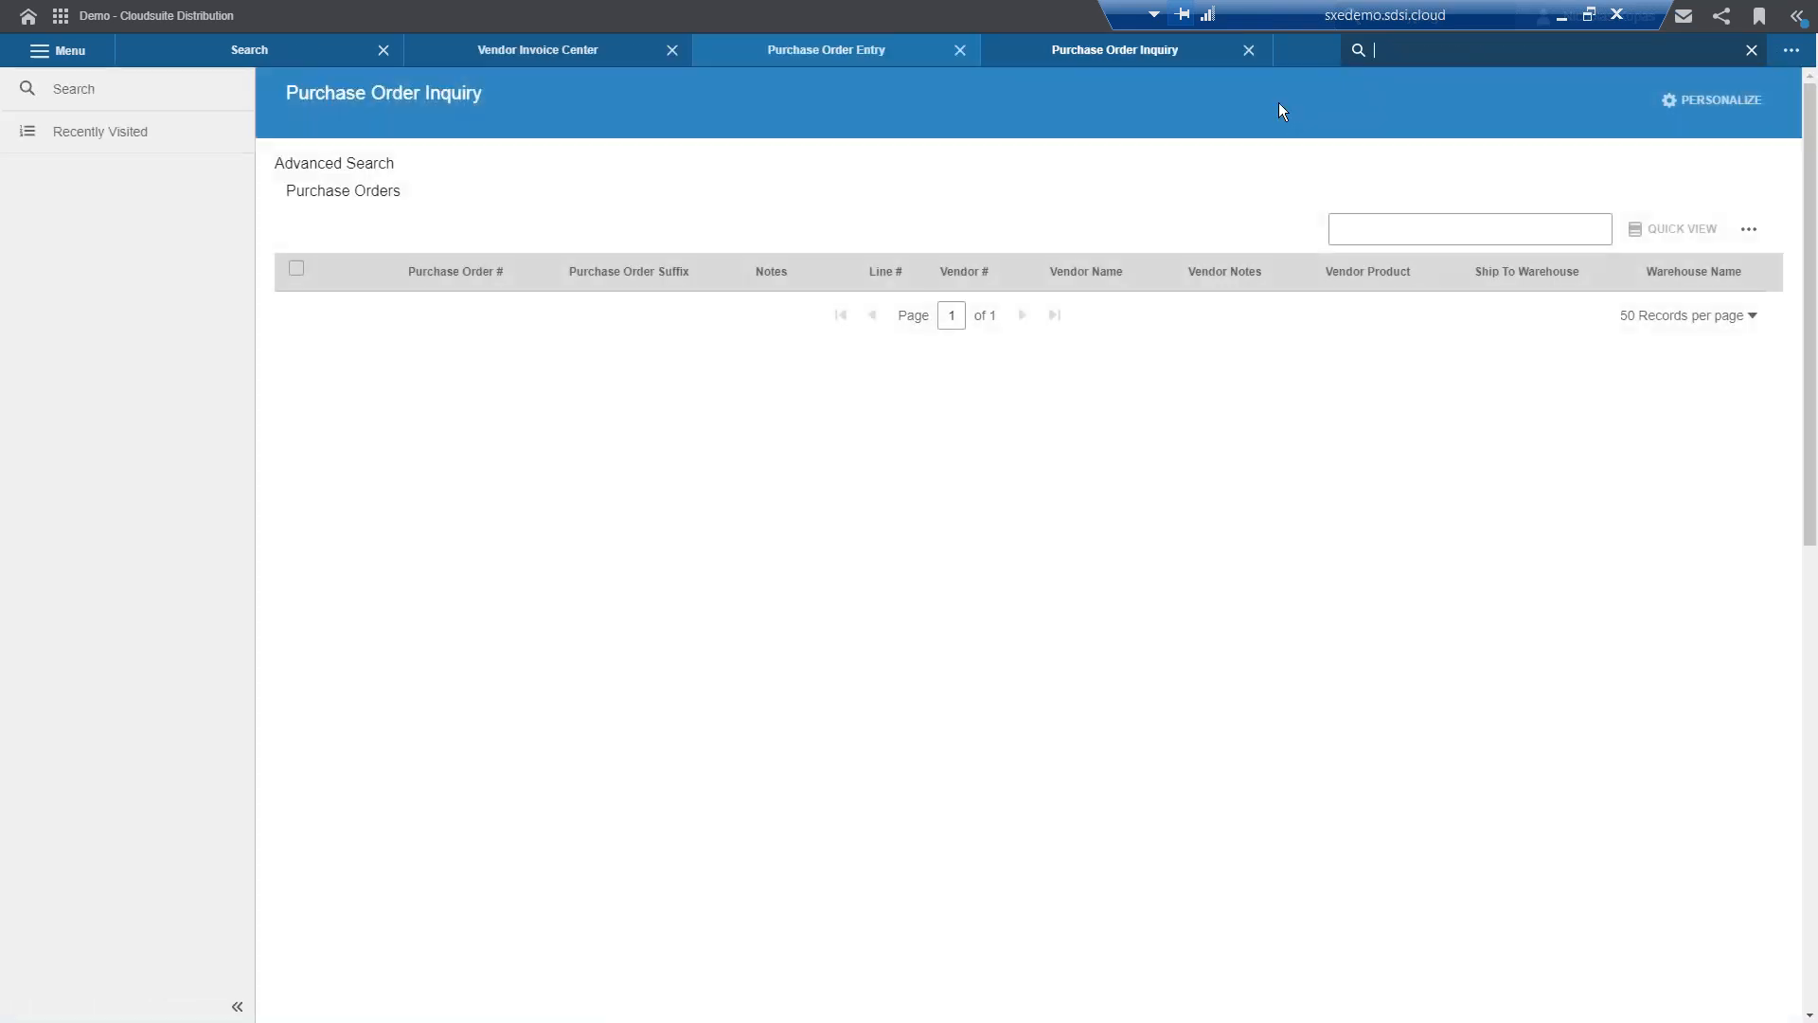
pyautogui.click(137, 410)
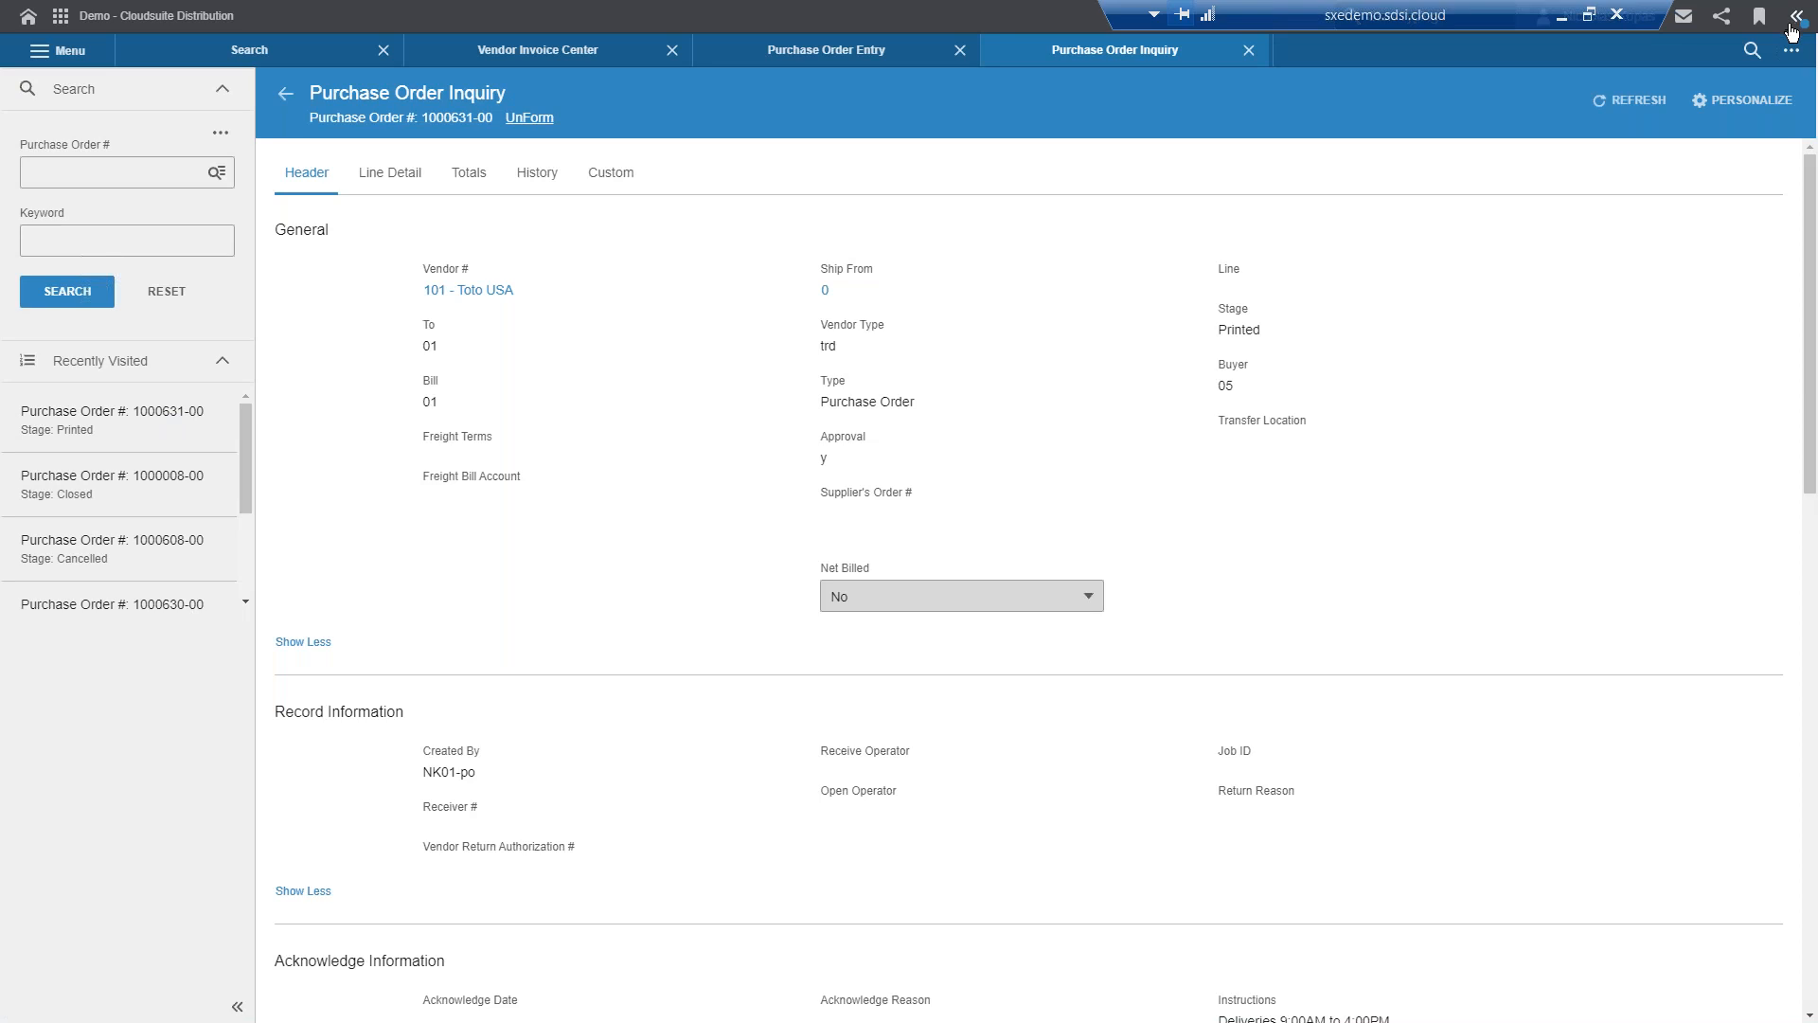
# Step: Show the Document Management content related to the Toto USA purchase order and go to the last document
pyautogui.click(1793, 27)
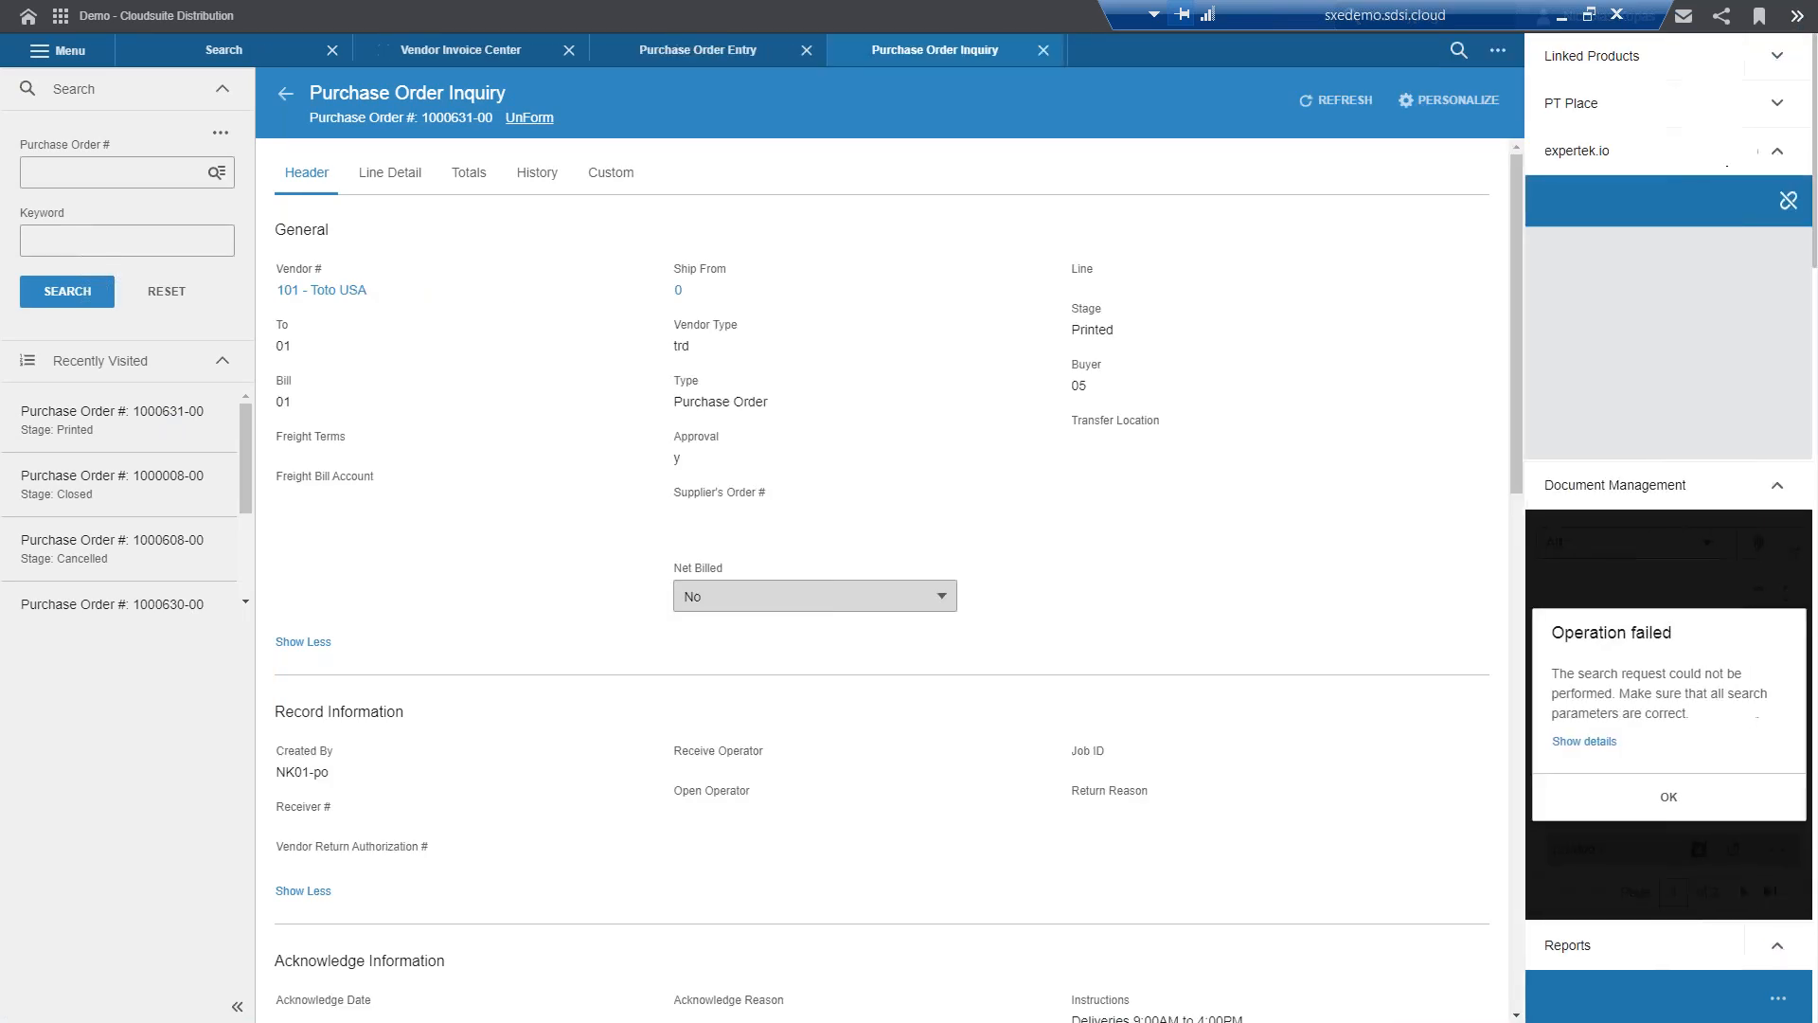
pyautogui.click(1667, 800)
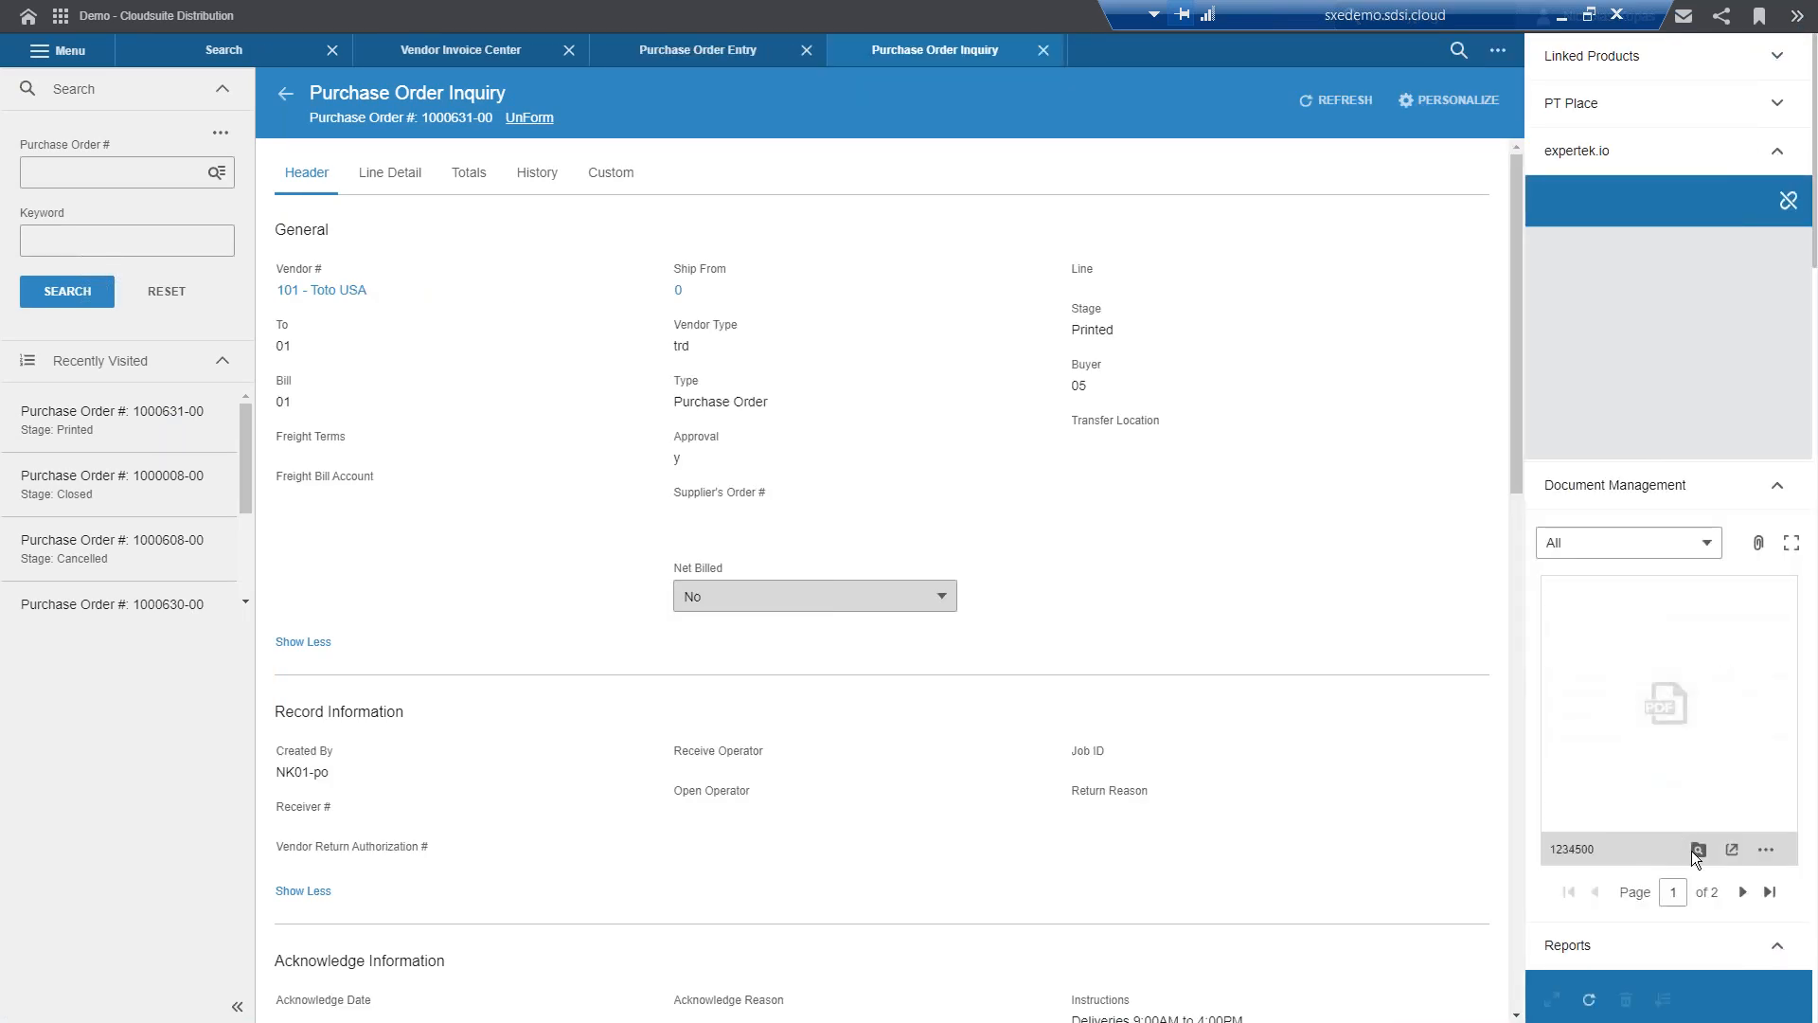
pyautogui.click(1768, 891)
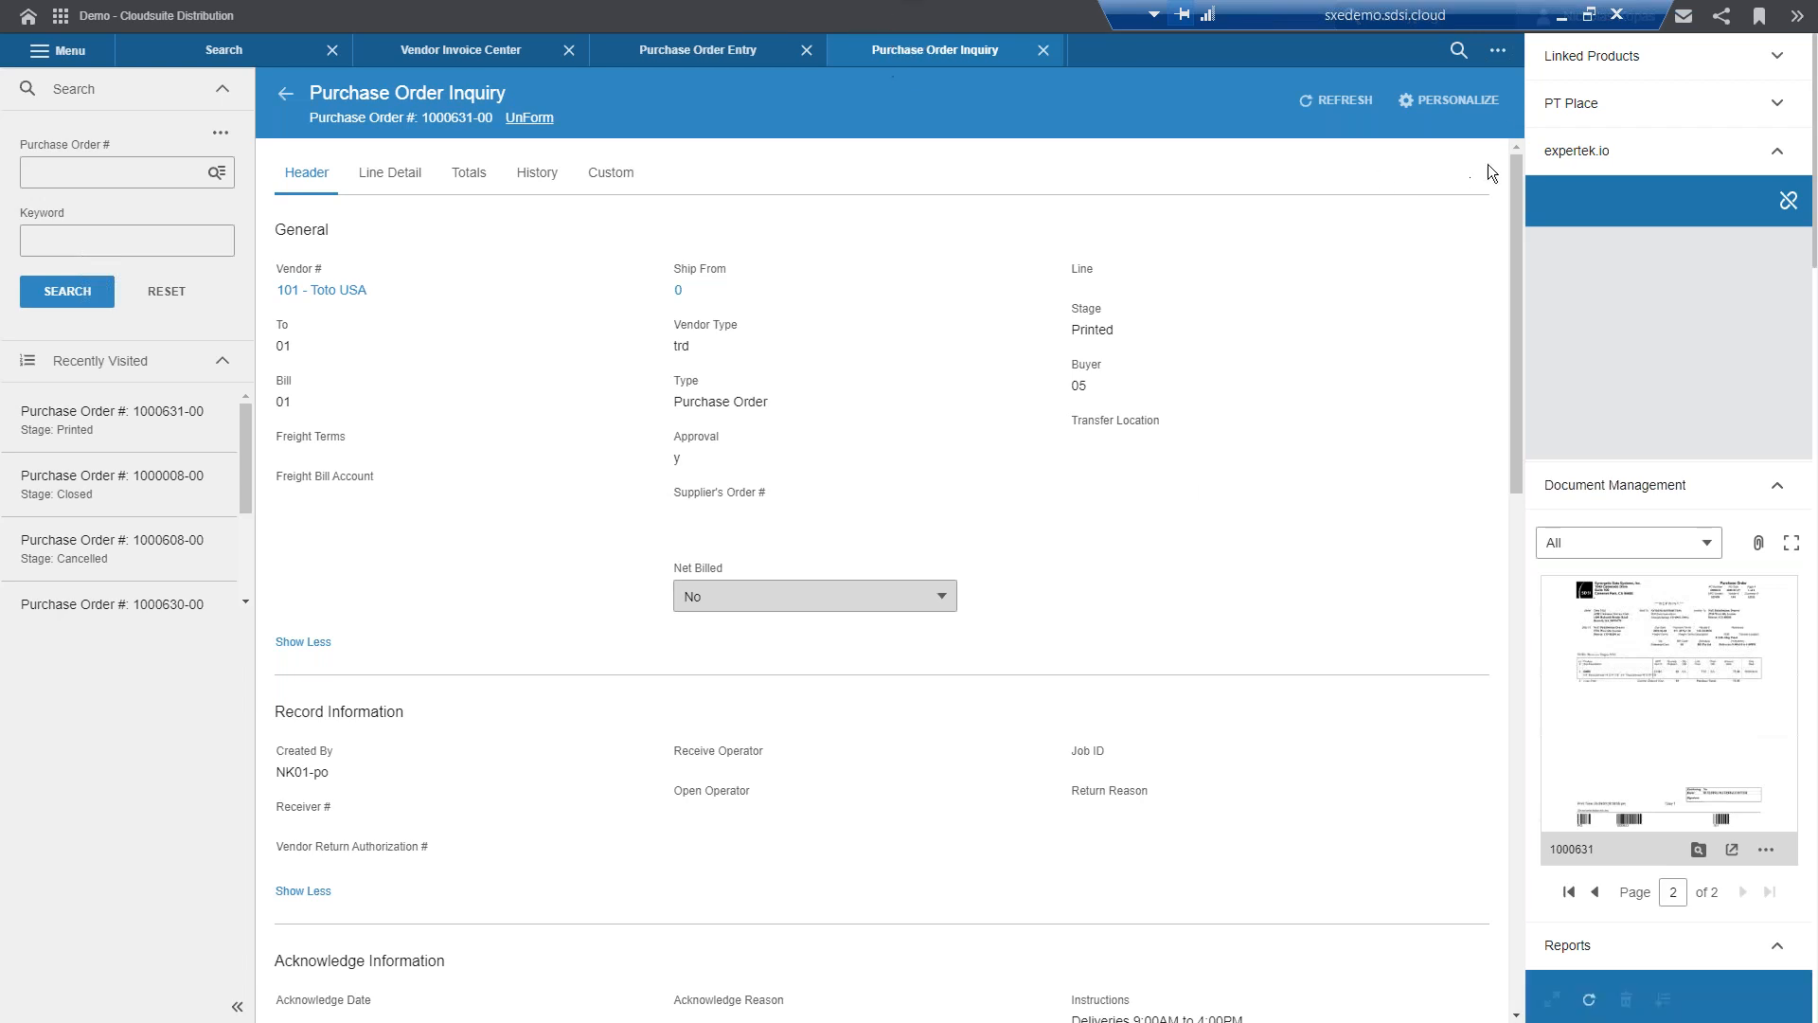
pyautogui.click(1561, 16)
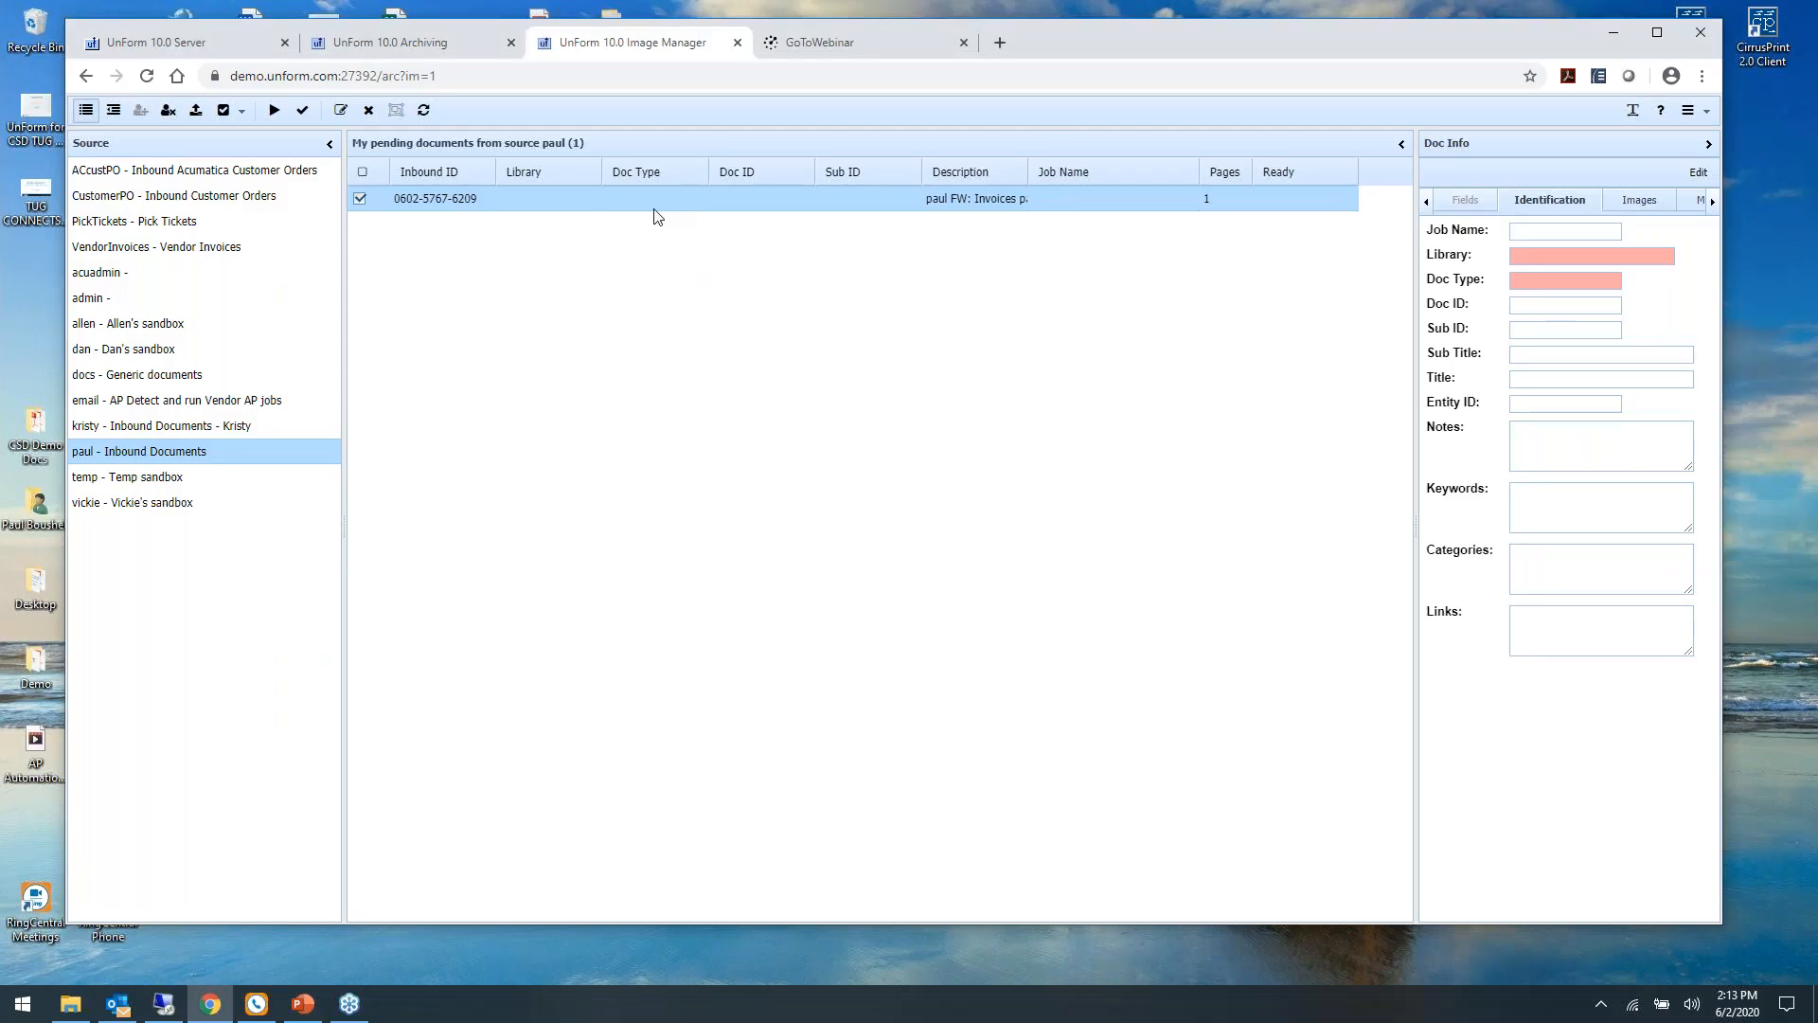
pyautogui.doubleClick(580, 209)
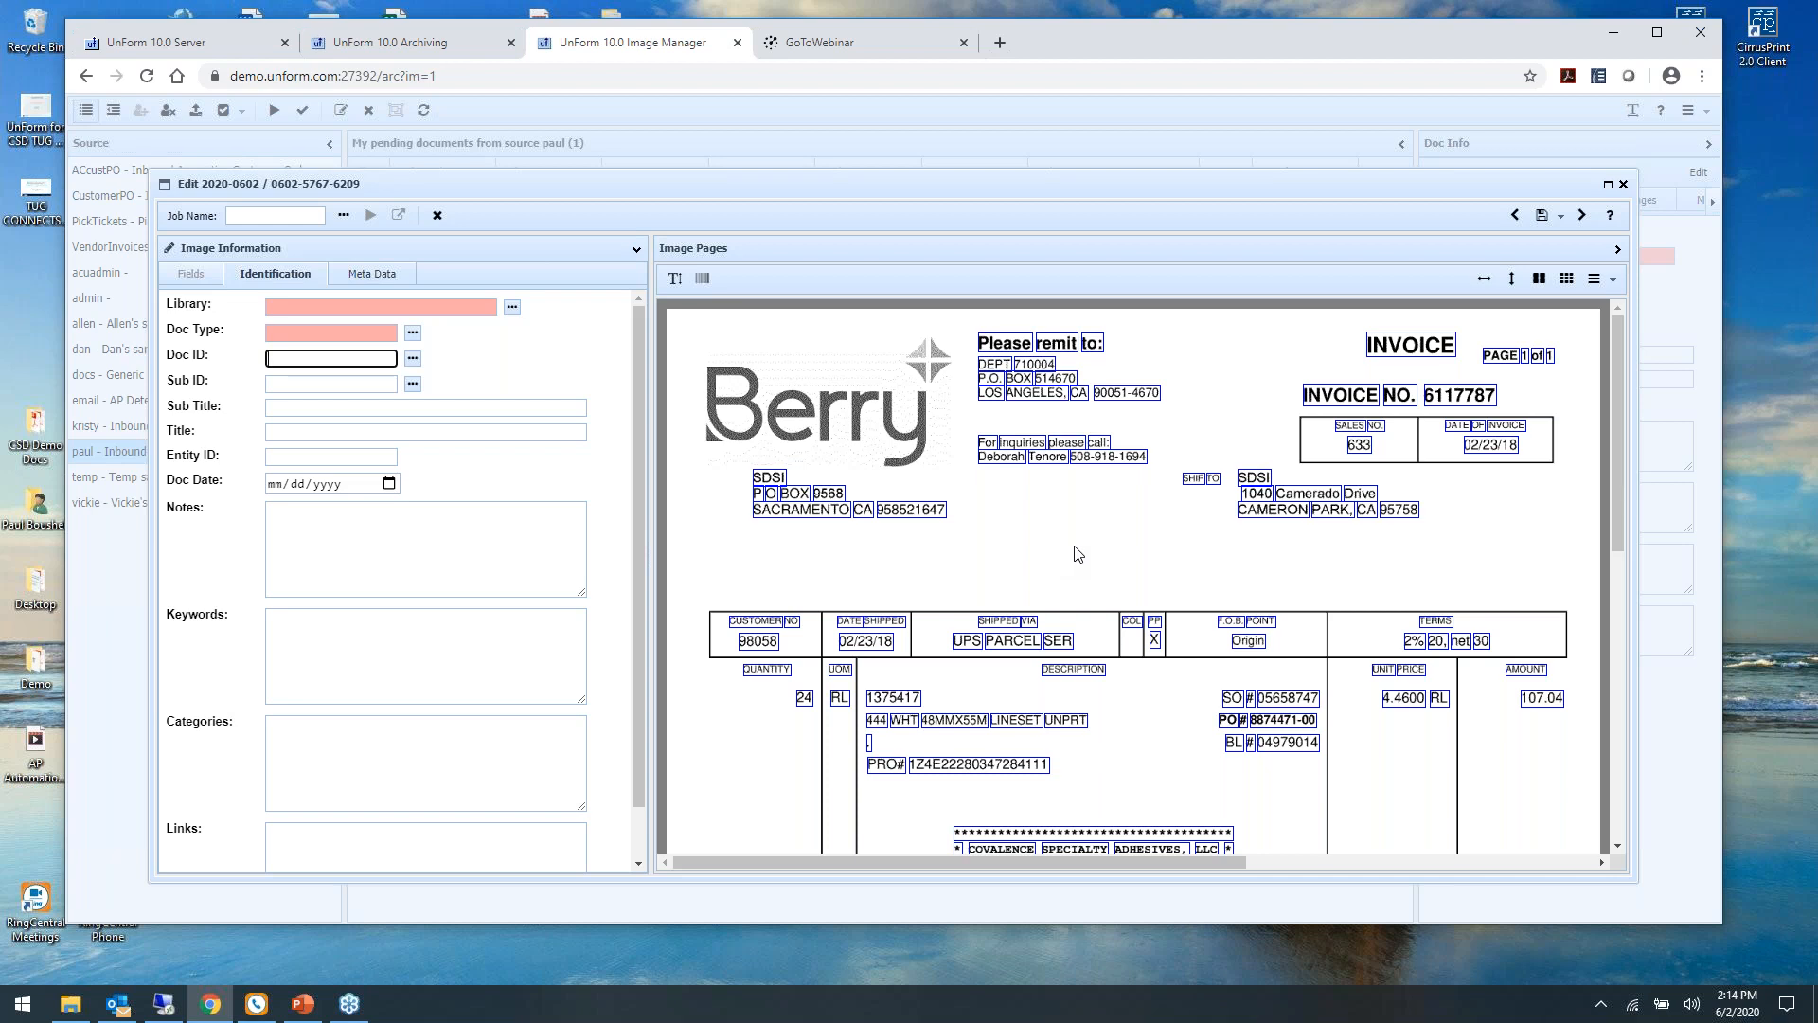
pyautogui.click(1624, 185)
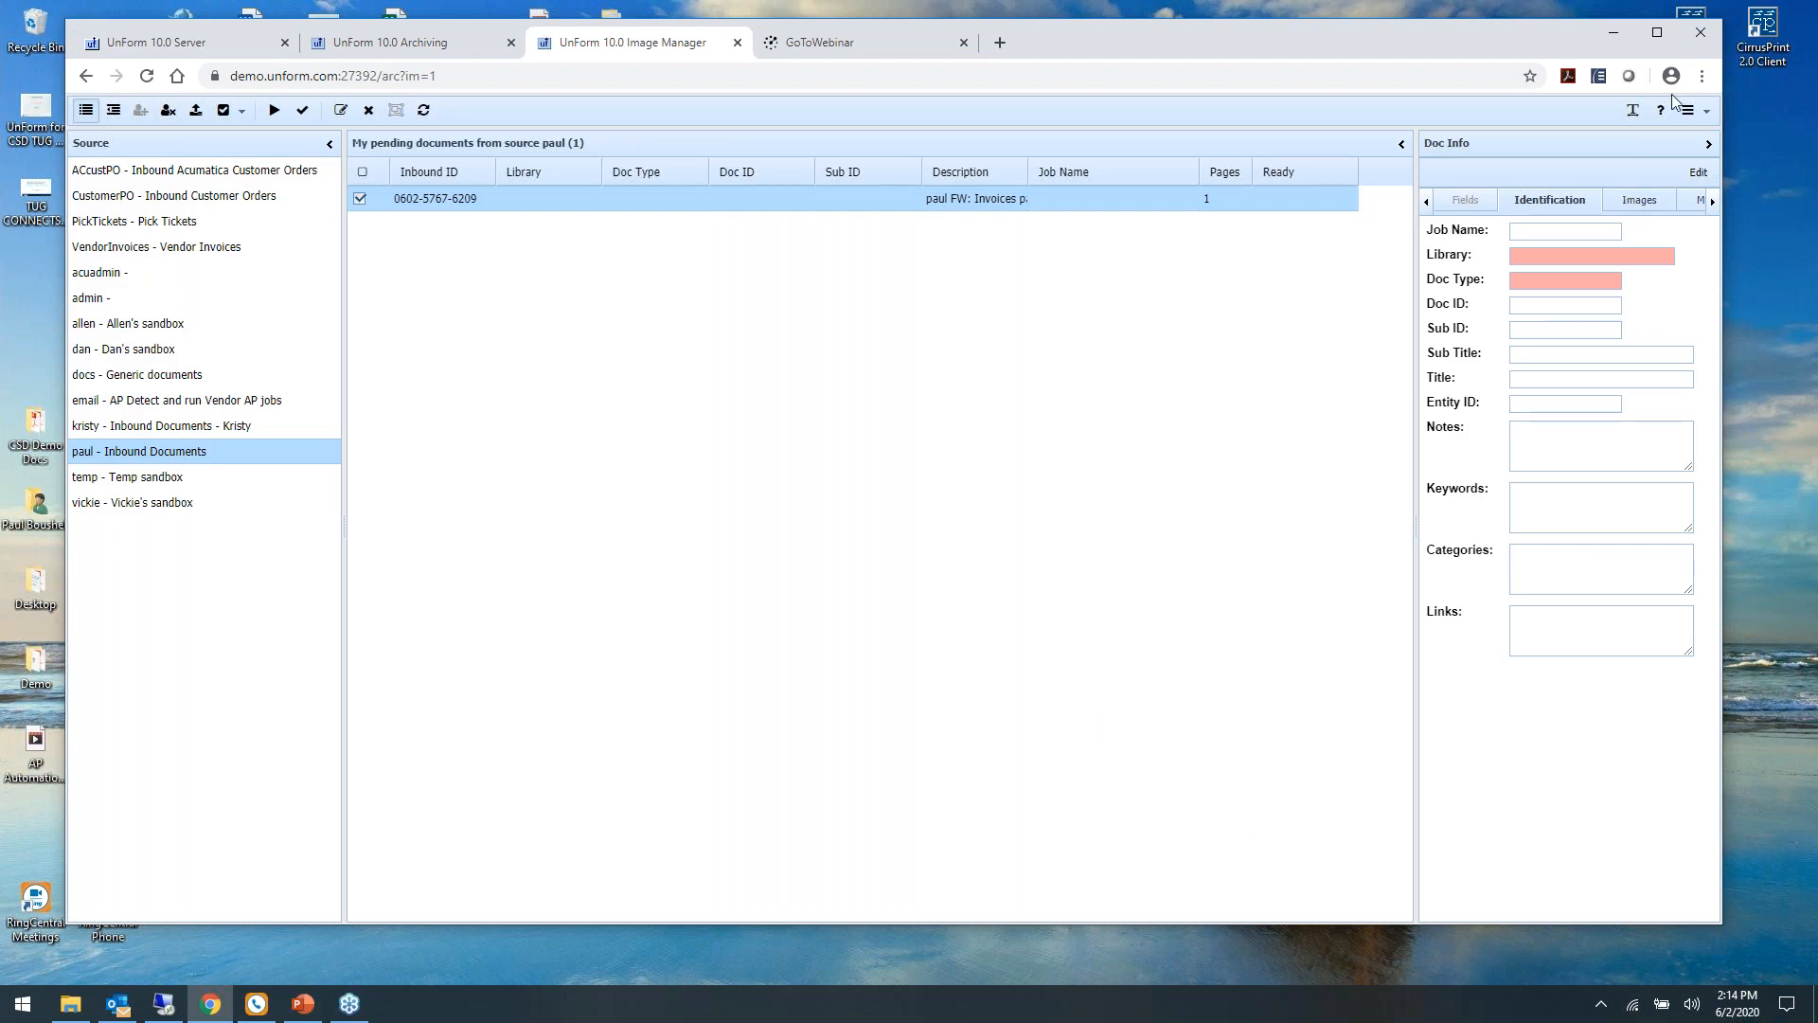
# Step: Open the job definitions for editing and load the zDemo_AP_Berry job from the zDemo_CSD group
pyautogui.click(1703, 80)
pyautogui.click(1161, 398)
pyautogui.click(1706, 111)
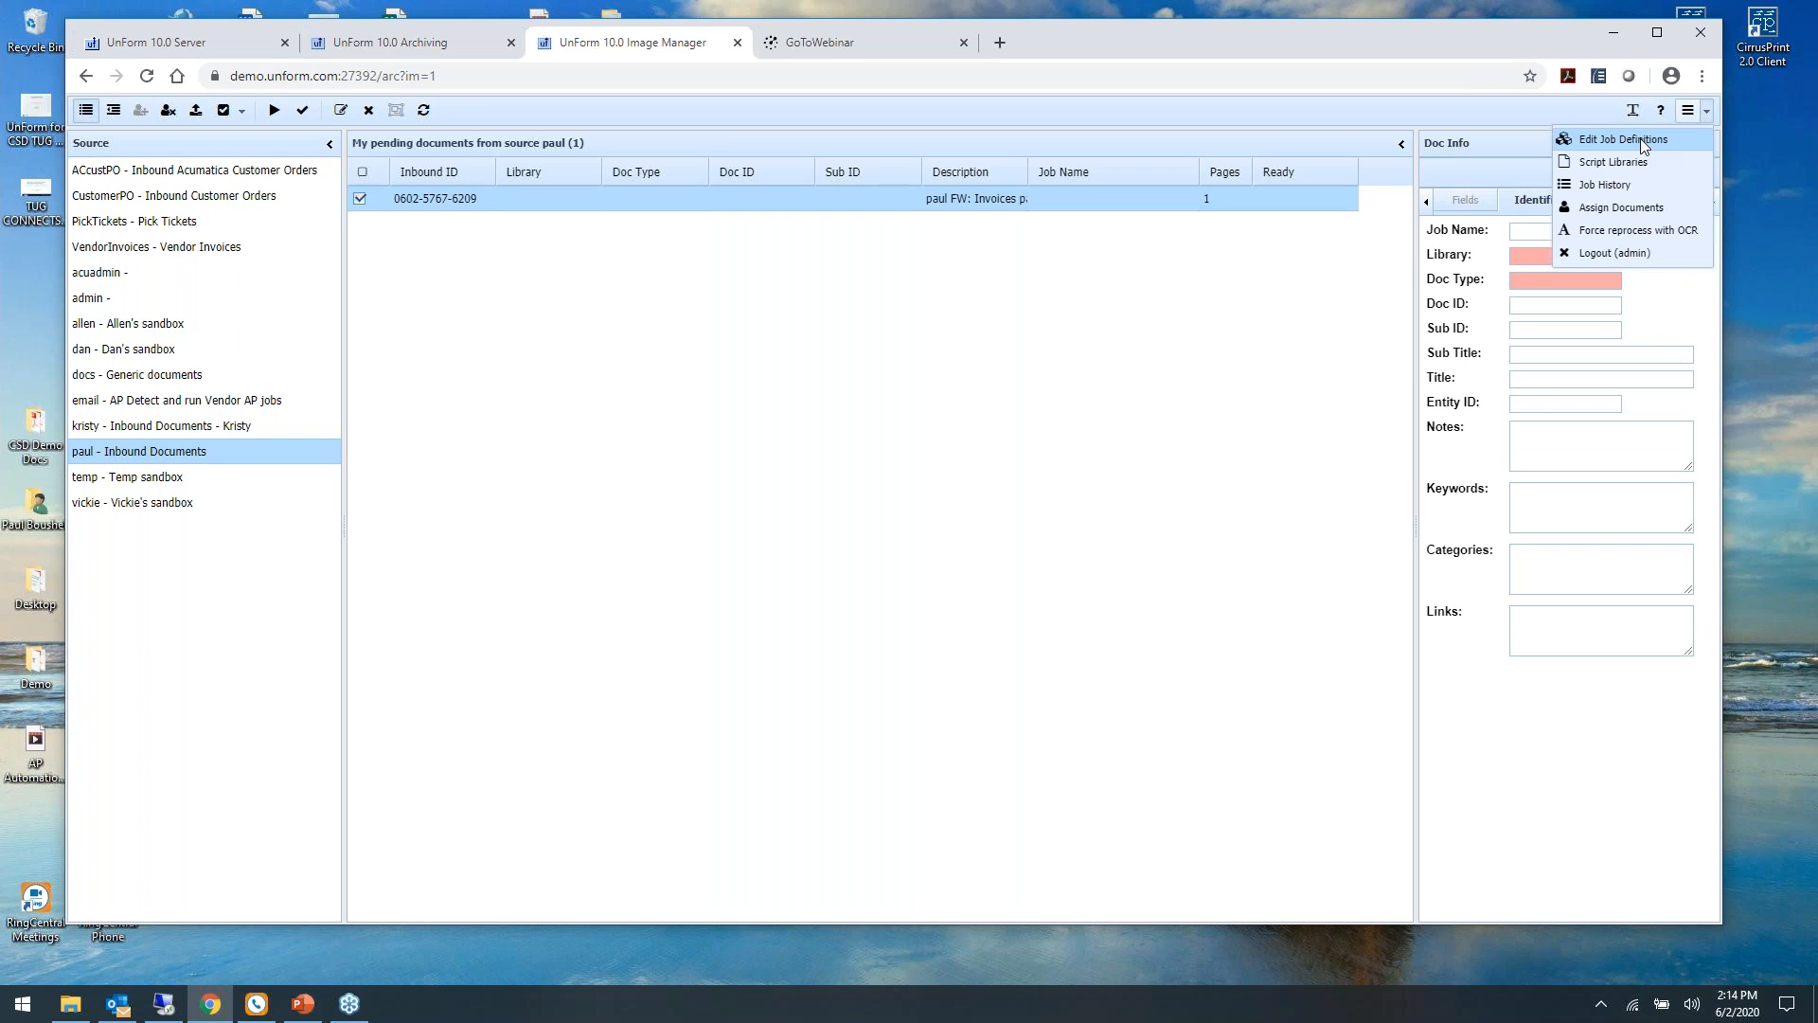
pyautogui.click(1640, 138)
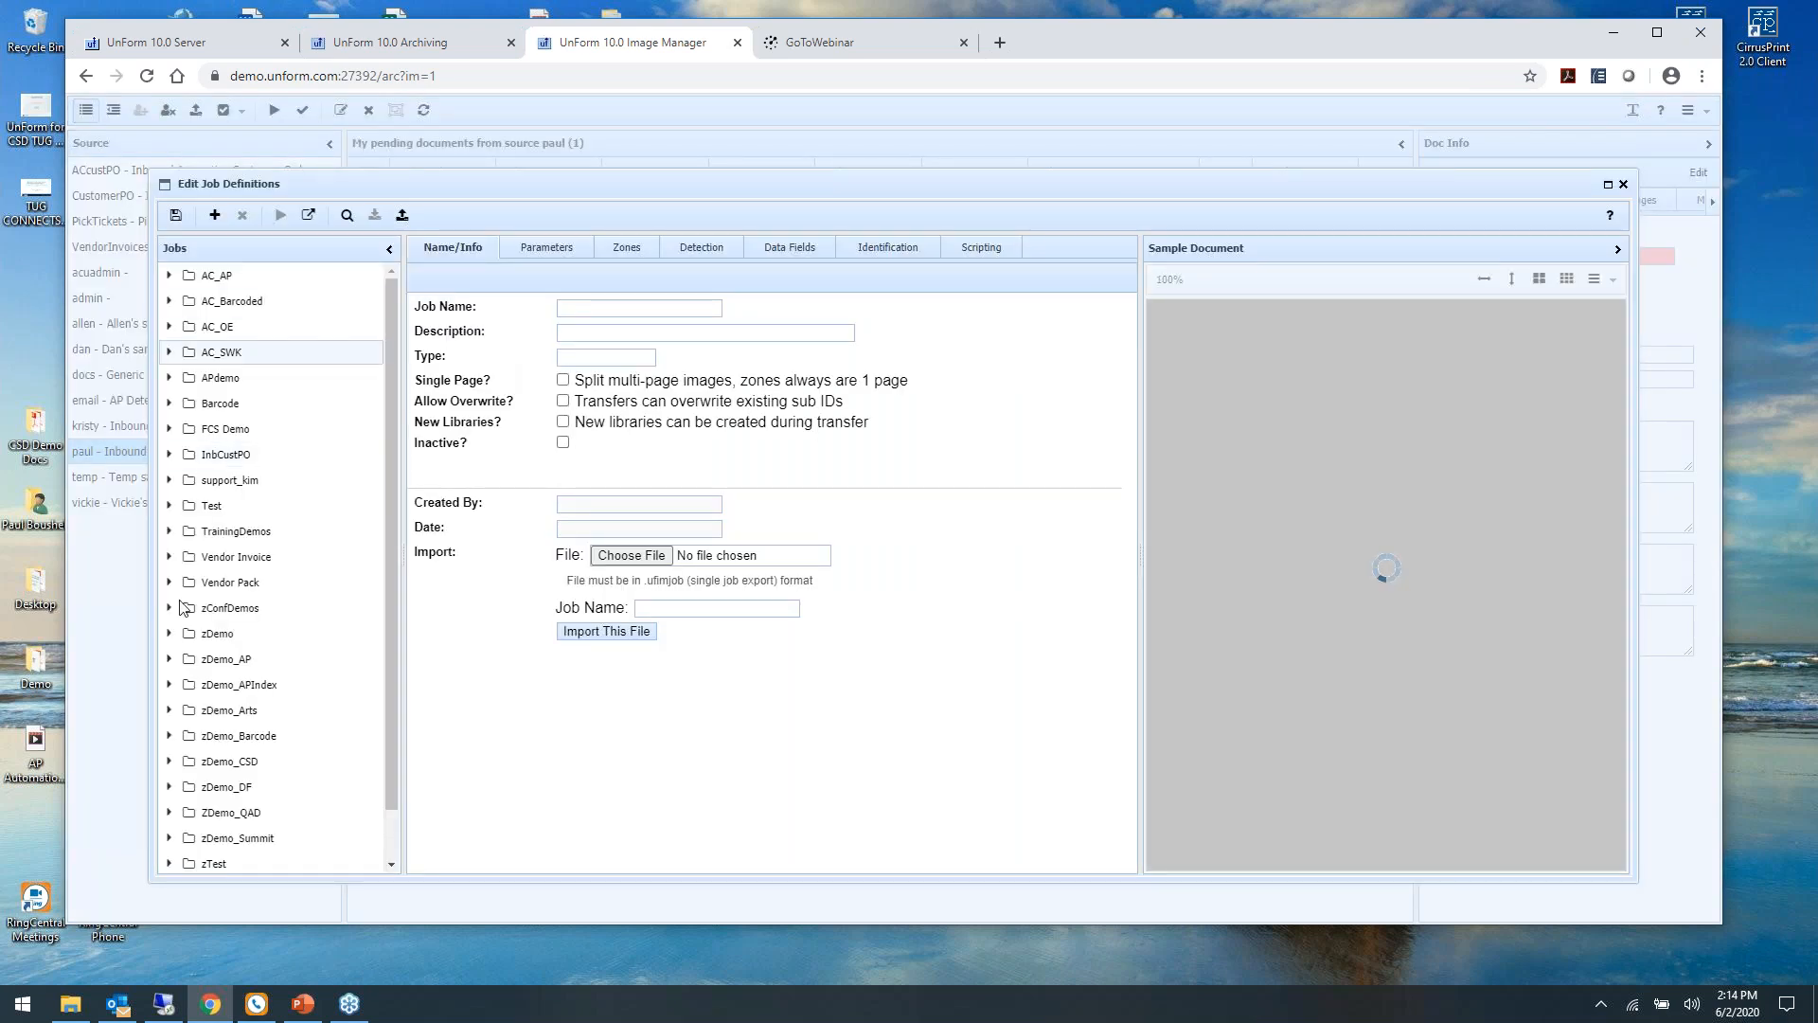
pyautogui.click(171, 761)
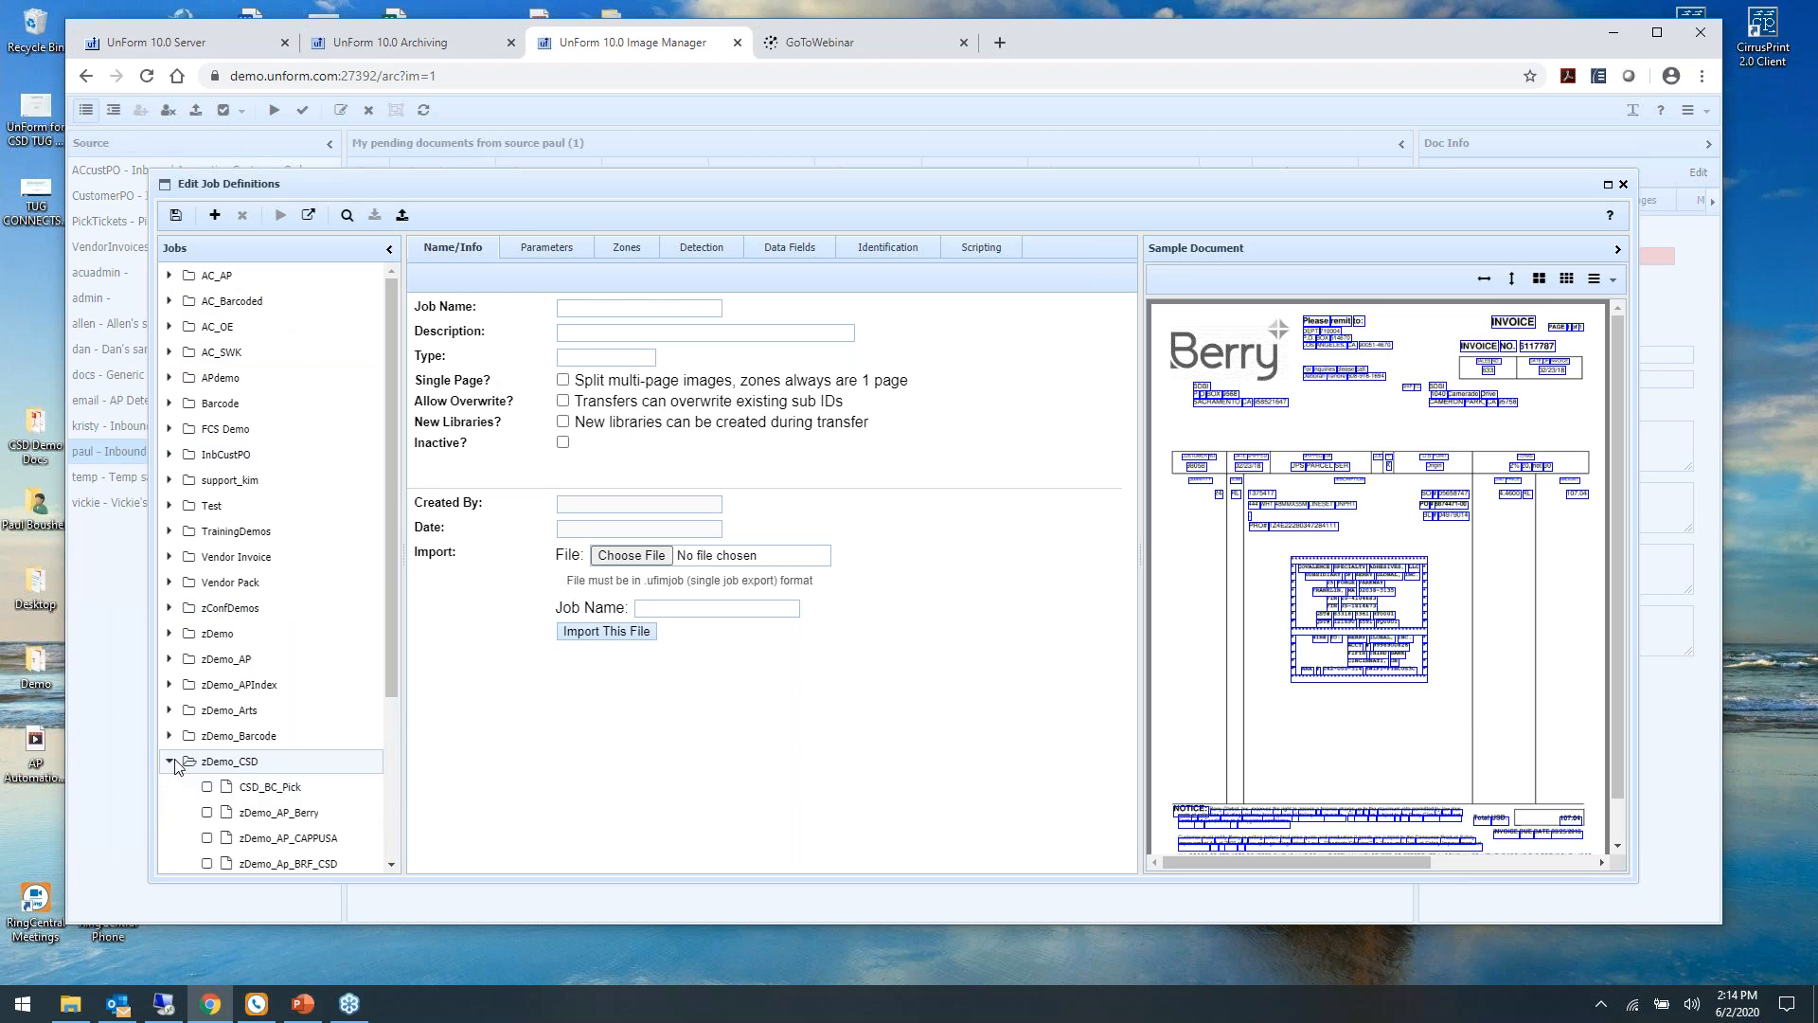
pyautogui.scroll(-1, 386, 680)
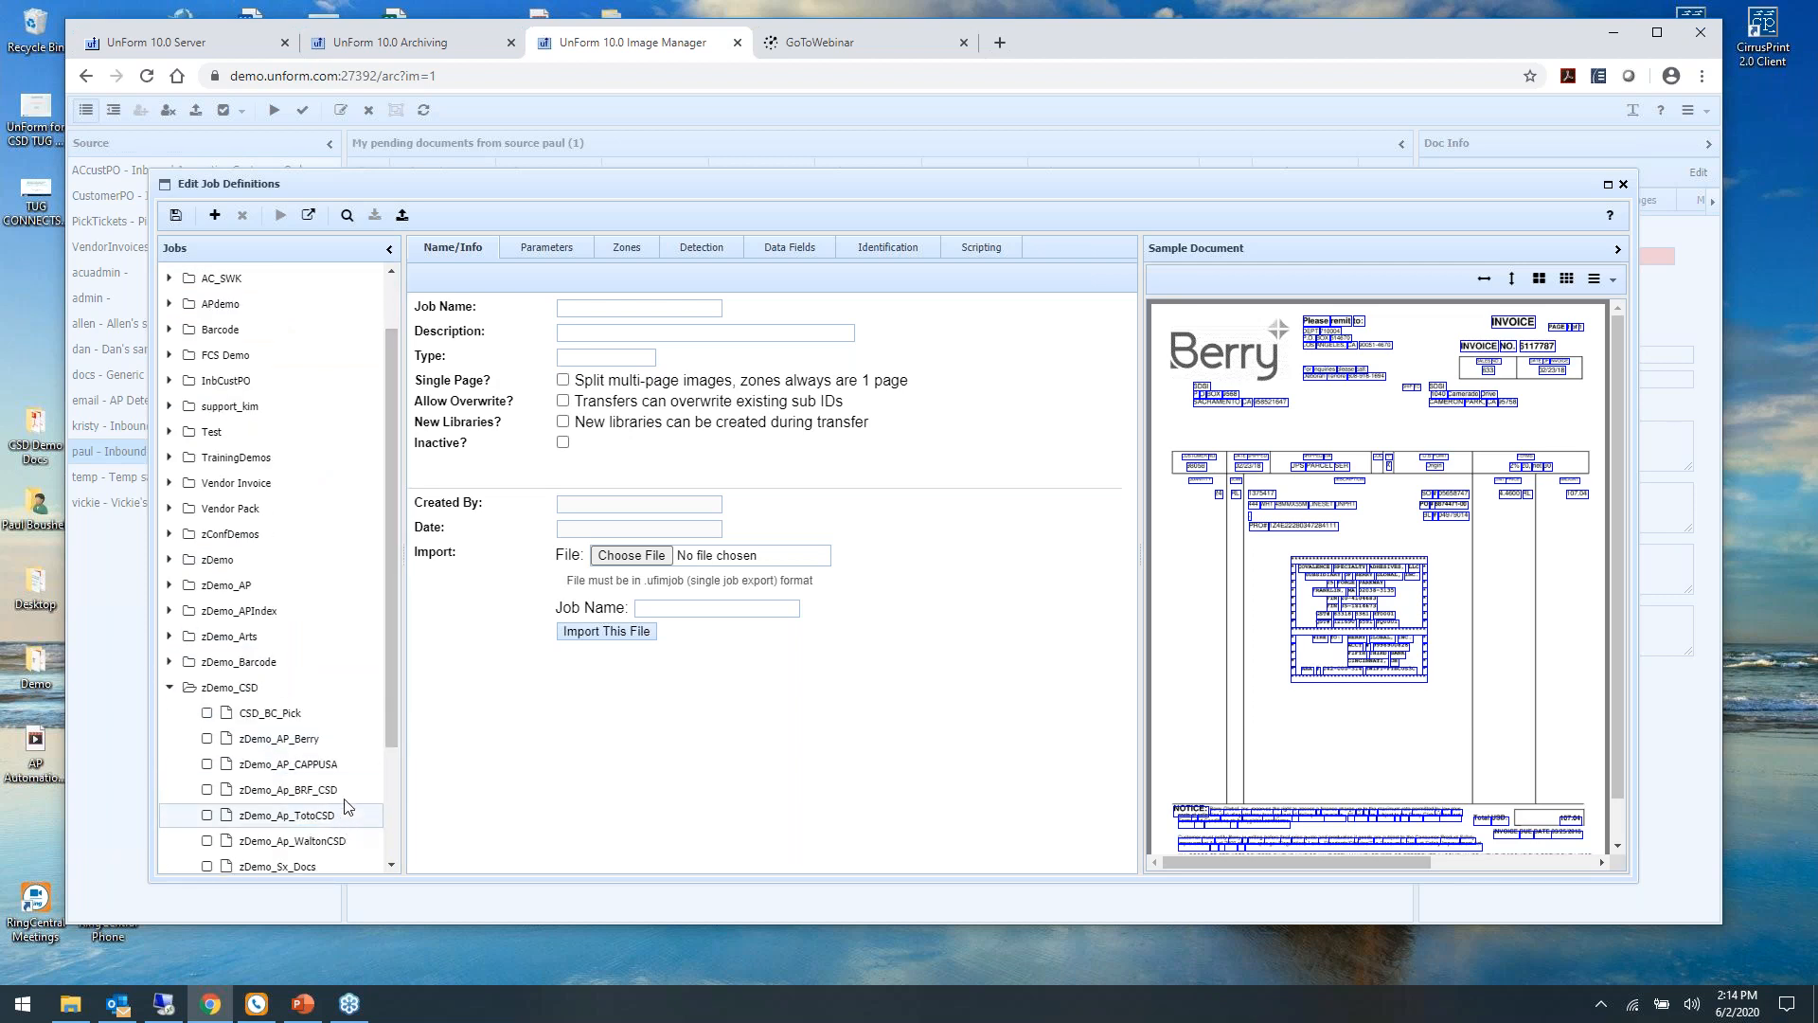
pyautogui.click(329, 744)
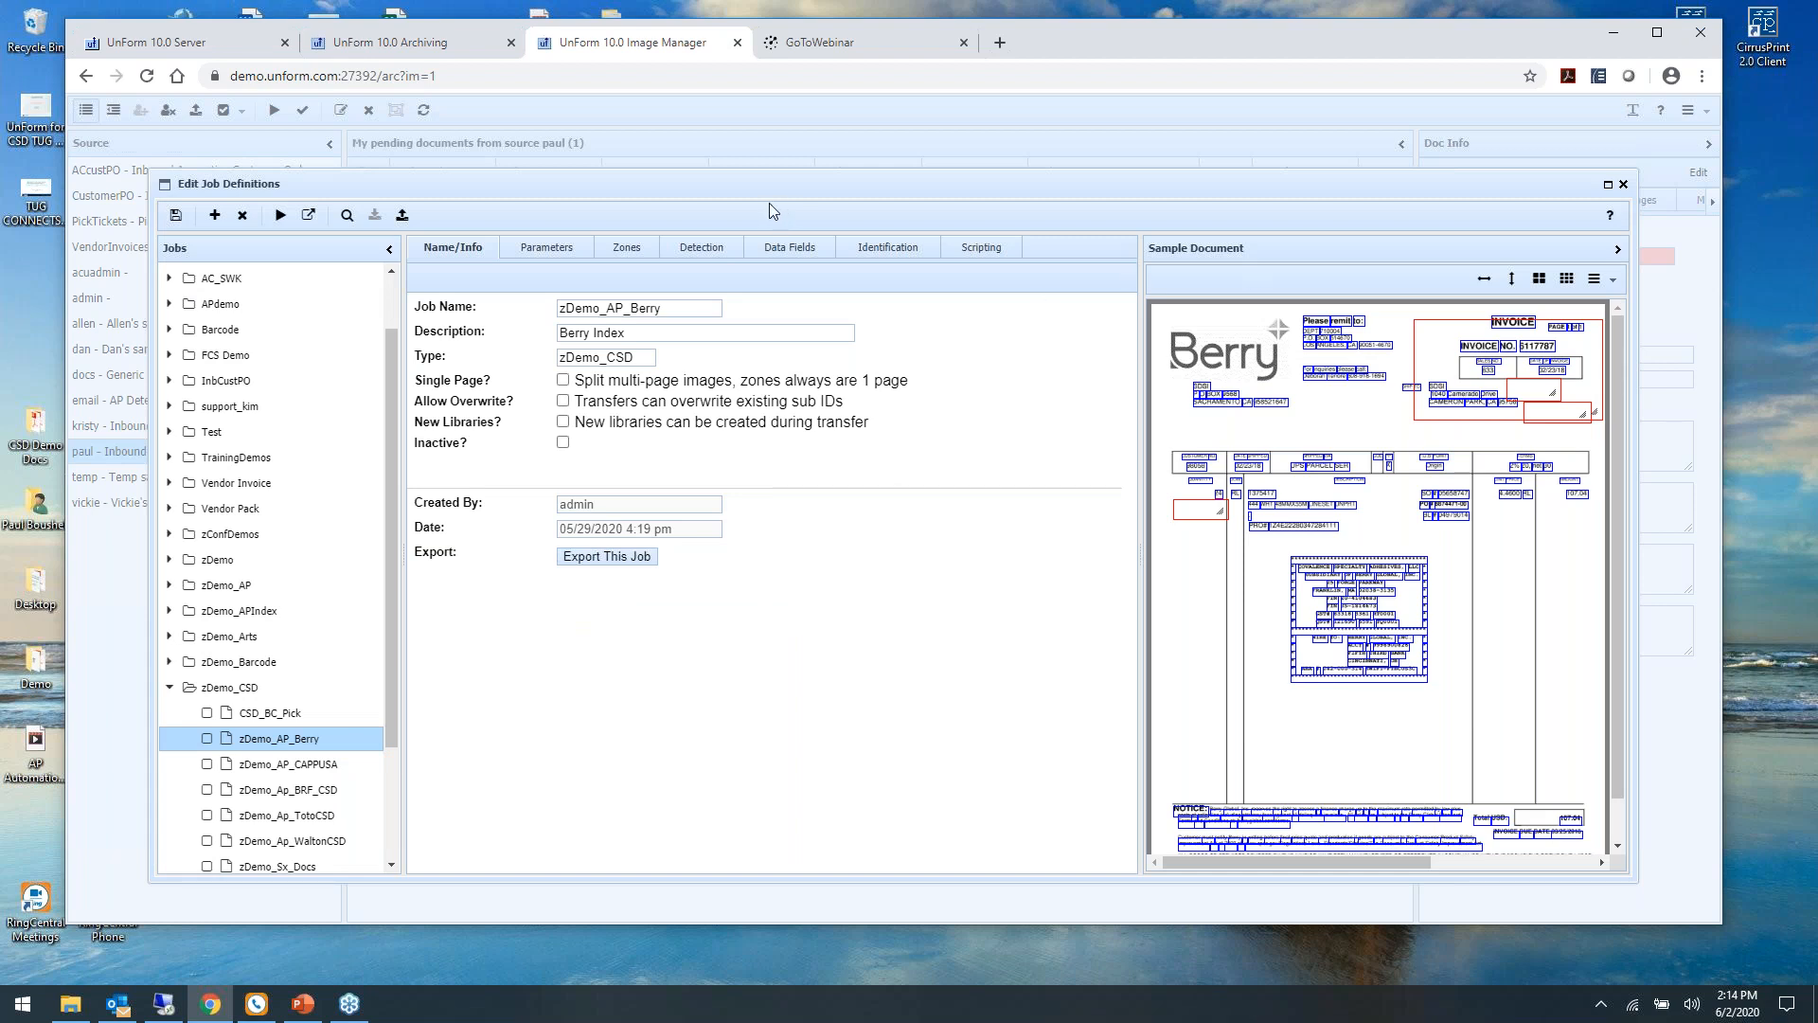
# Step: Move the zDemo_AP_Berry job's docNo zone onto the invoice number in the sample Berry invoice
pyautogui.click(626, 249)
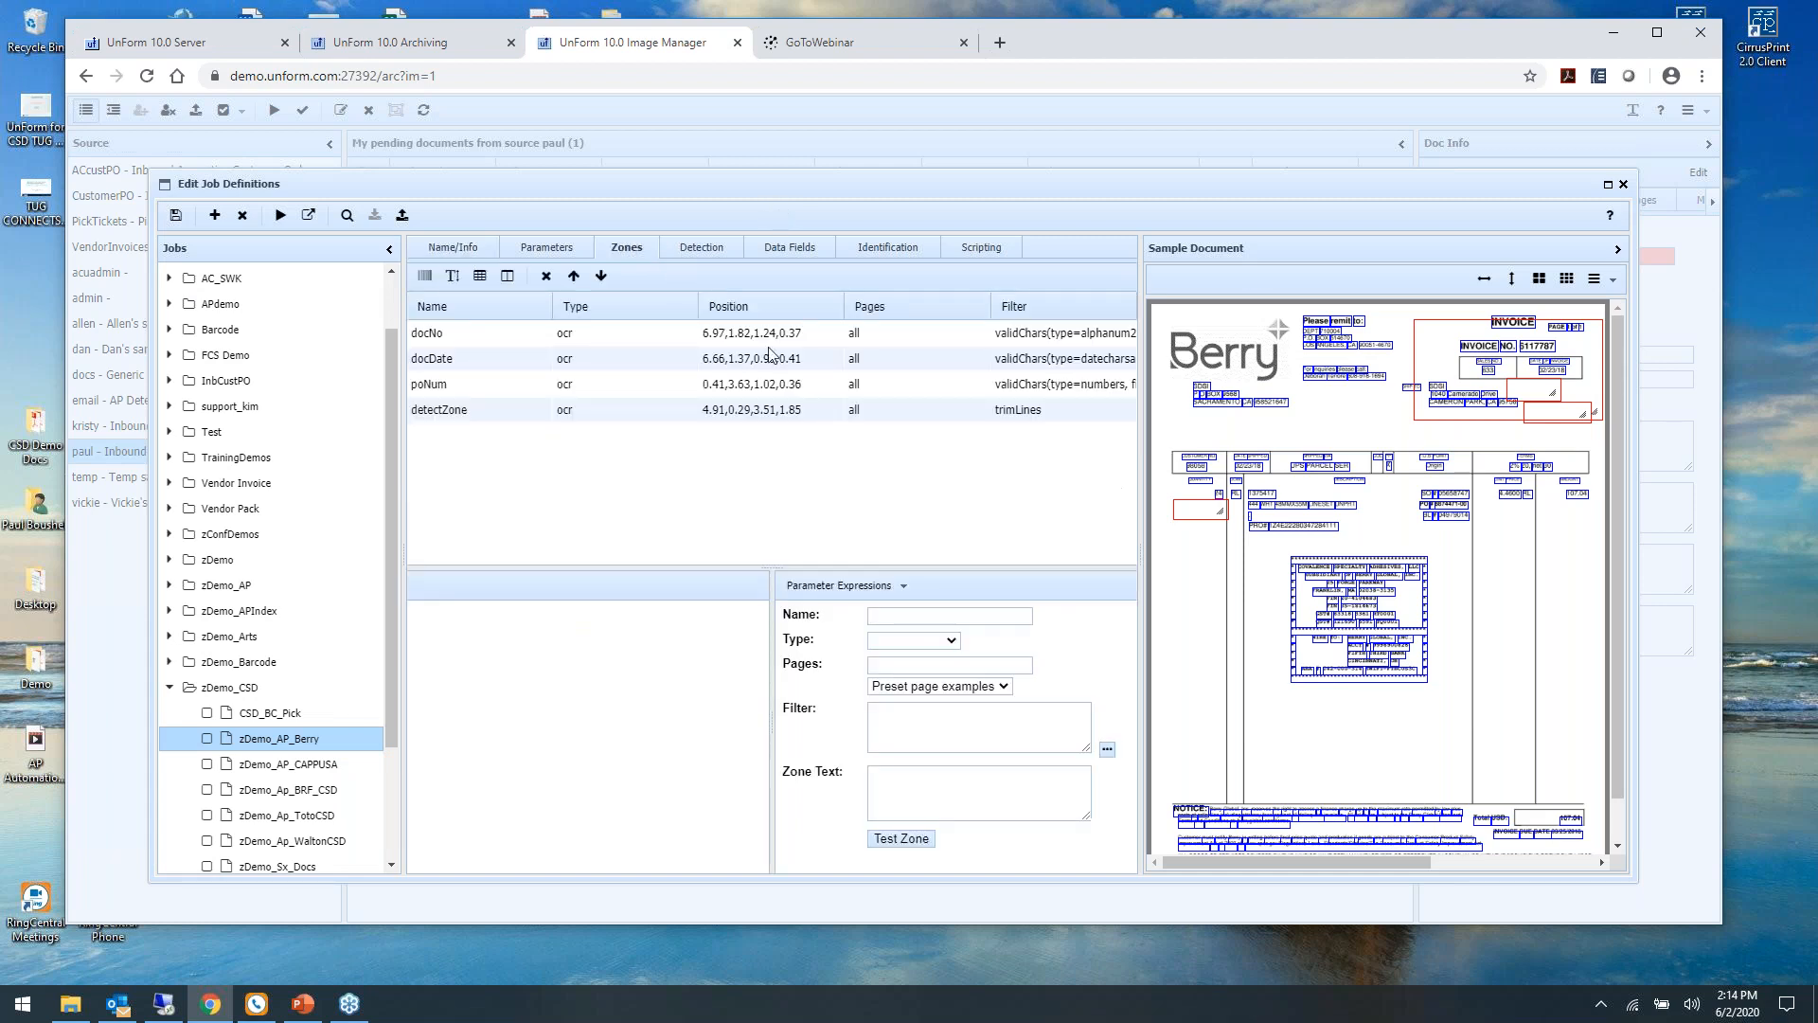
pyautogui.click(610, 337)
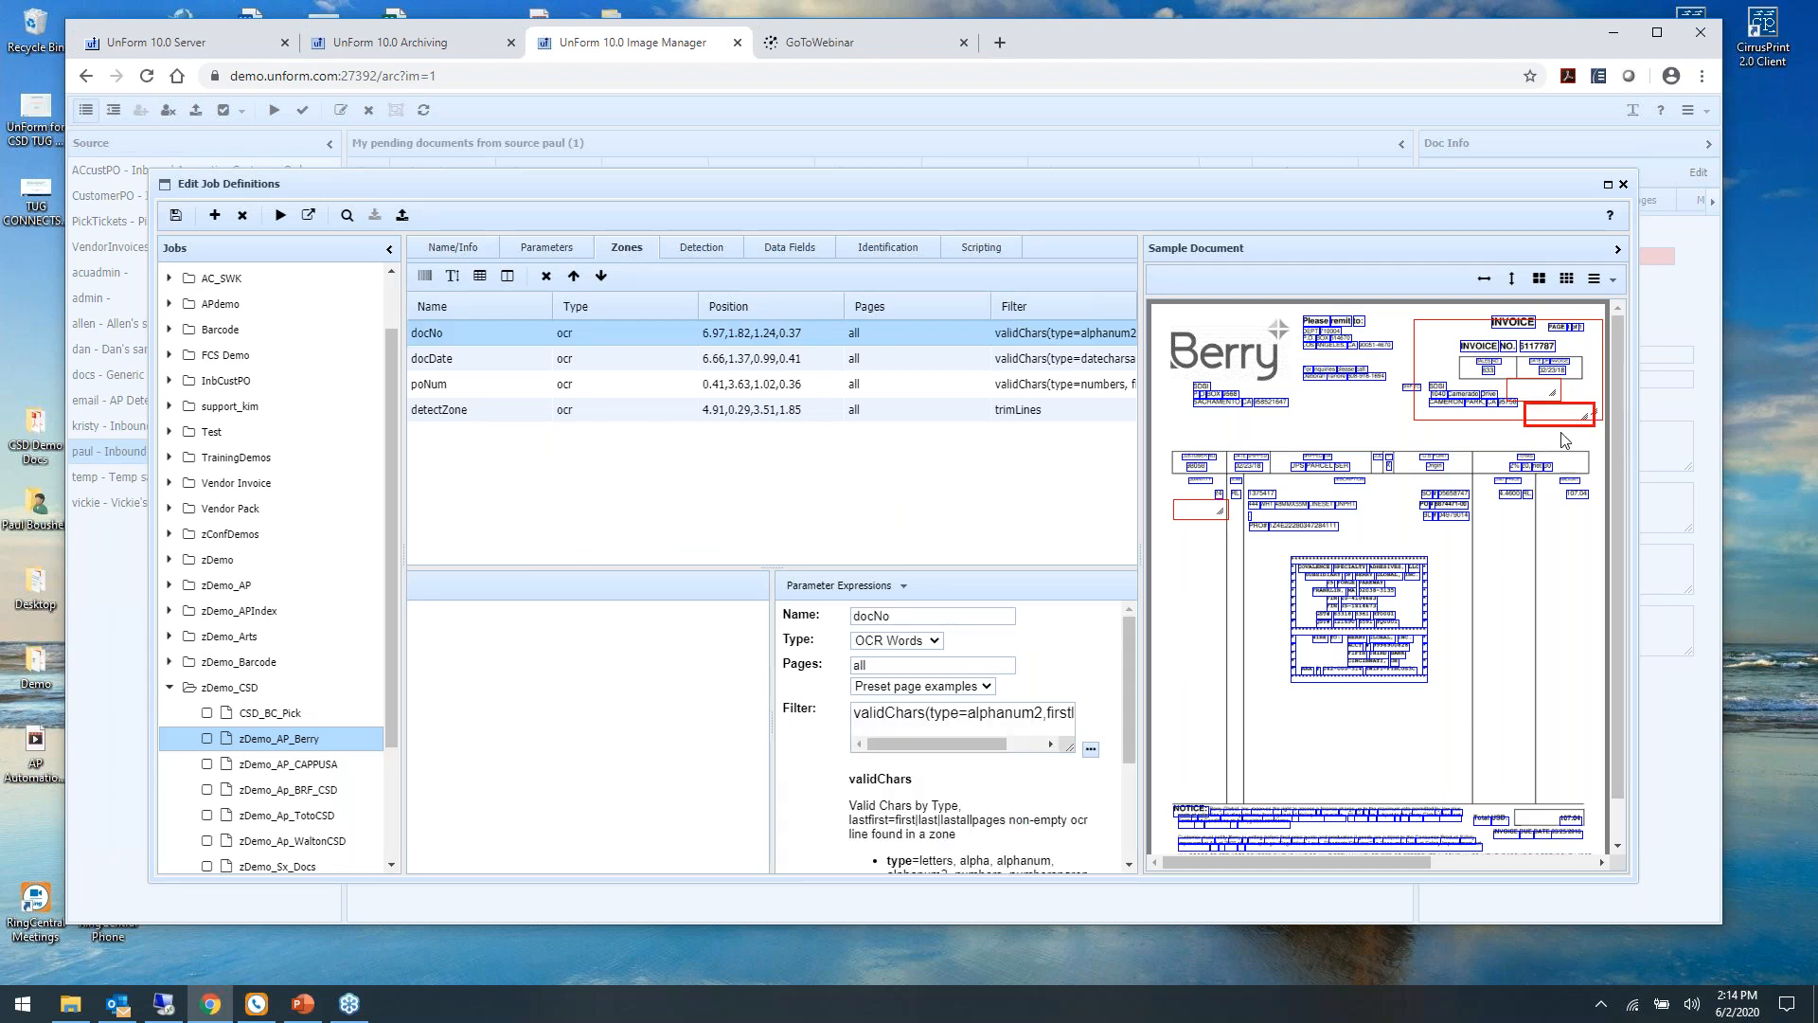
pyautogui.moveTo(1552, 424); pyautogui.dragTo(1538, 357)
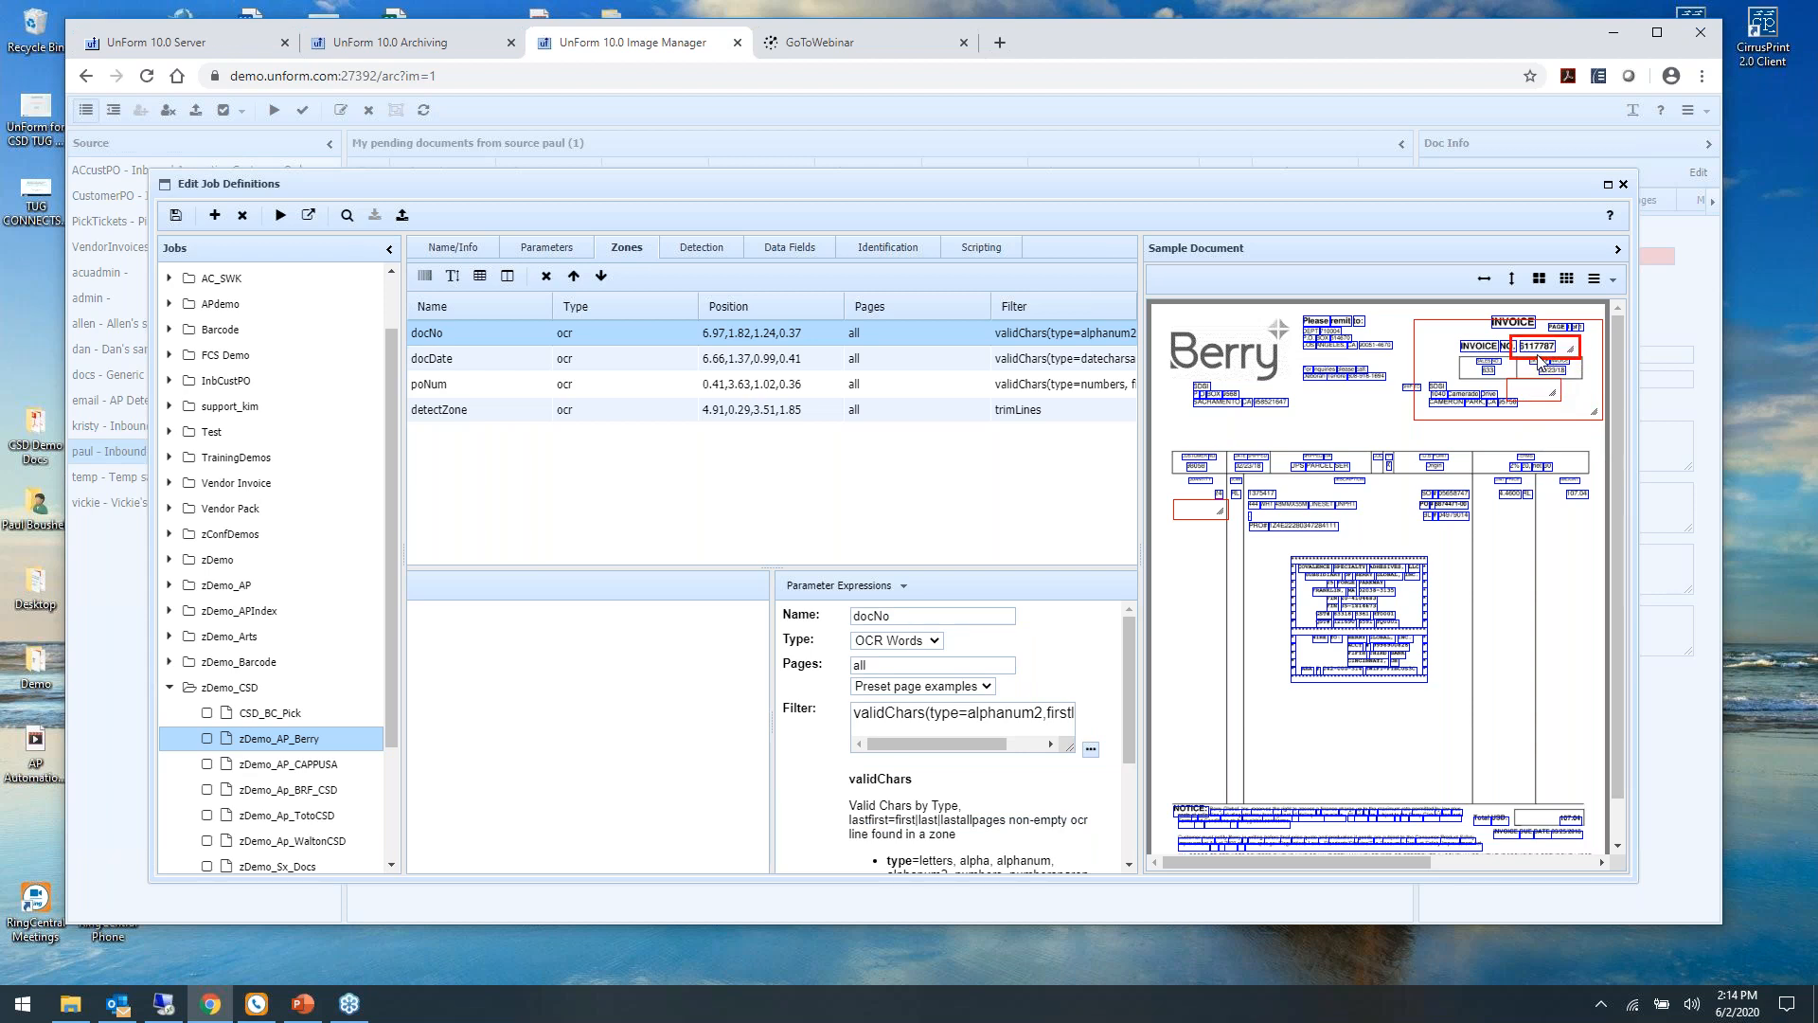
# Step: Move the docDate zone up beside the invoice number and the poNum zone onto the customer number box in the sample Berry invoice
pyautogui.click(470, 366)
pyautogui.moveTo(1534, 398); pyautogui.dragTo(1535, 355)
pyautogui.click(488, 387)
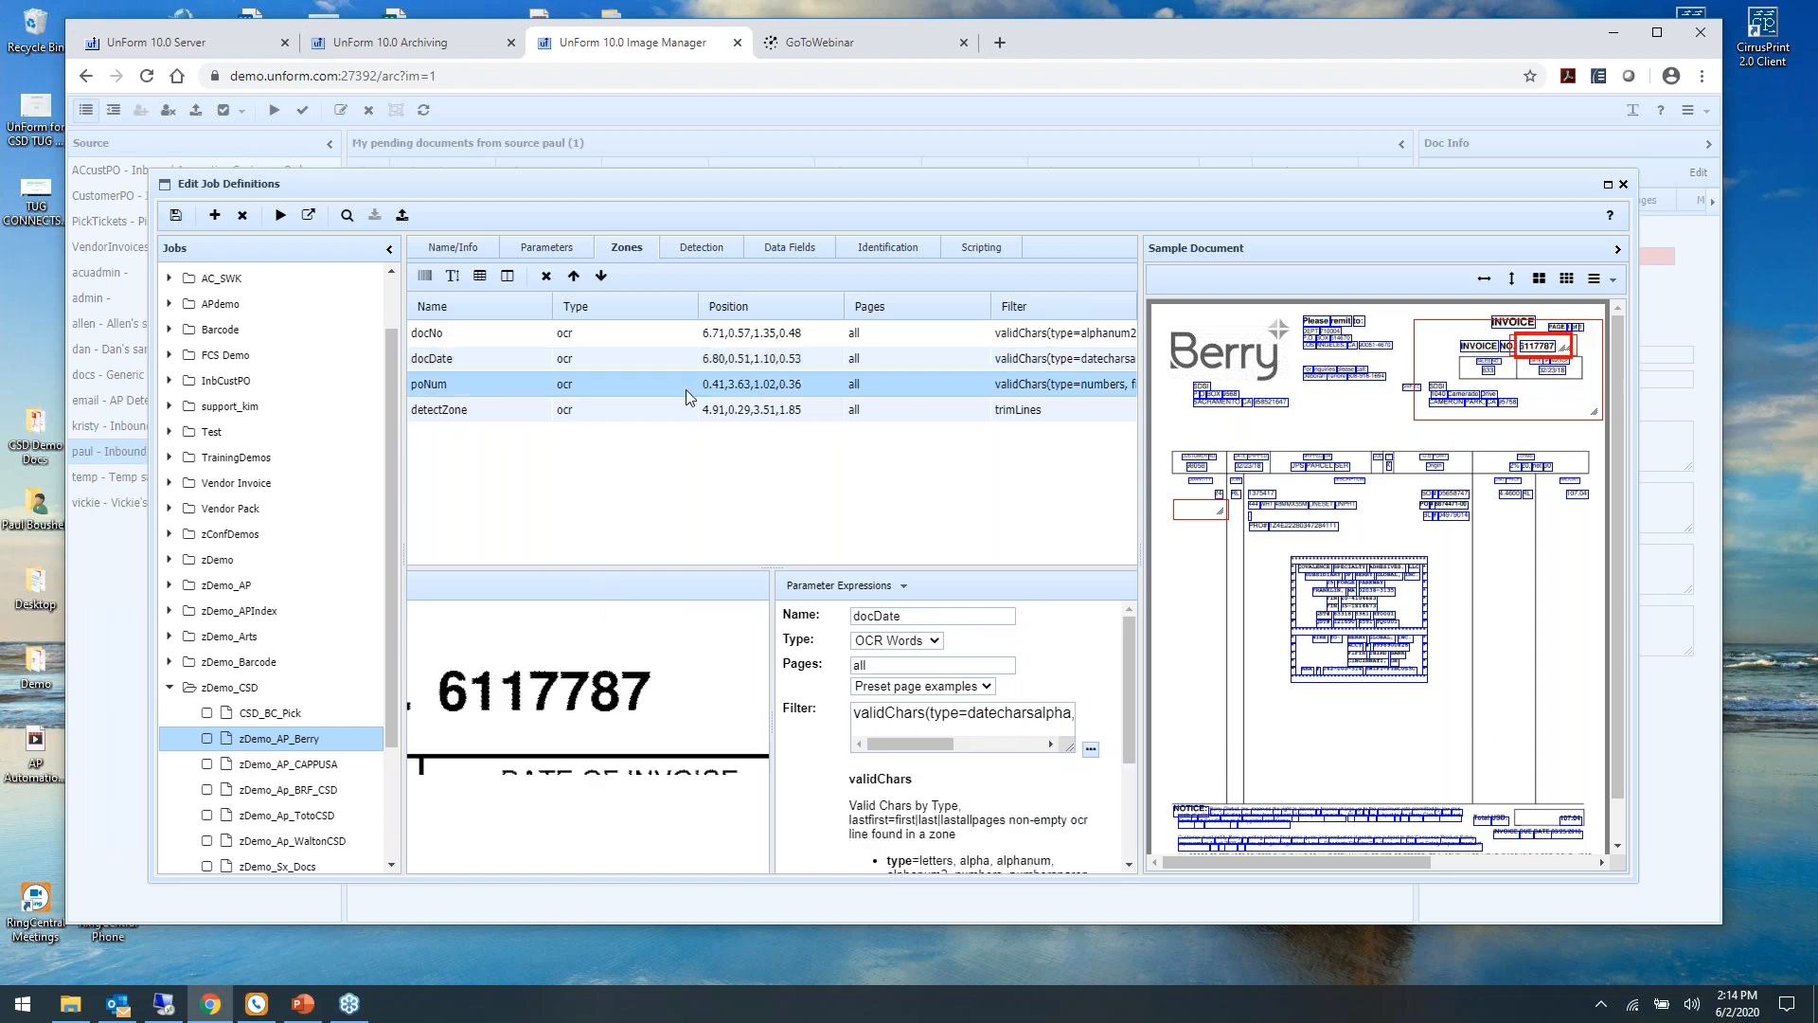
pyautogui.moveTo(1212, 512); pyautogui.dragTo(1207, 464)
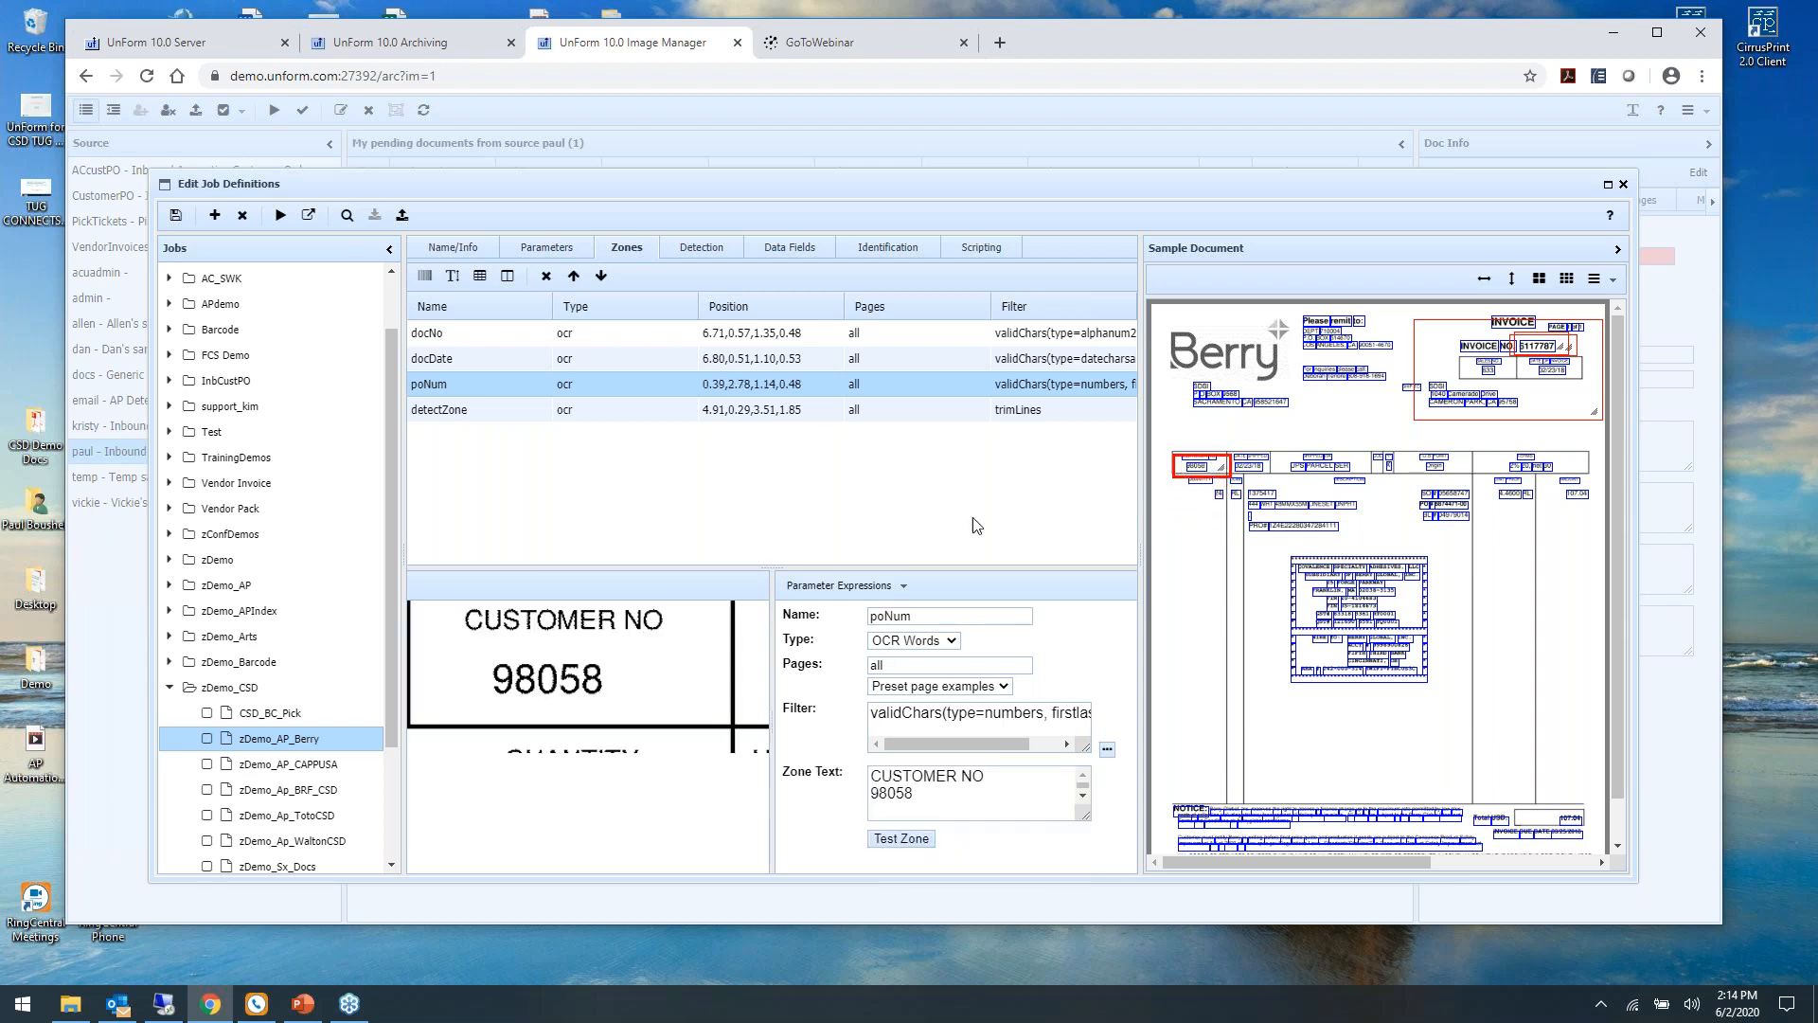
# Step: Move detectZone over the "Please remit to" address block in the sample invoice, then save the job and close the job definitions
pyautogui.click(502, 410)
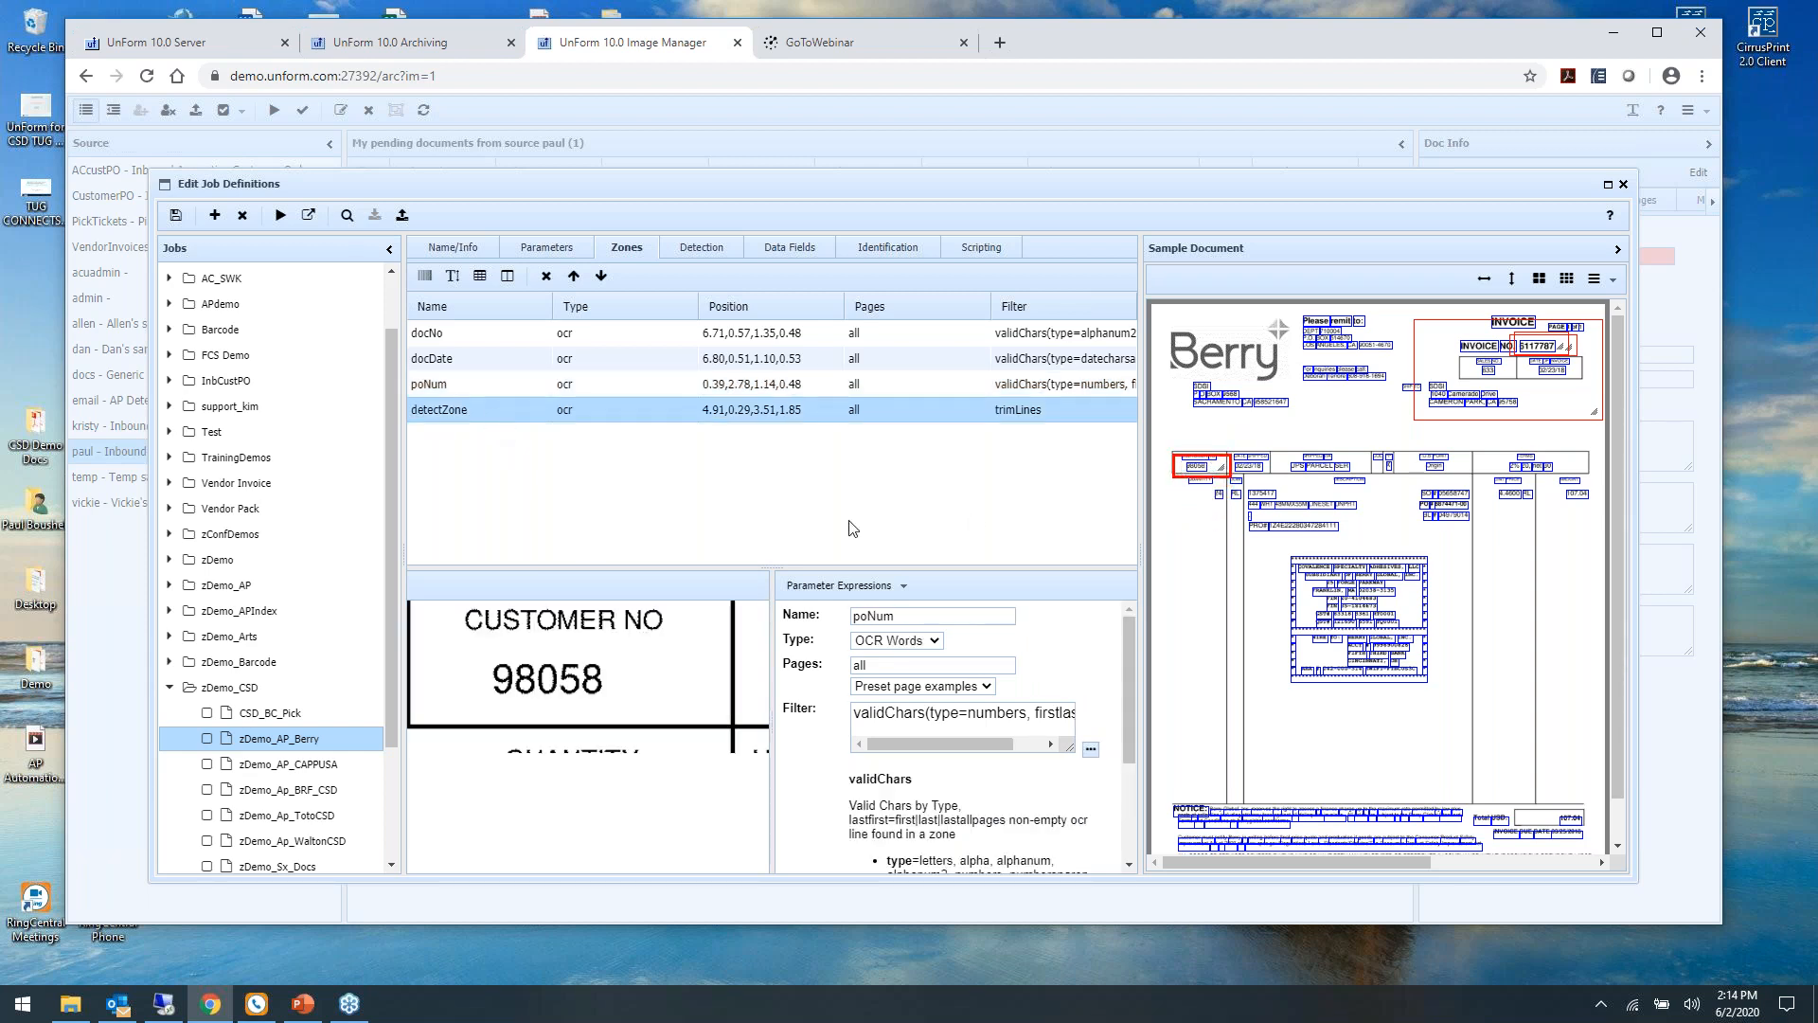
pyautogui.moveTo(1423, 400); pyautogui.dragTo(1247, 384)
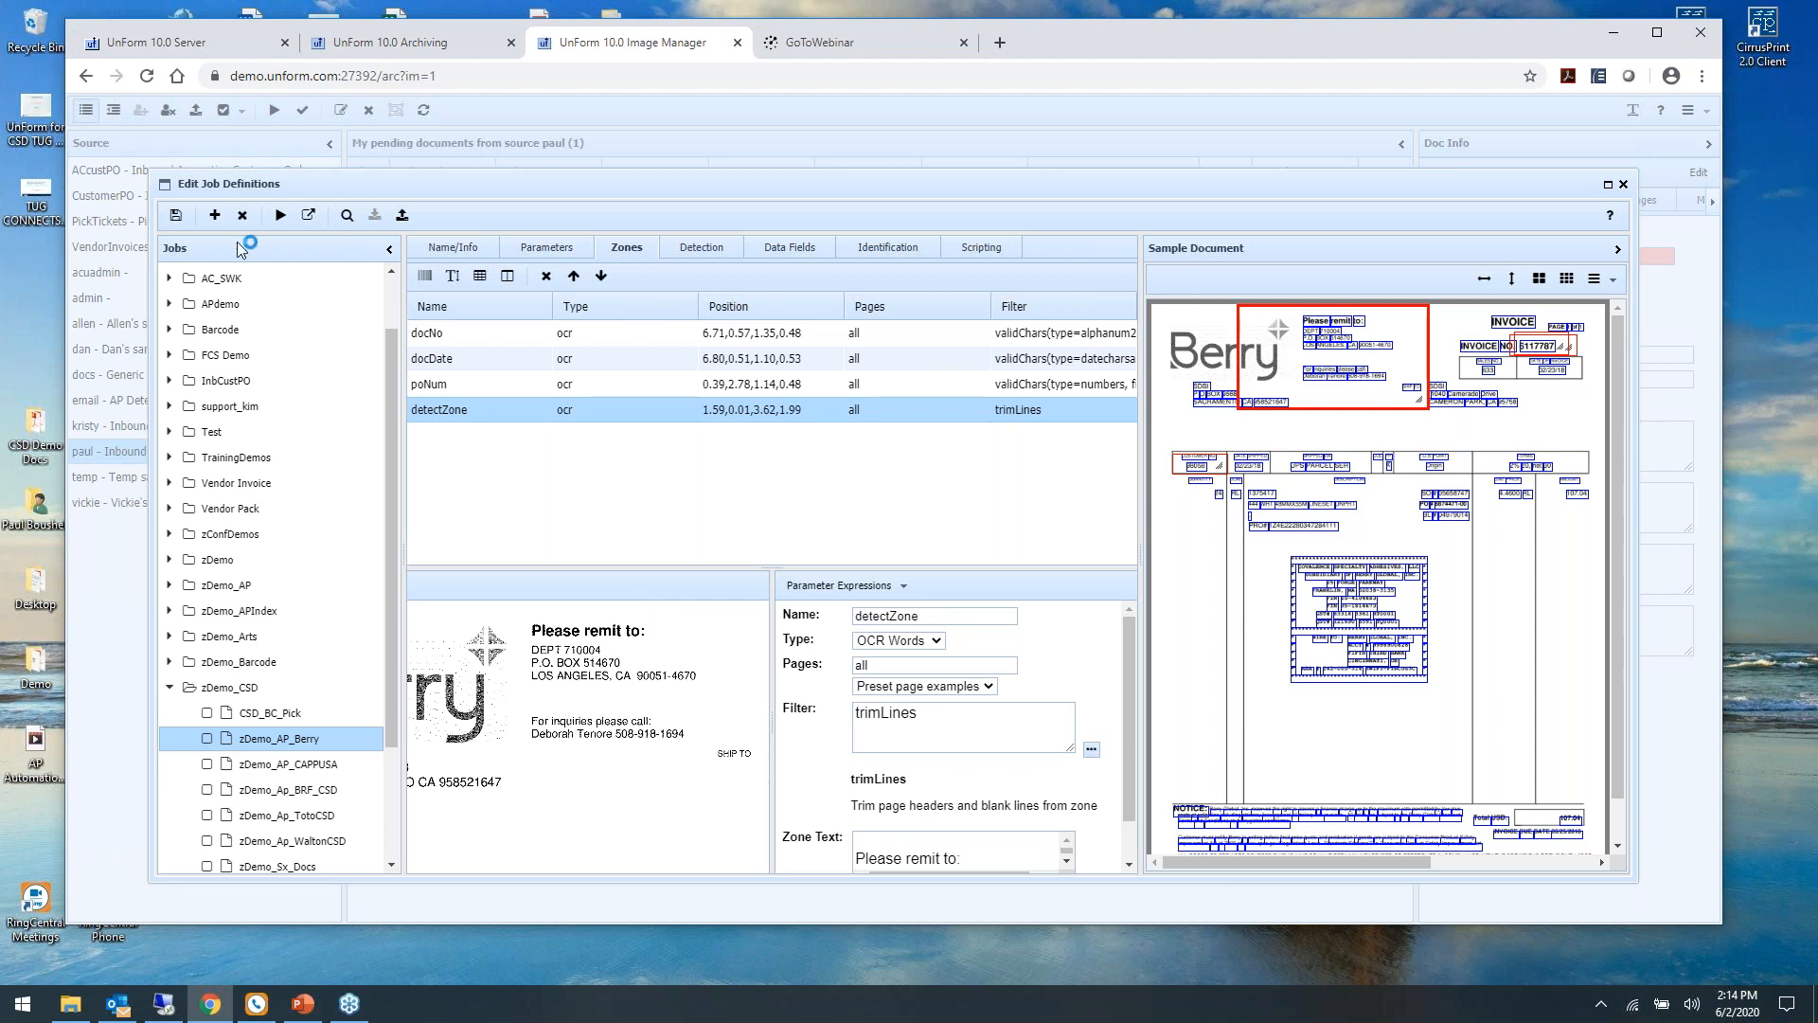
pyautogui.click(176, 217)
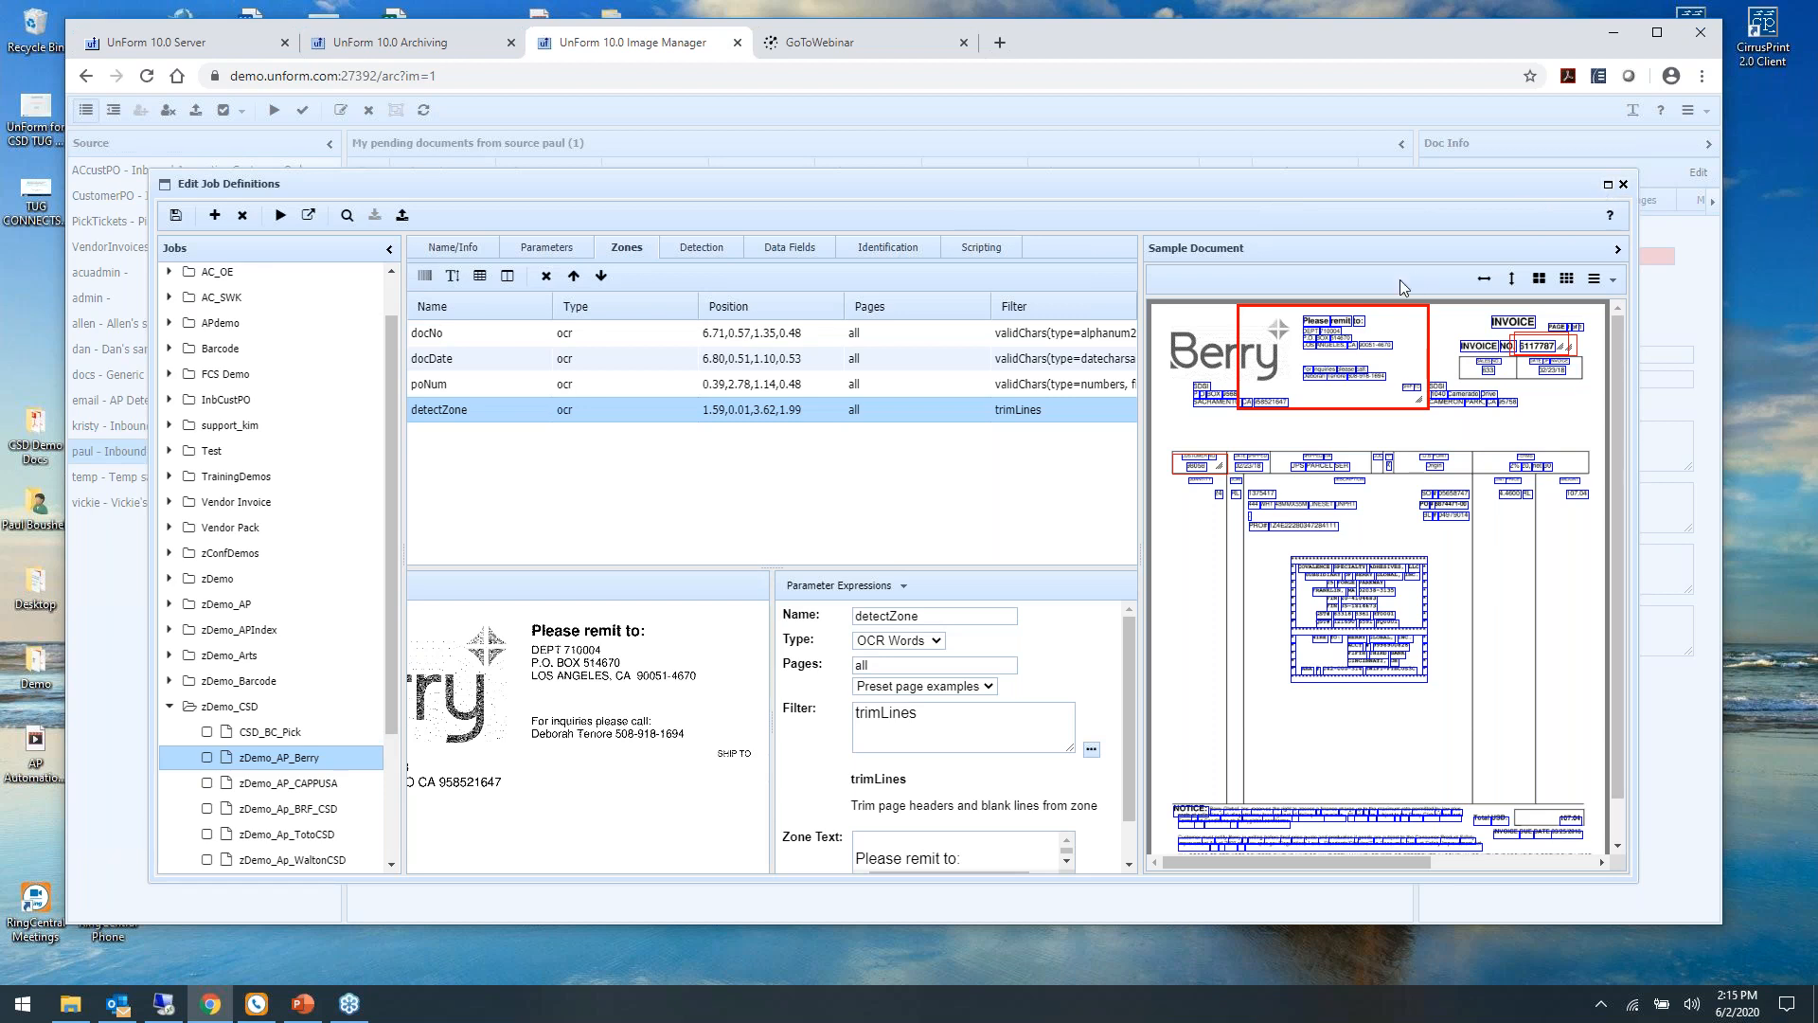
pyautogui.click(1623, 185)
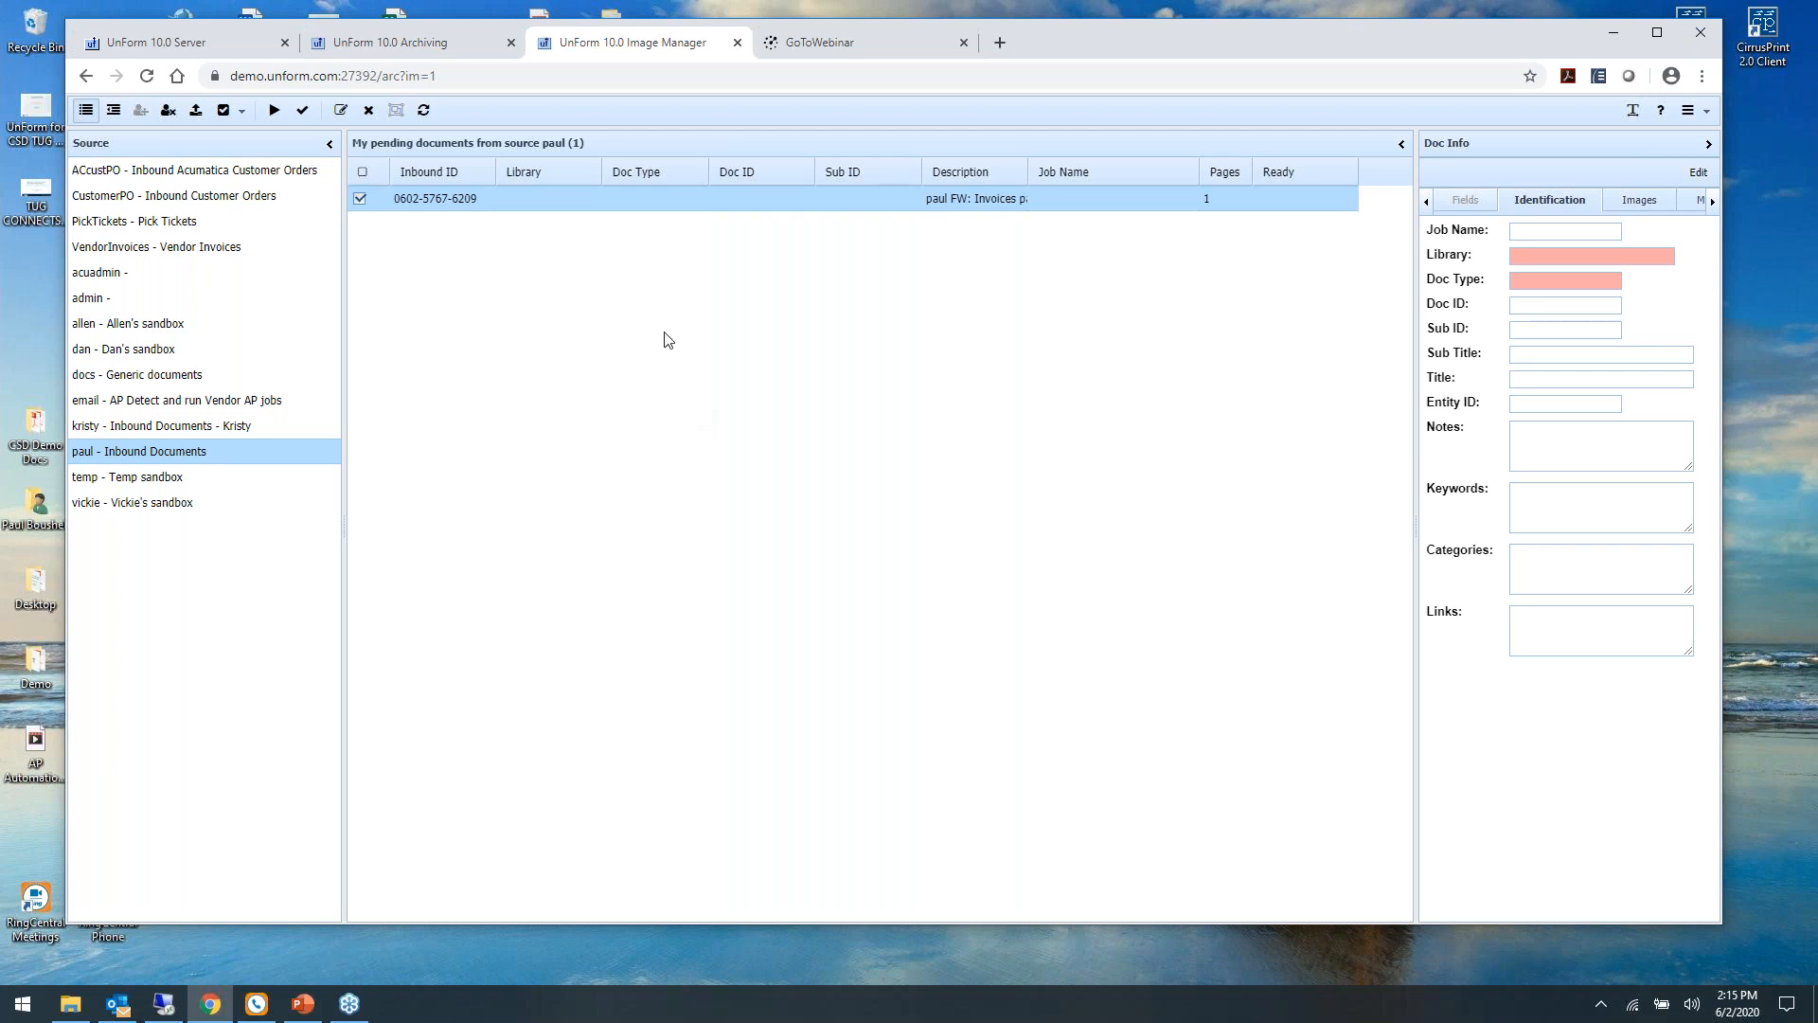
# Step: Switch to UnForm Archiving to view the Detect and run job settings of the selected inbound document source
pyautogui.click(454, 49)
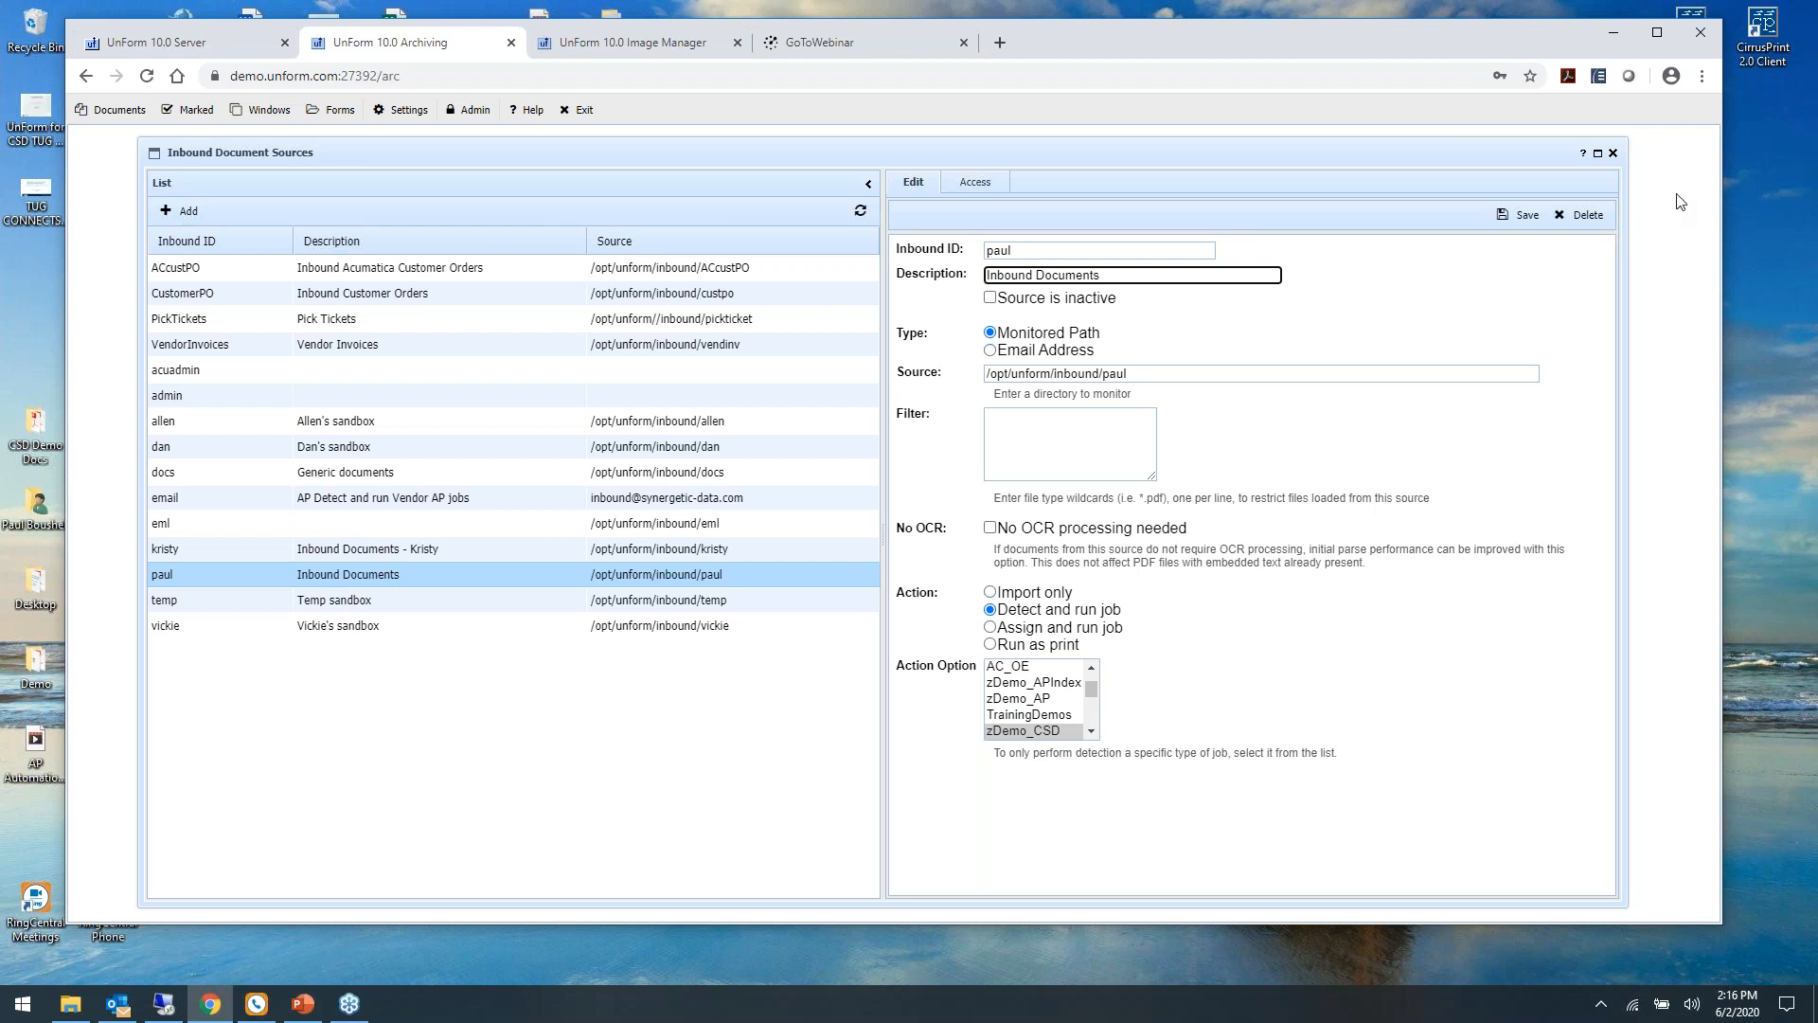
pyautogui.click(1802, 66)
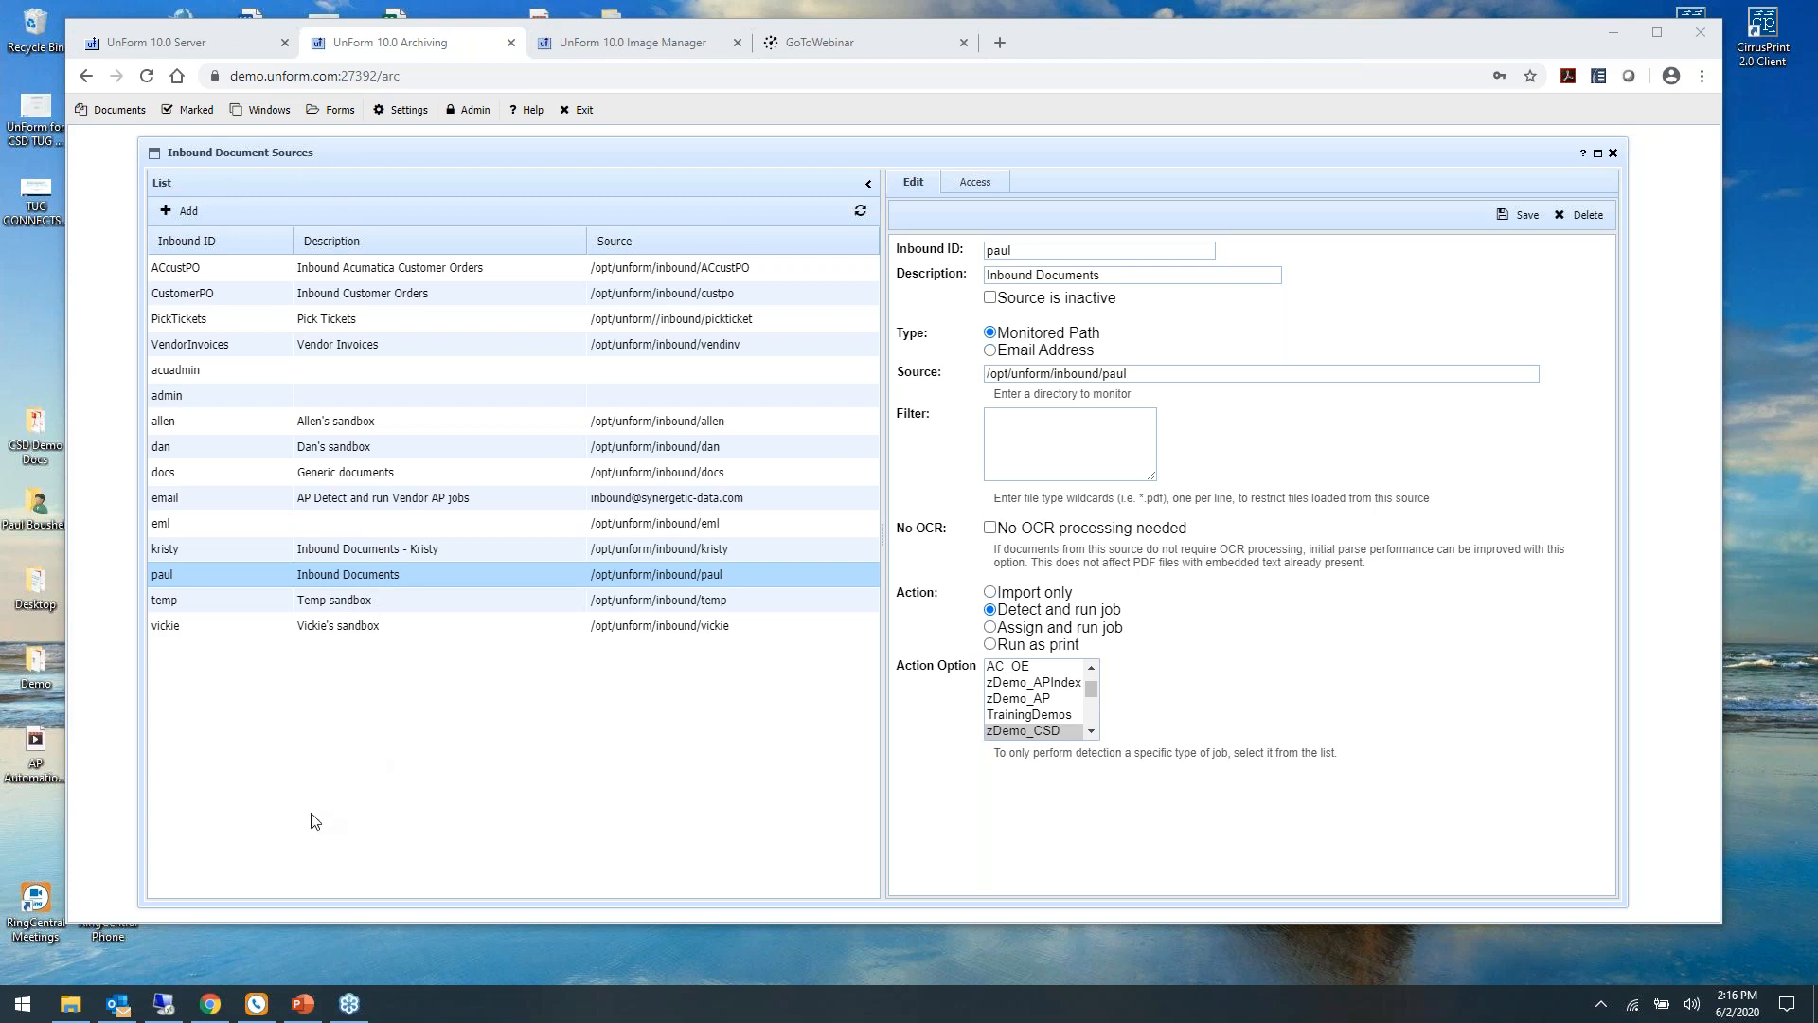
# Step: Show the Toto USA purchase order inquiry in CloudSuite Distribution, then return to the pending documents in UnForm Image Manager
pyautogui.click(164, 1003)
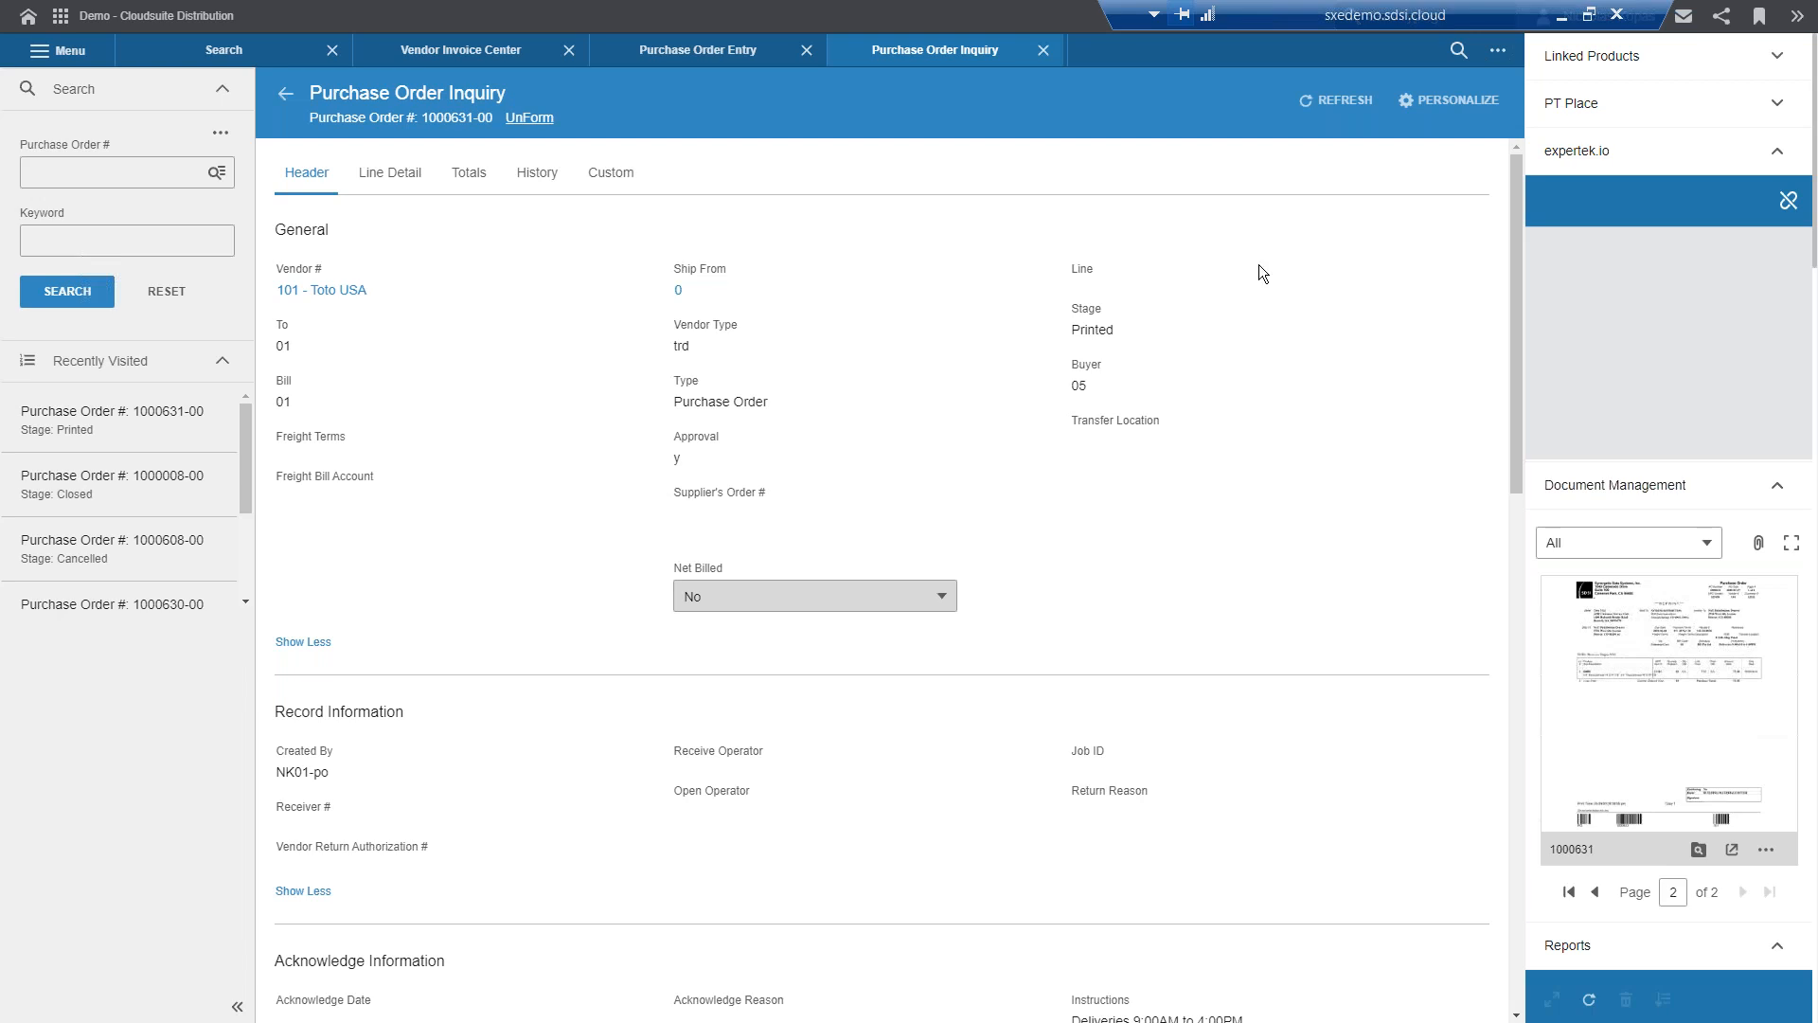
pyautogui.click(1560, 21)
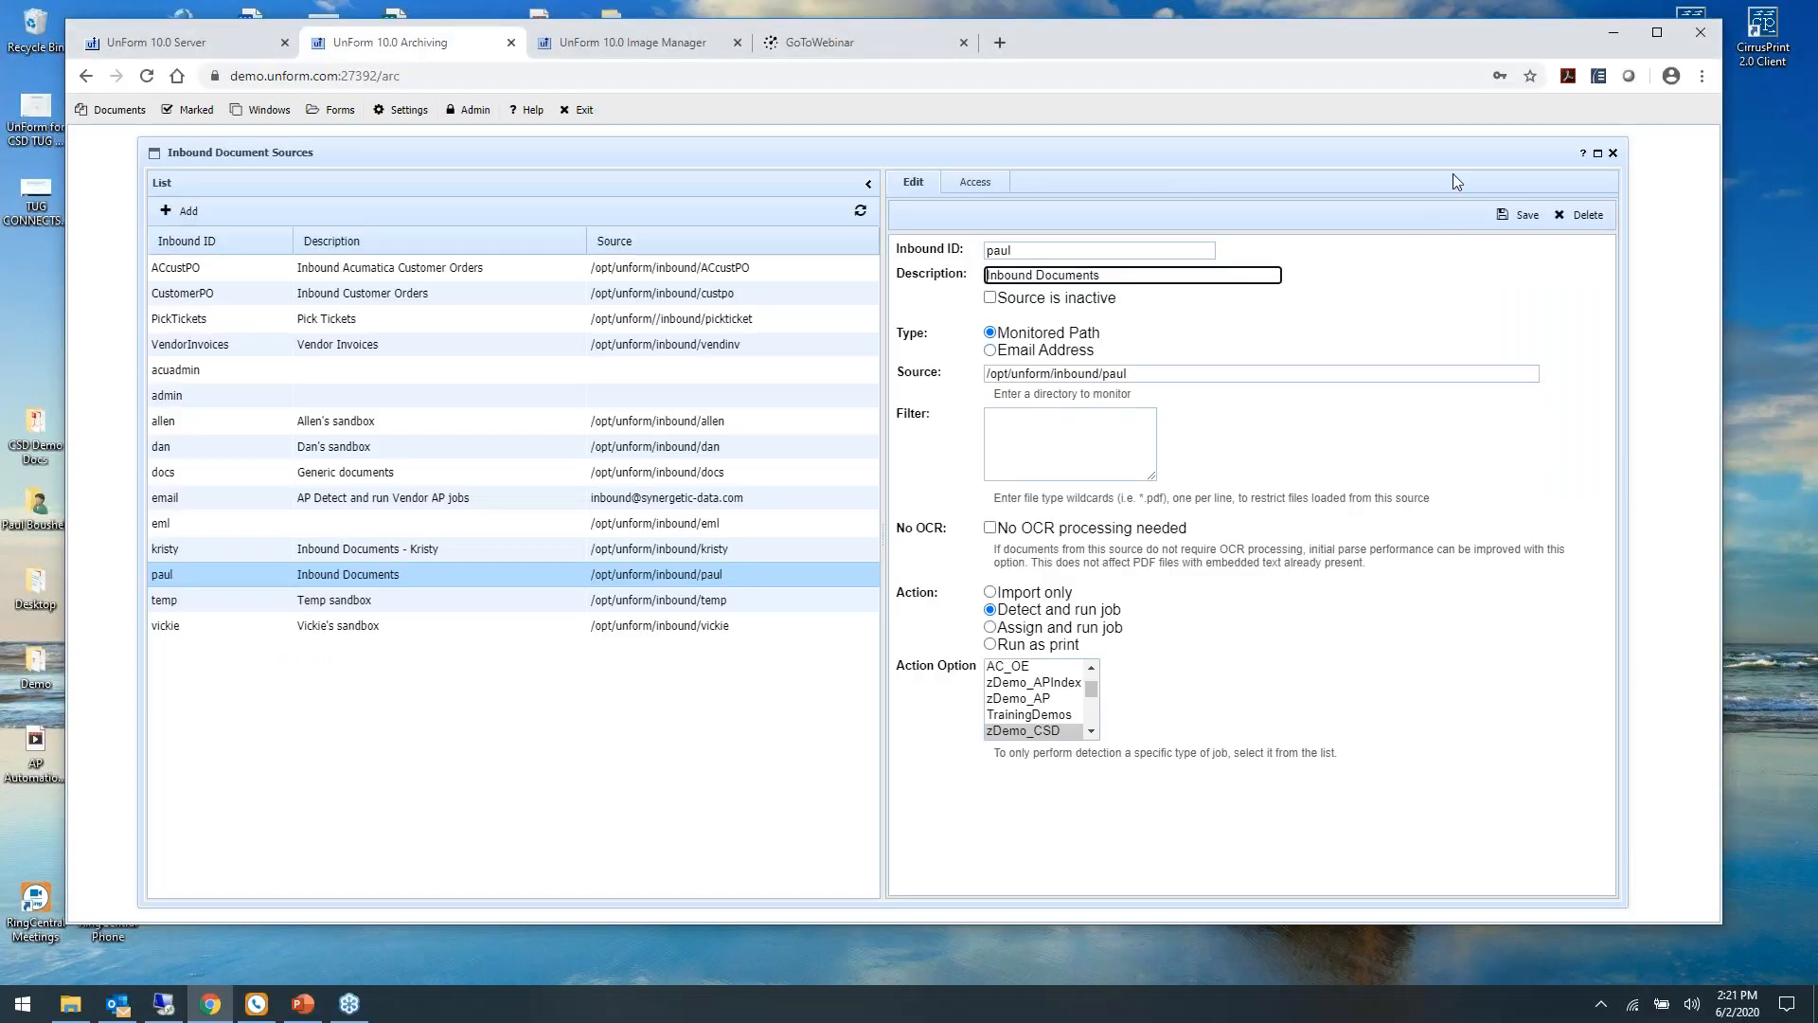
pyautogui.click(636, 44)
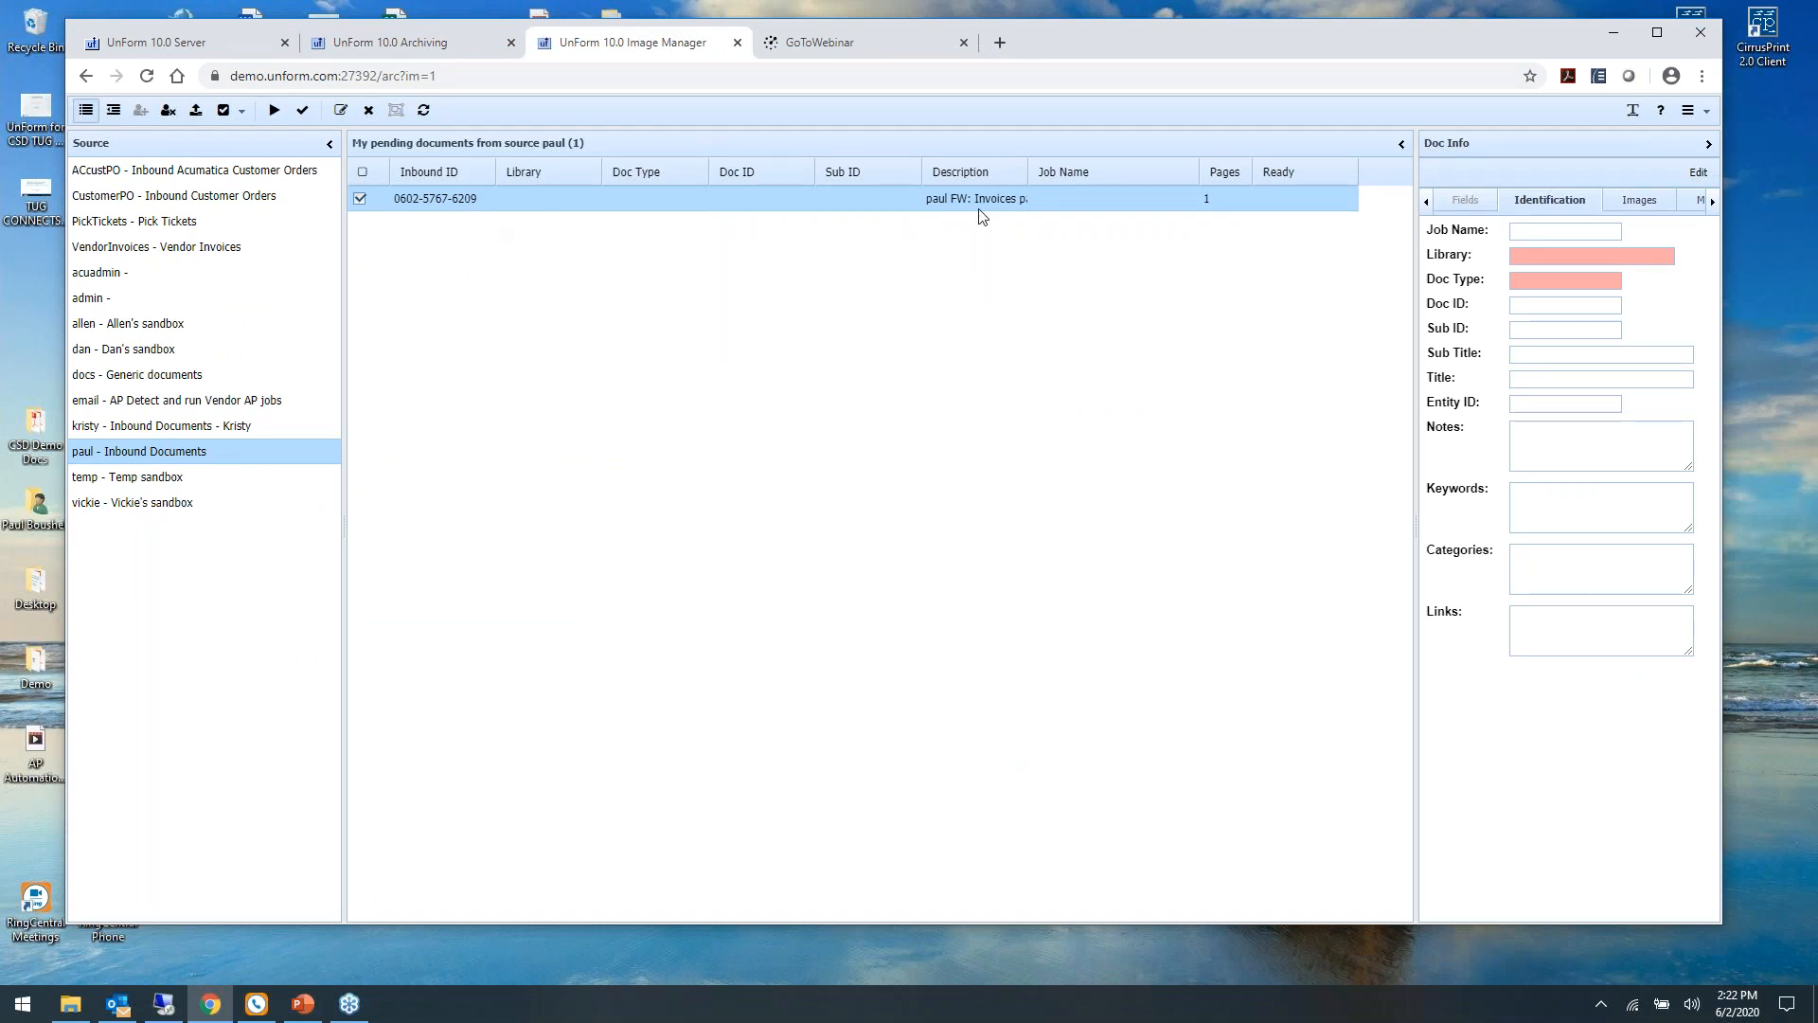